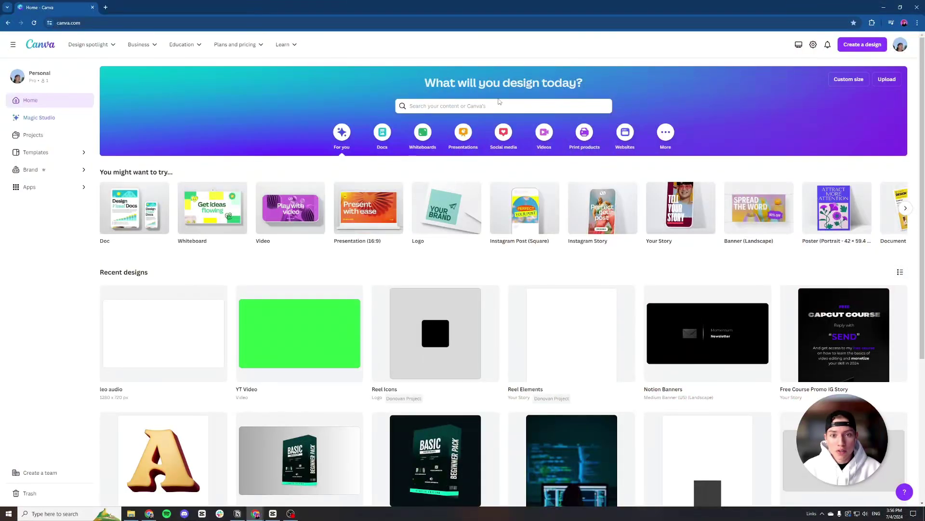
- Search the templates for "youtube video" and create a blank YouTube Video design
left_click(492, 105)
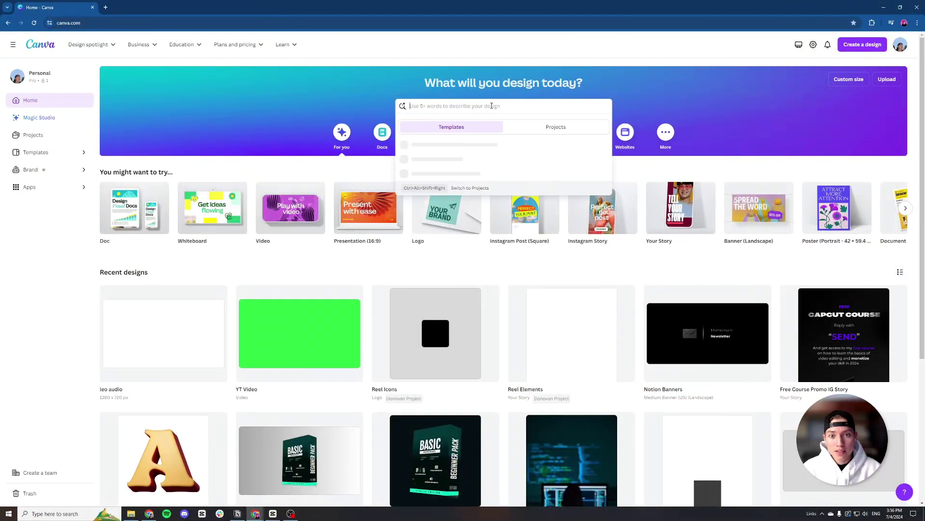
type("youtub")
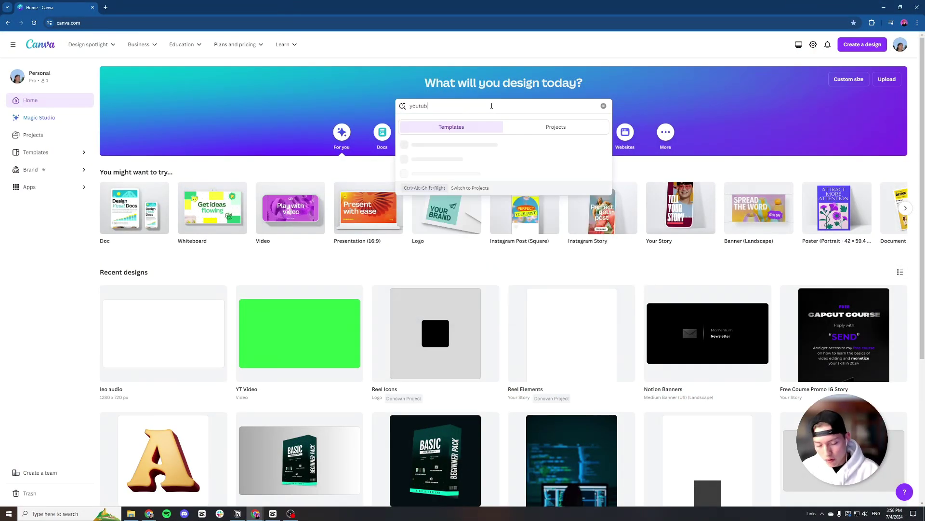
type("e video")
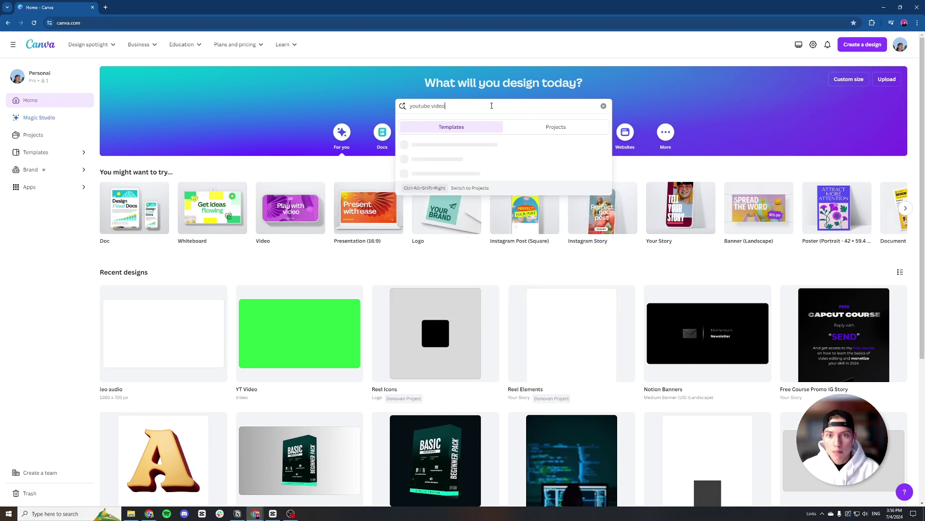
key("Return")
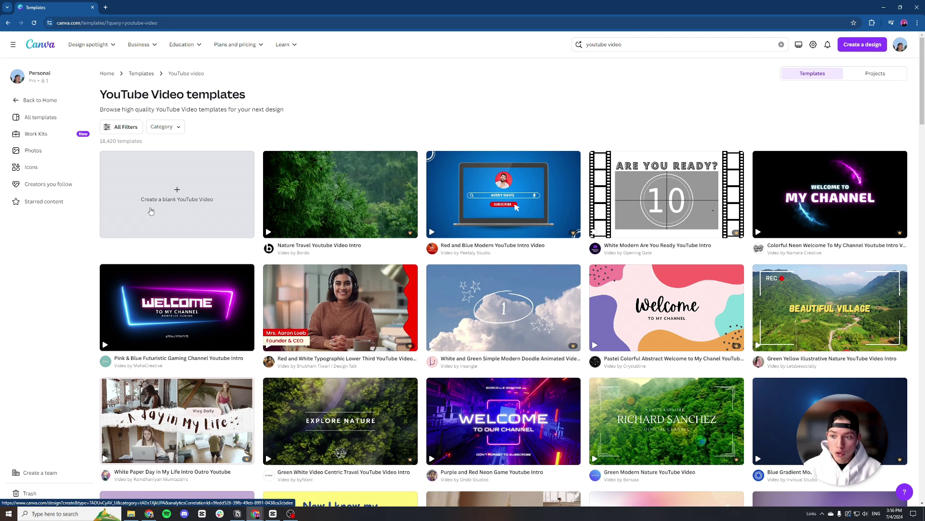
left_click(172, 208)
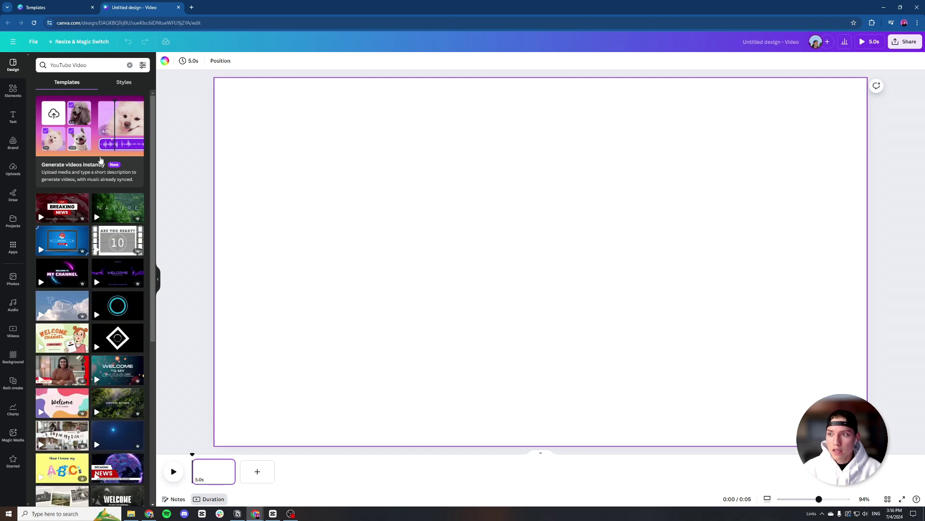
- Add a rounded square from the Shapes elements to the blank page
left_click(13, 90)
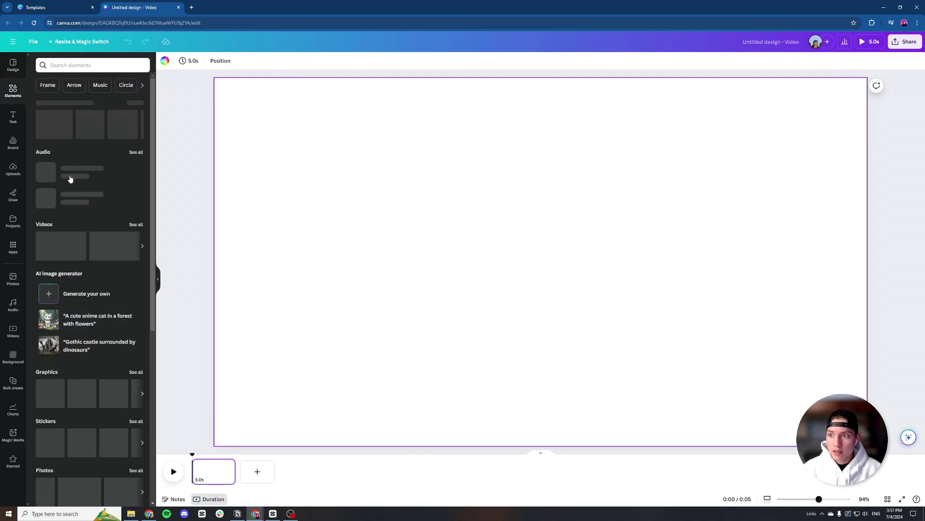
scroll(87, 247, "down", 5)
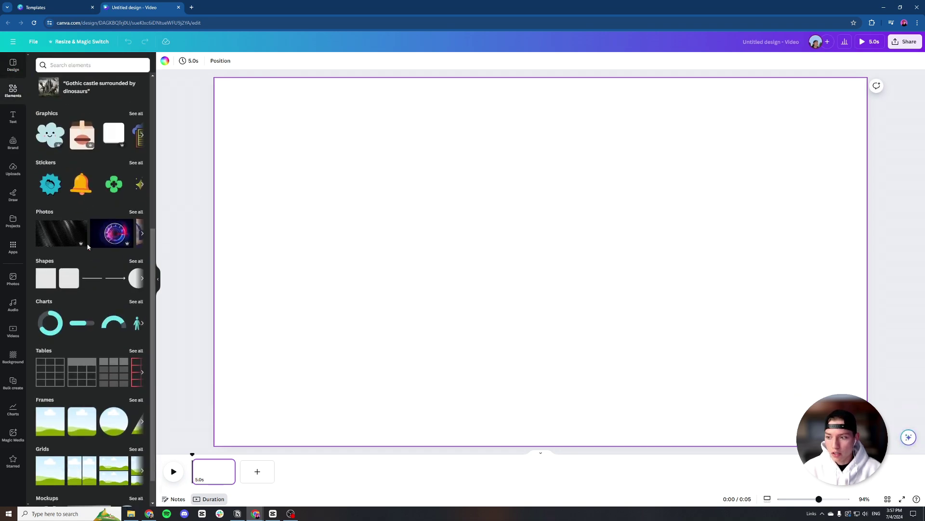
scroll(87, 246, "down", 1)
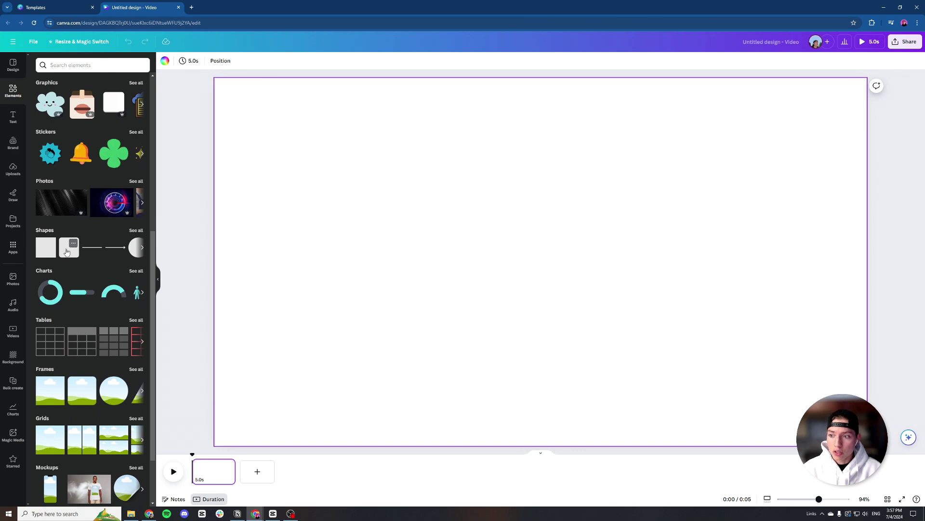
left_click(63, 252)
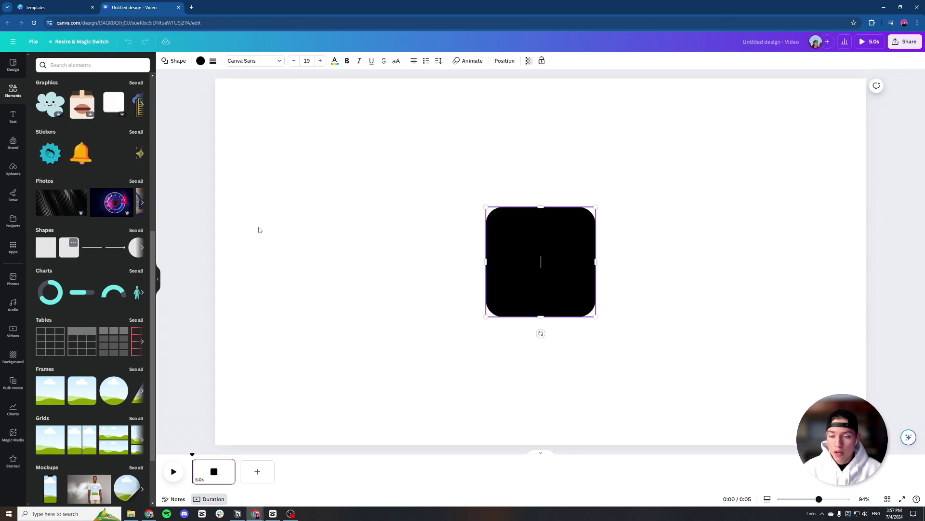
- Enlarge the black rounded square to nearly the full page height and keep it centred on the page
double_click(492, 214)
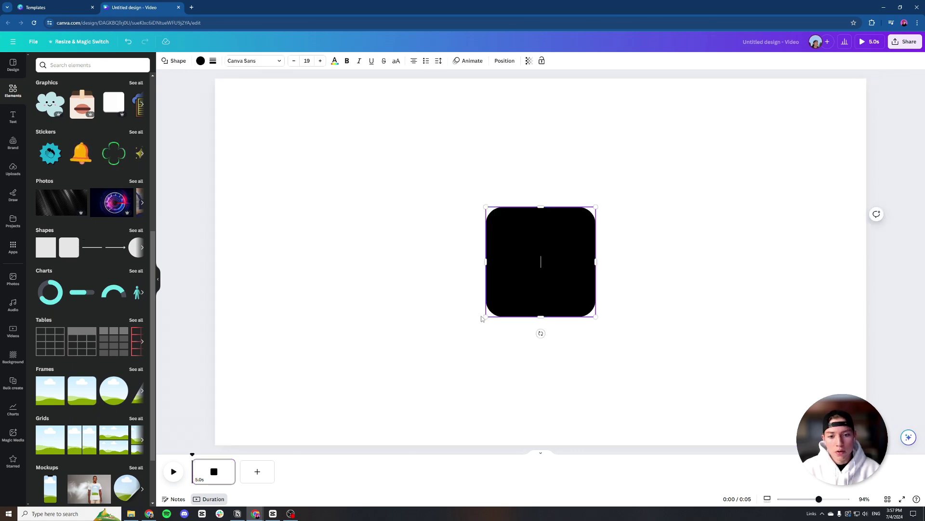
left_click_drag(485, 317, 371, 444)
left_click_drag(597, 208, 716, 79)
left_click_drag(515, 248, 542, 253)
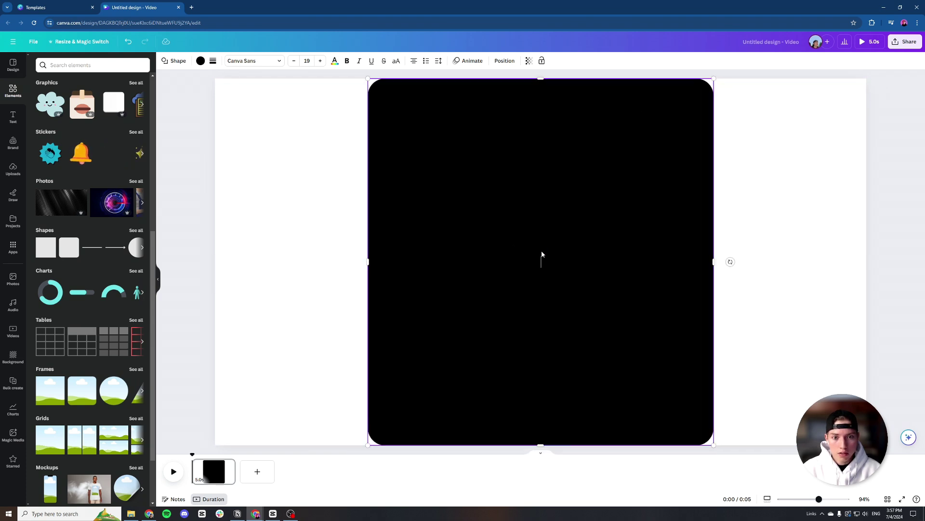
left_click(328, 220)
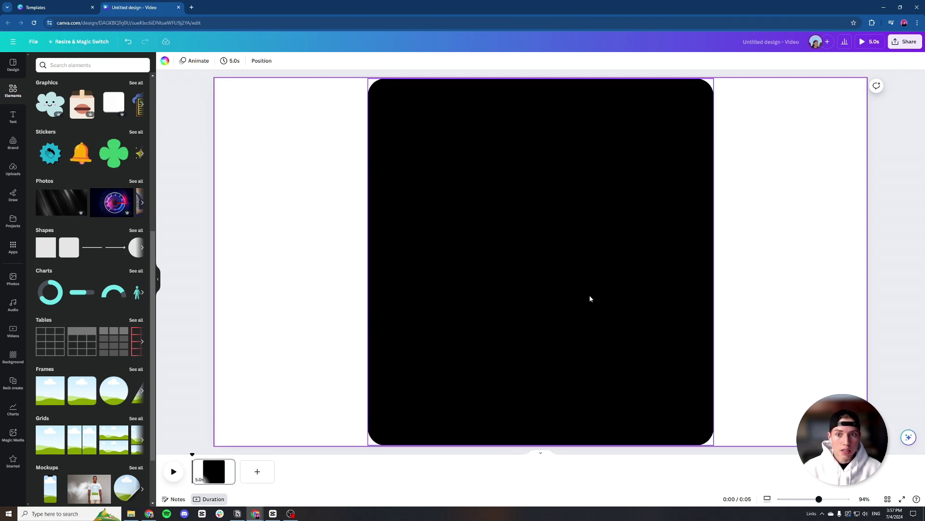
- Add a second page, search the elements for "3D circle" and insert the white glossy sphere graphic
left_click(263, 473)
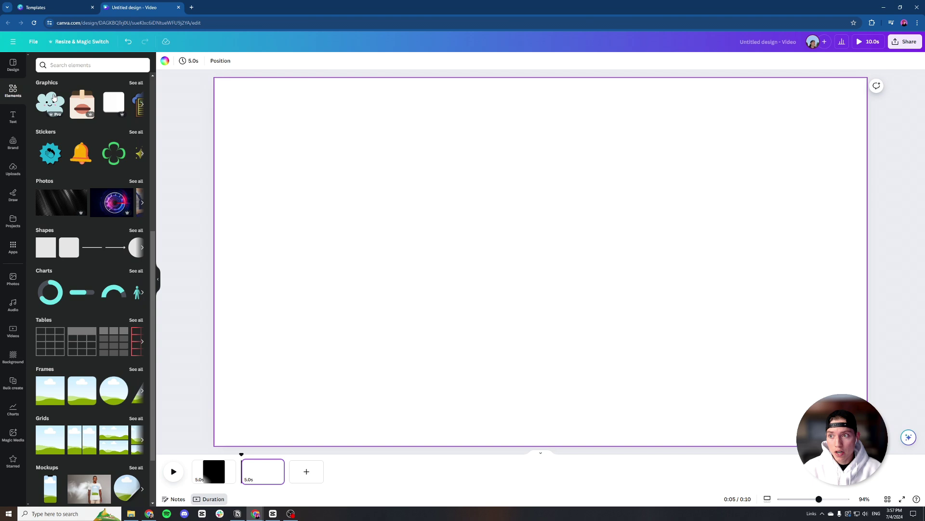
left_click(76, 65)
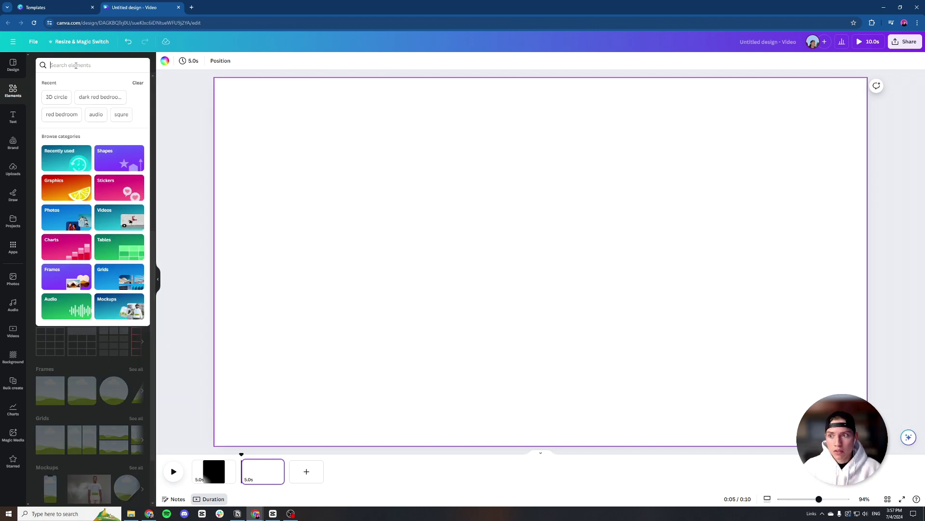
type("3D")
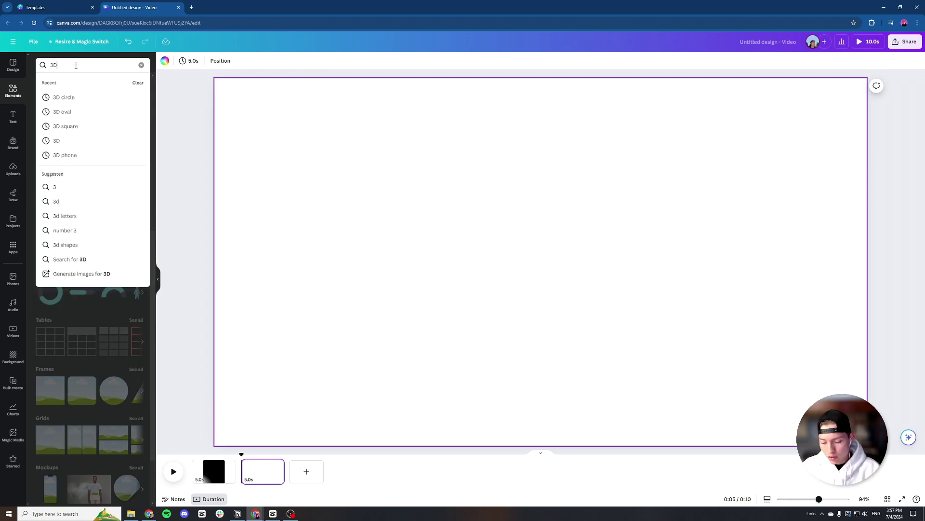
type(" circle")
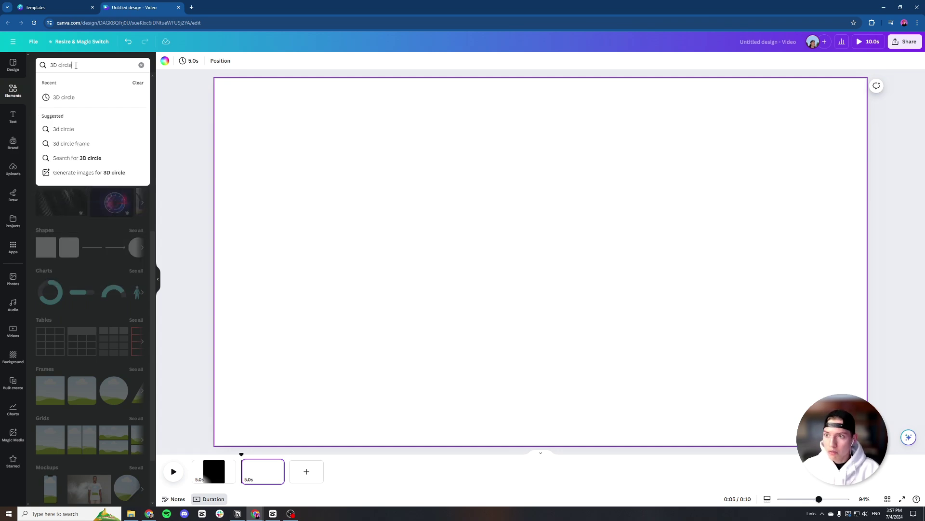
key("Return")
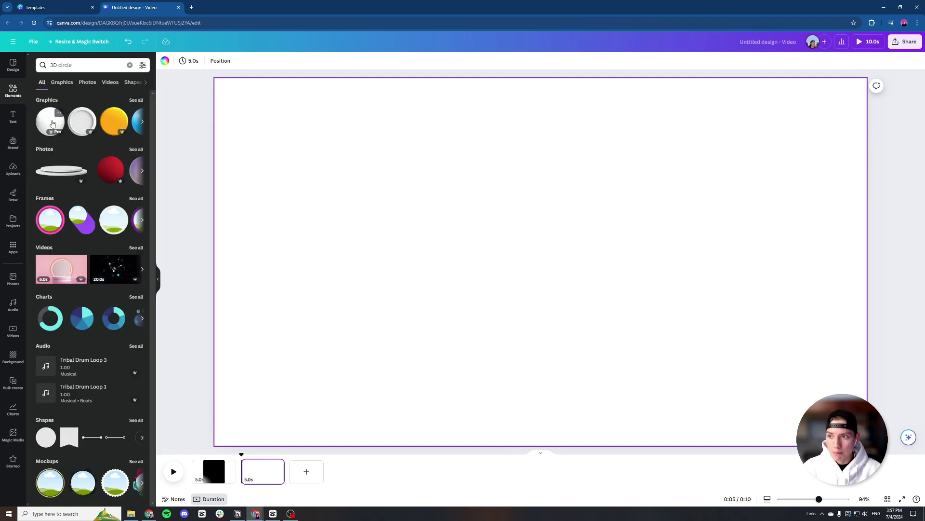
left_click(54, 123)
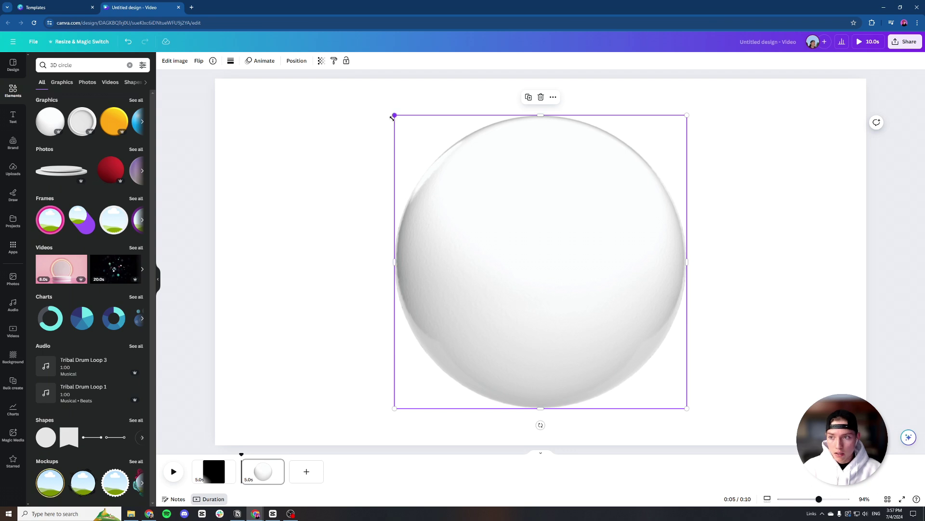
- Browse the 3D circle graphics, shrink the white sphere to under half its size and centre it on the page
left_click(62, 81)
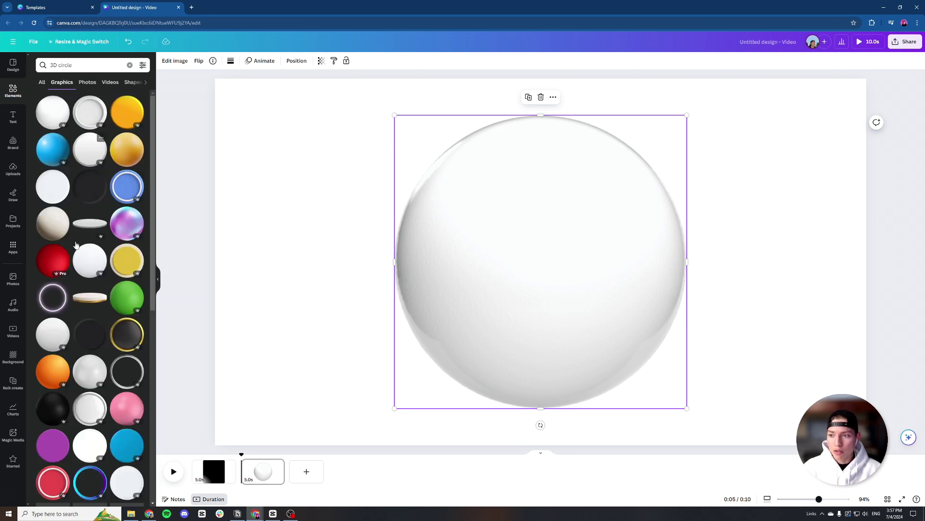
scroll(80, 290, "down", 3)
scroll(83, 347, "down", 2)
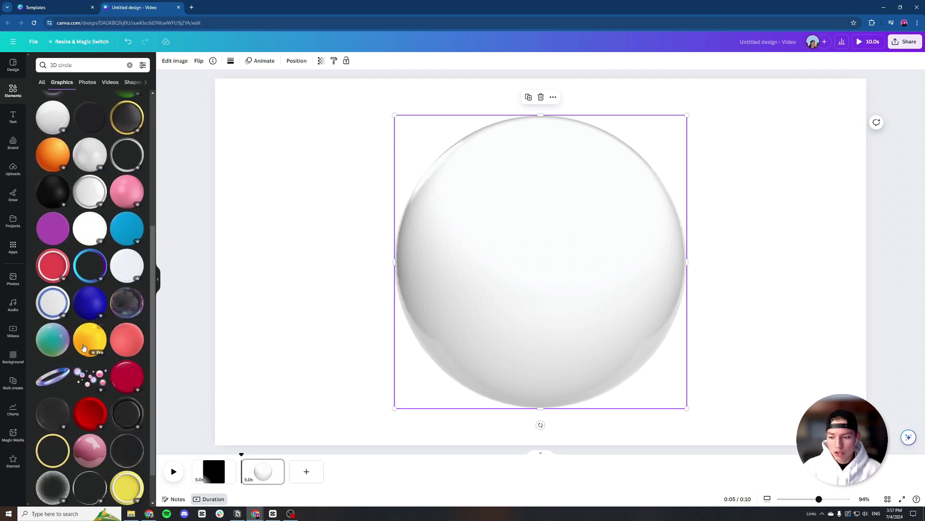
scroll(84, 347, "up", 5)
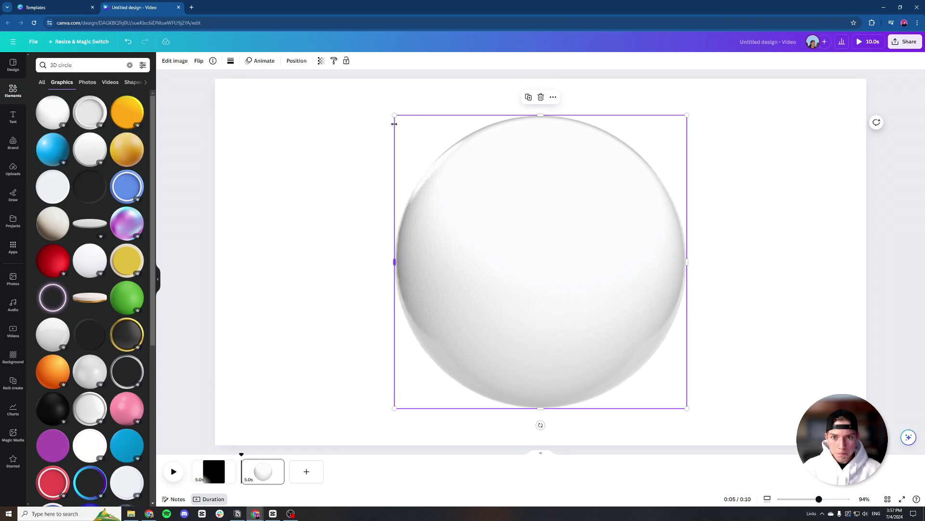
left_click_drag(395, 115, 561, 280)
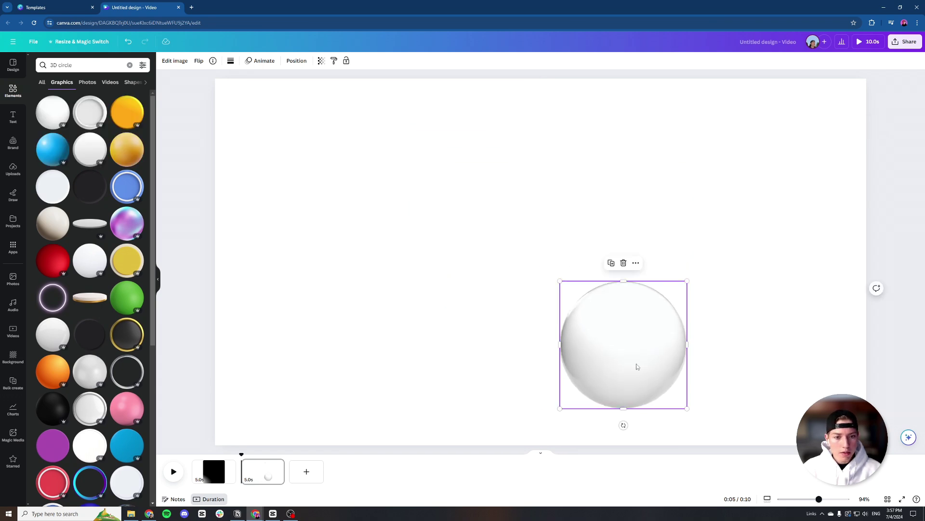
left_click_drag(637, 364, 548, 283)
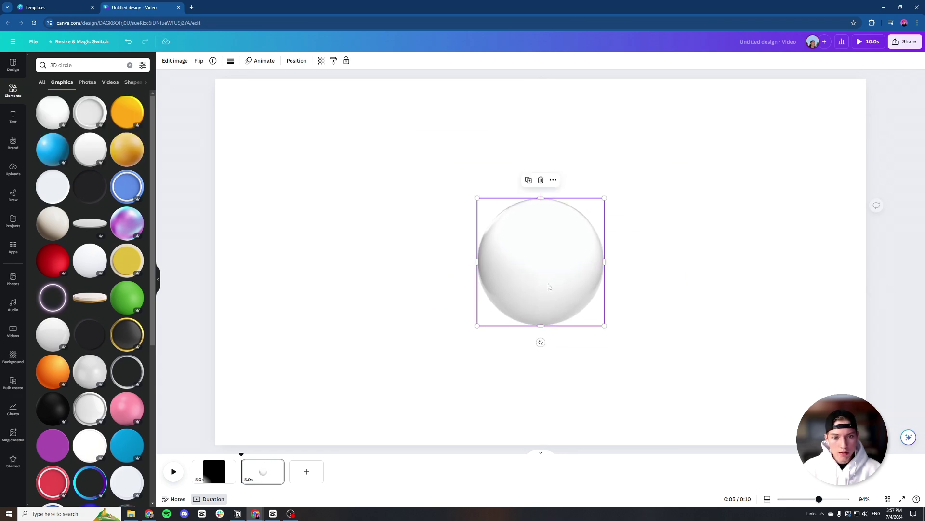
left_click(369, 366)
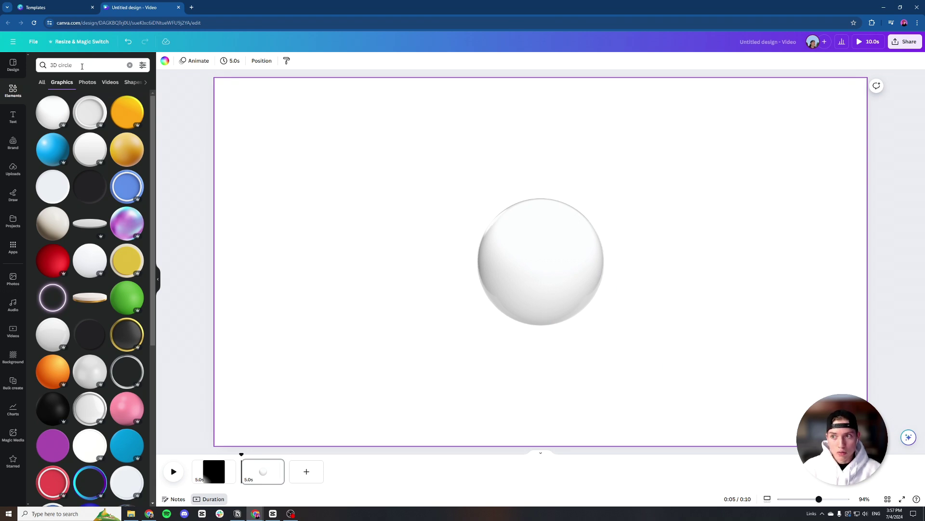
- Duplicate the sphere page and enlarge the sphere on the copy, keeping it centred
right_click(263, 470)
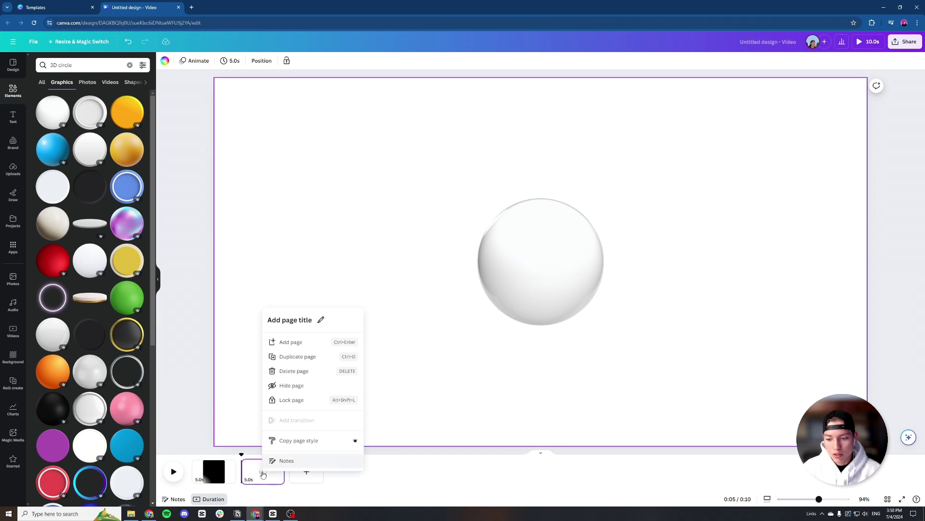
left_click(294, 359)
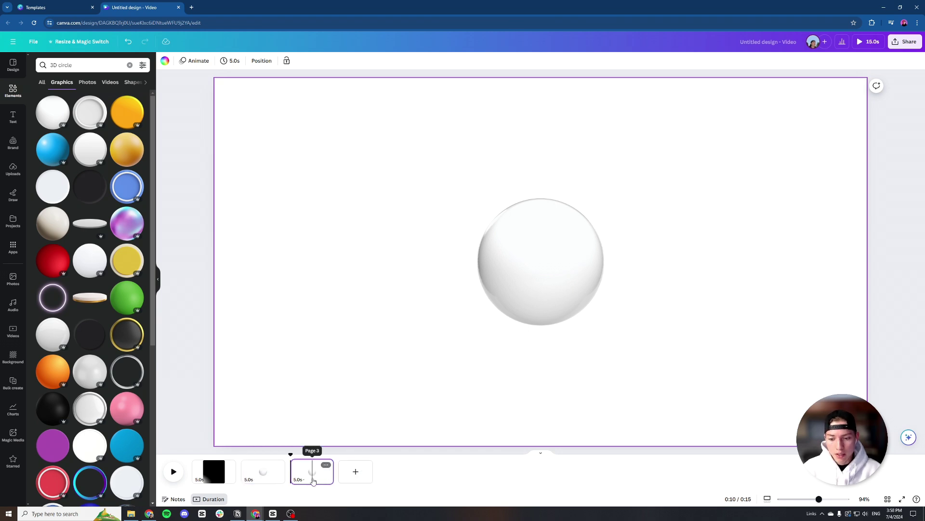
left_click(489, 312)
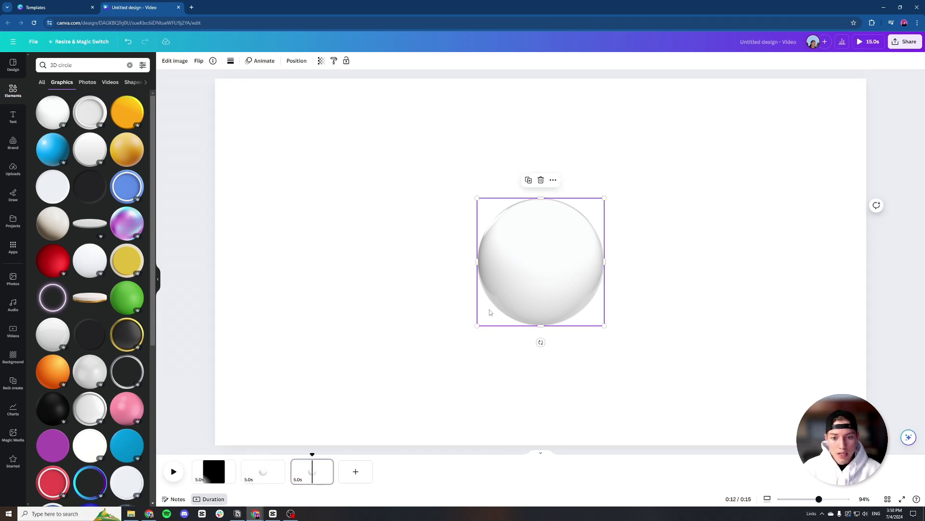
left_click_drag(478, 326, 513, 296)
- Crop the enlarged sphere to its upper half and centre the resulting dome on the page
left_click(174, 61)
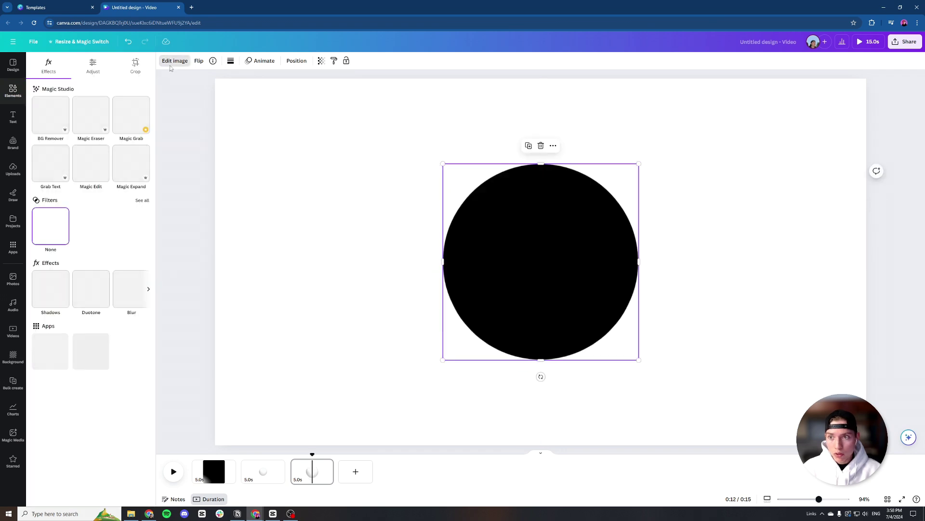
left_click(136, 65)
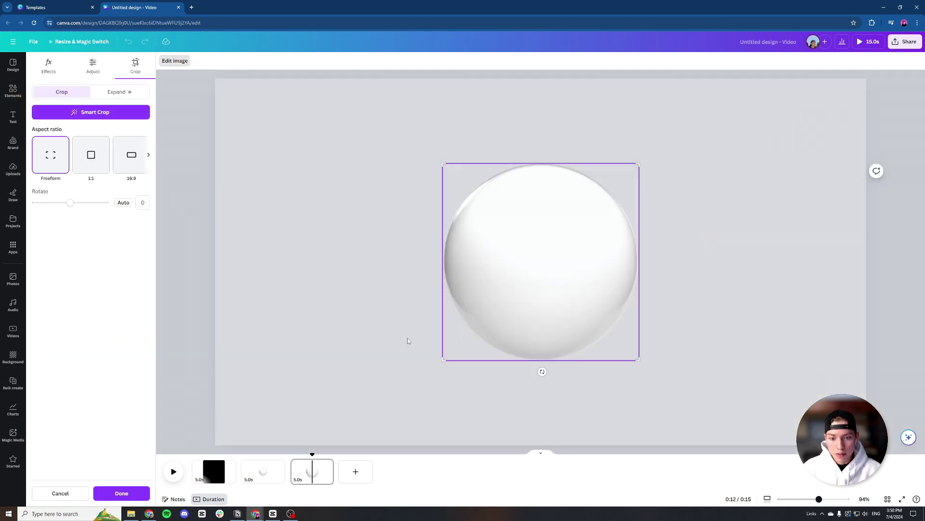
left_click_drag(440, 358, 437, 258)
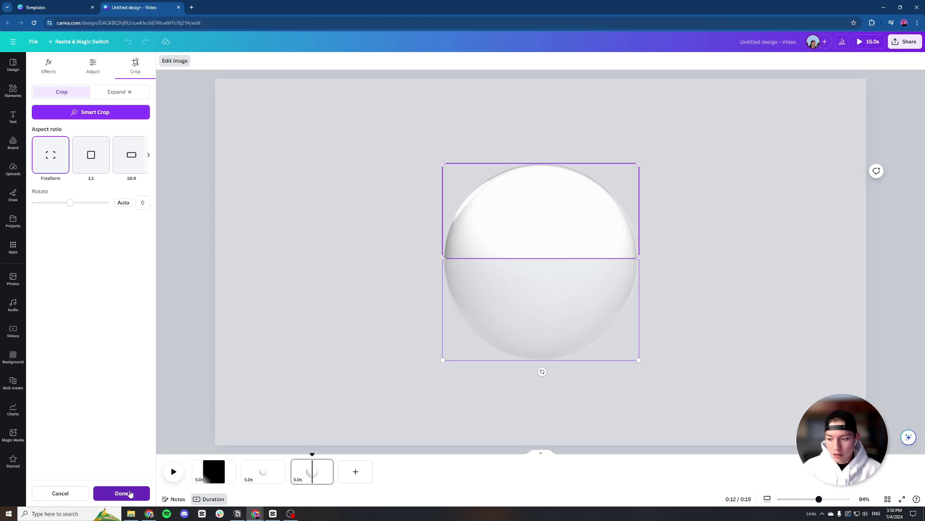
left_click(121, 492)
left_click_drag(552, 216, 552, 268)
left_click(694, 281)
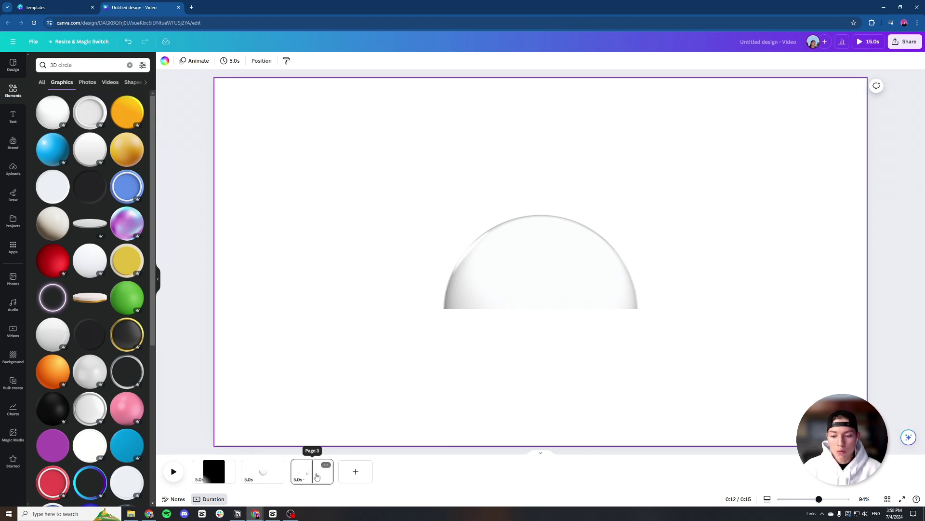
- Add a fourth blank page and set its background to Grass green #7ed957
left_click(355, 471)
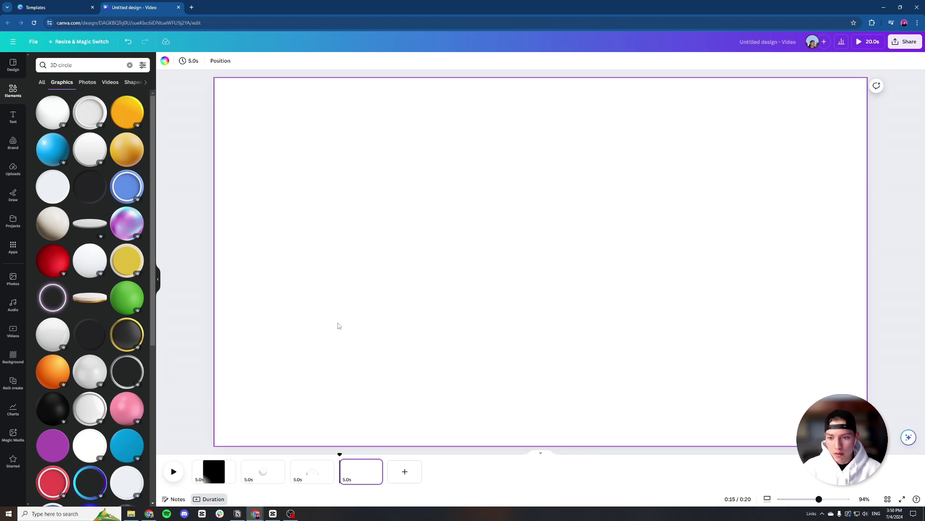
left_click(382, 279)
left_click(165, 60)
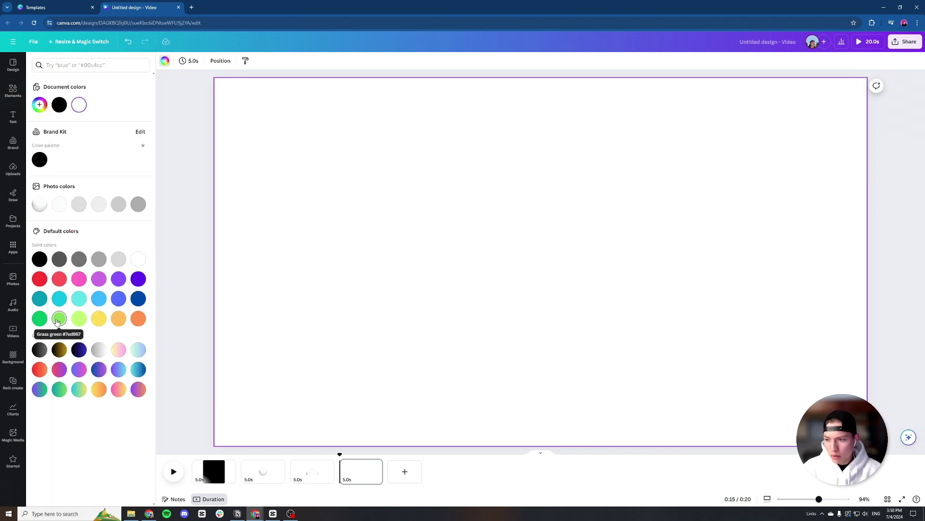
left_click(57, 321)
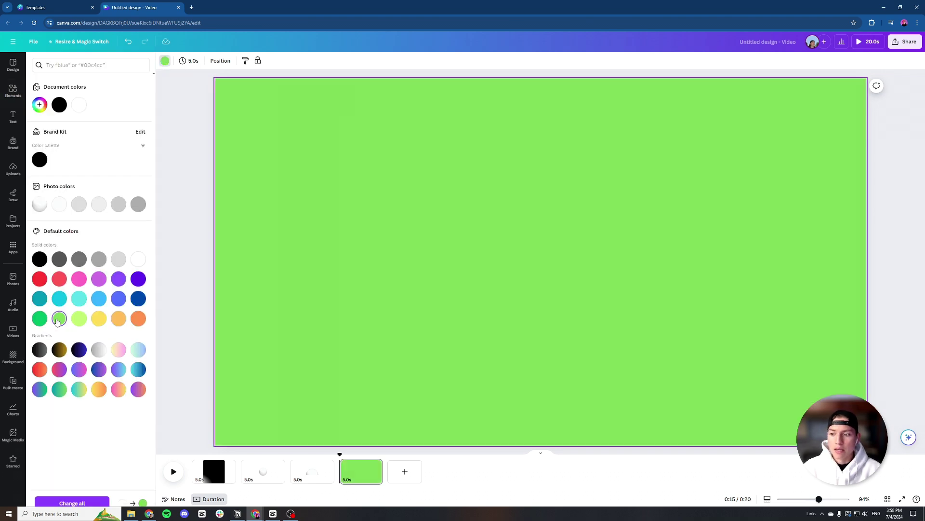
left_click(196, 312)
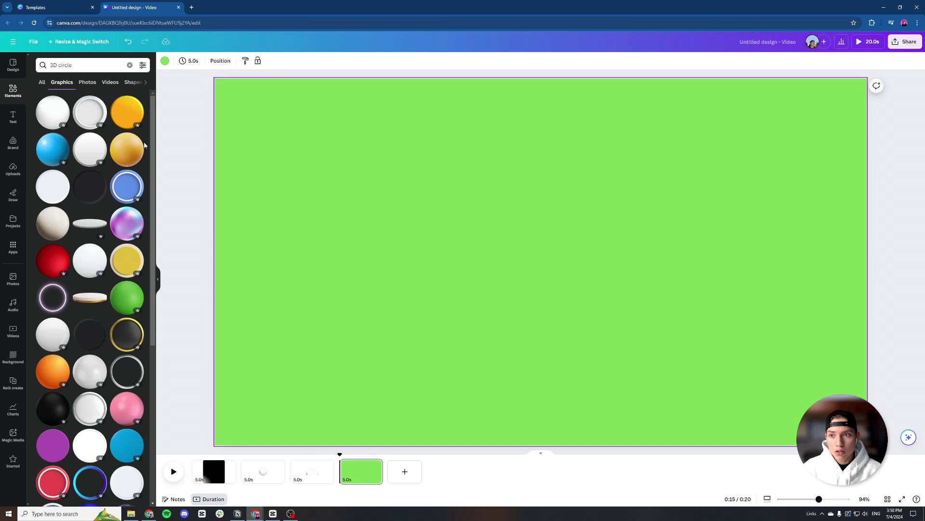
- Check the timing set for the green page
left_click(188, 60)
left_click_drag(200, 98, 200, 107)
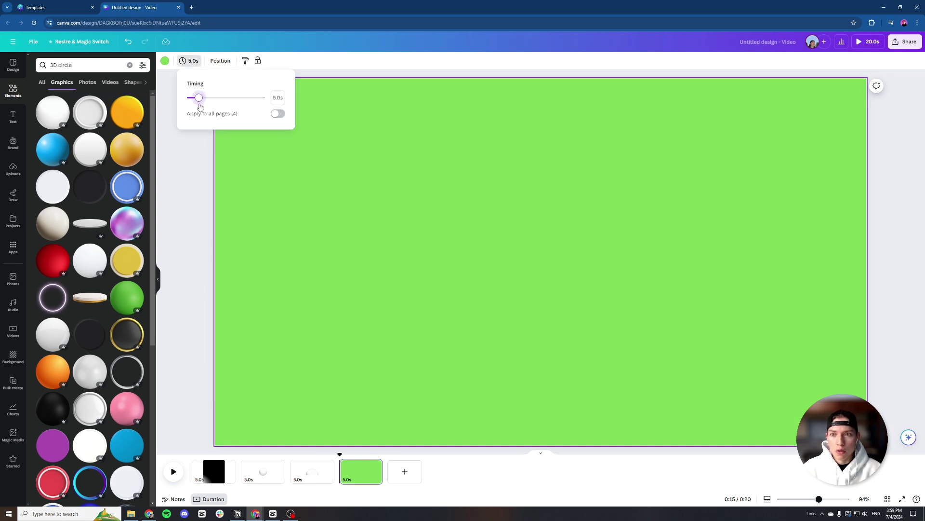
left_click(187, 216)
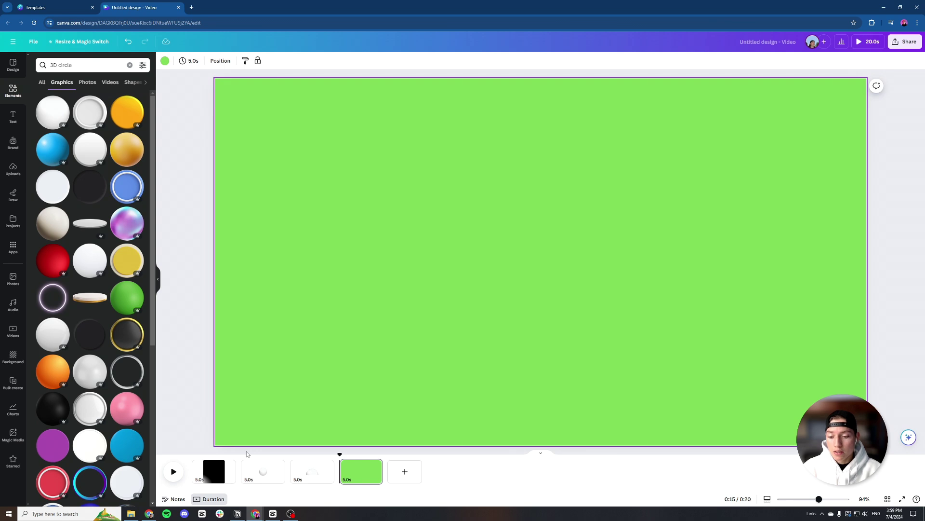
left_click(208, 351)
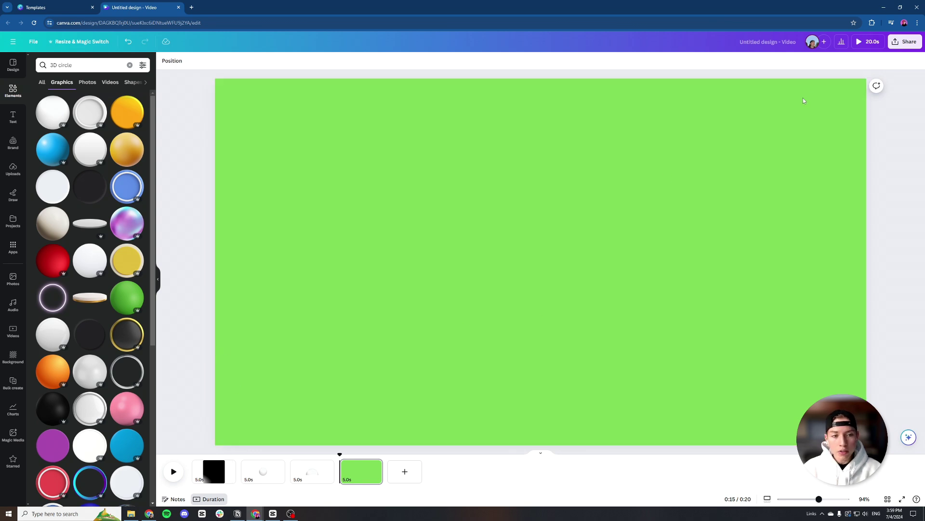
- Set the design's download format to PNG with a transparent background
left_click(904, 44)
left_click(808, 225)
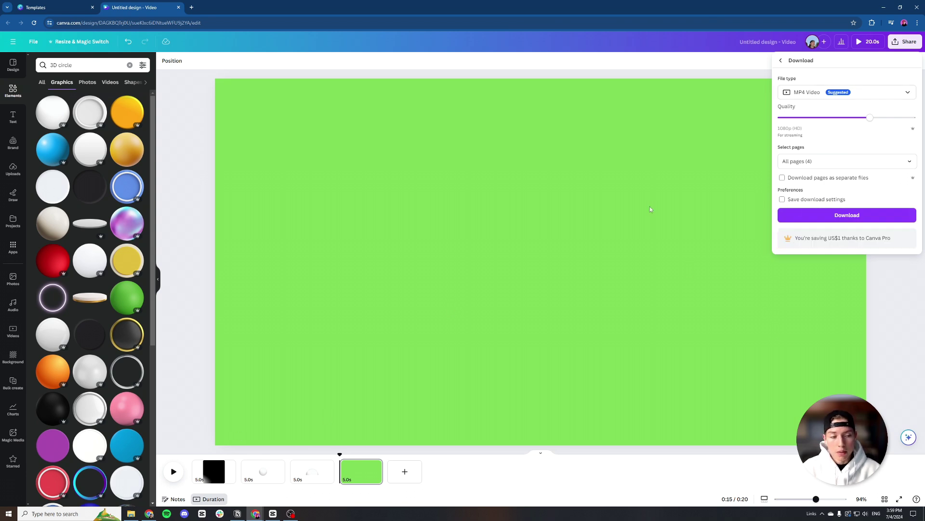
left_click(816, 92)
left_click(802, 138)
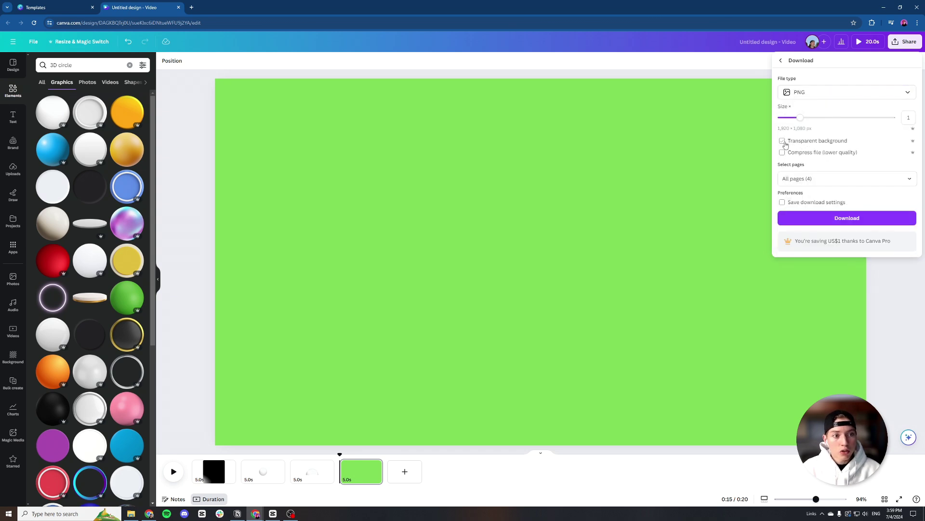
- Limit the PNG export to pages 1–3 and download them
left_click(796, 179)
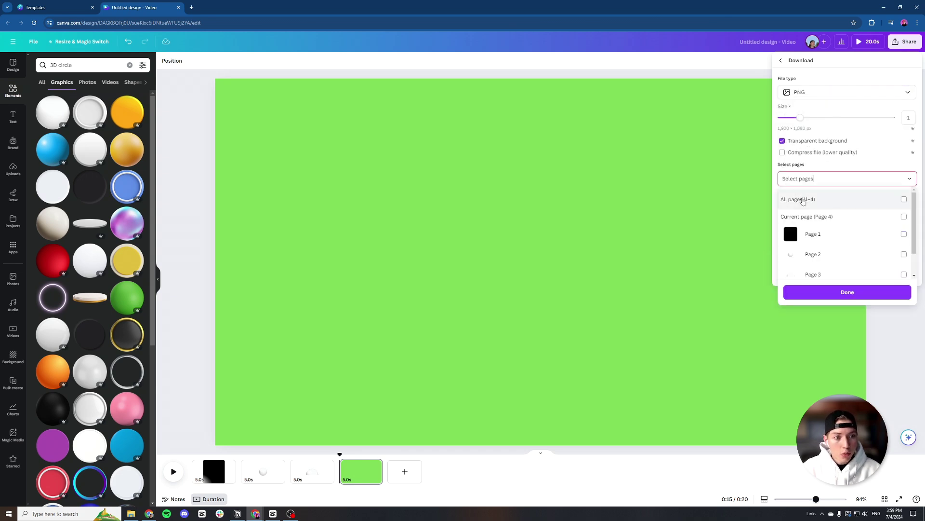
left_click(809, 236)
left_click(811, 254)
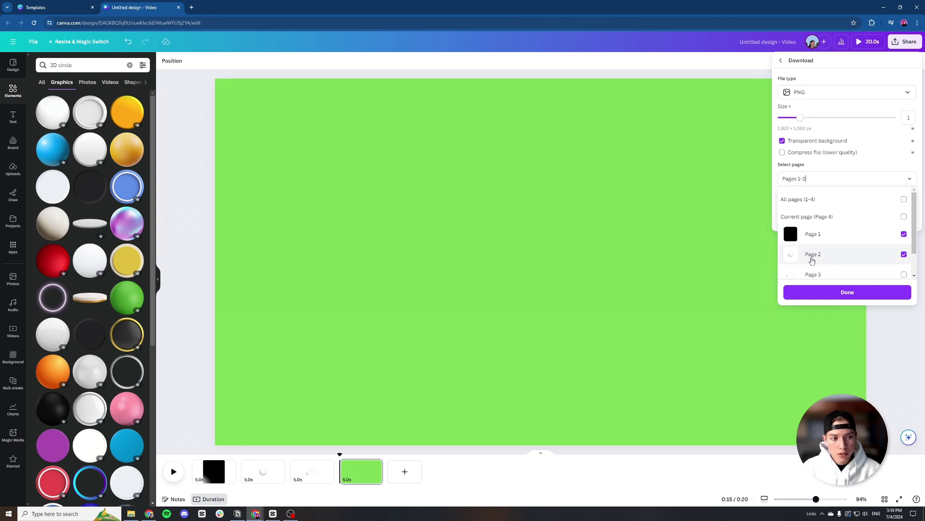
scroll(812, 260, "down", 1)
left_click(818, 247)
scroll(832, 240, "up", 1)
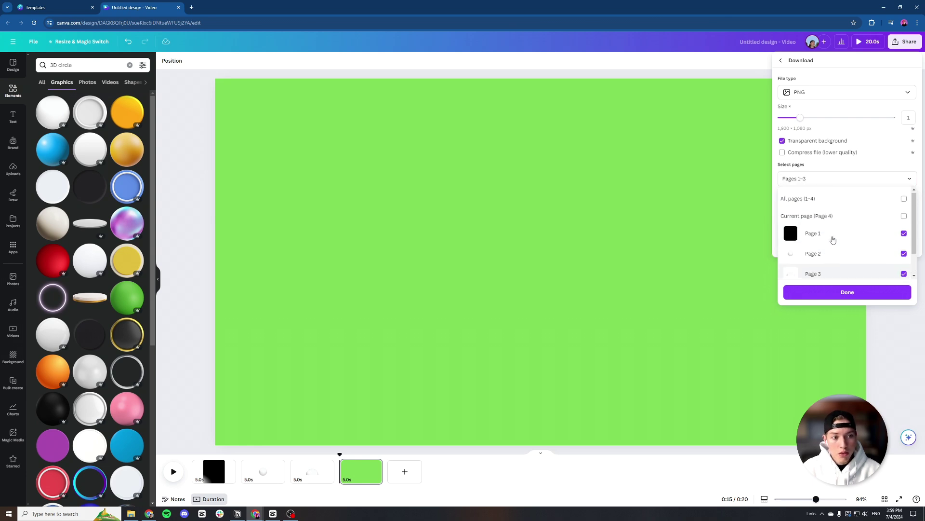
left_click(813, 293)
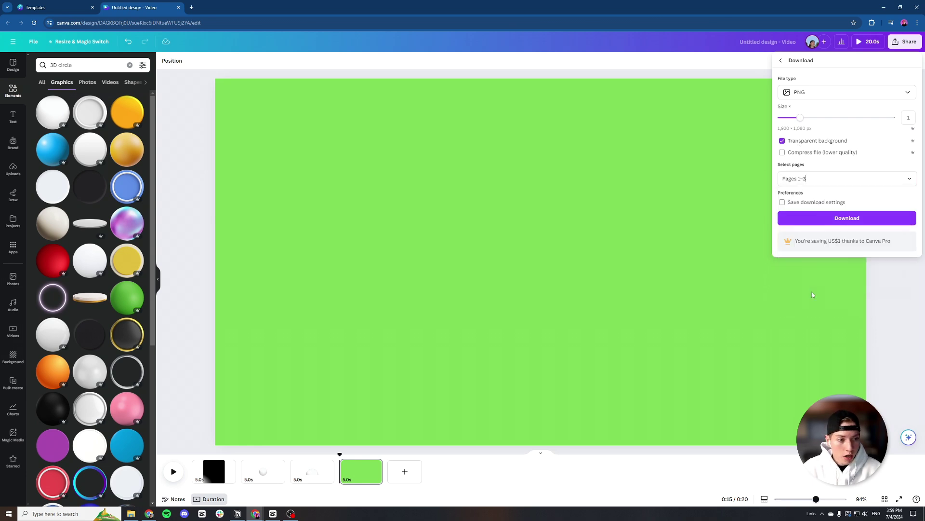
left_click(832, 221)
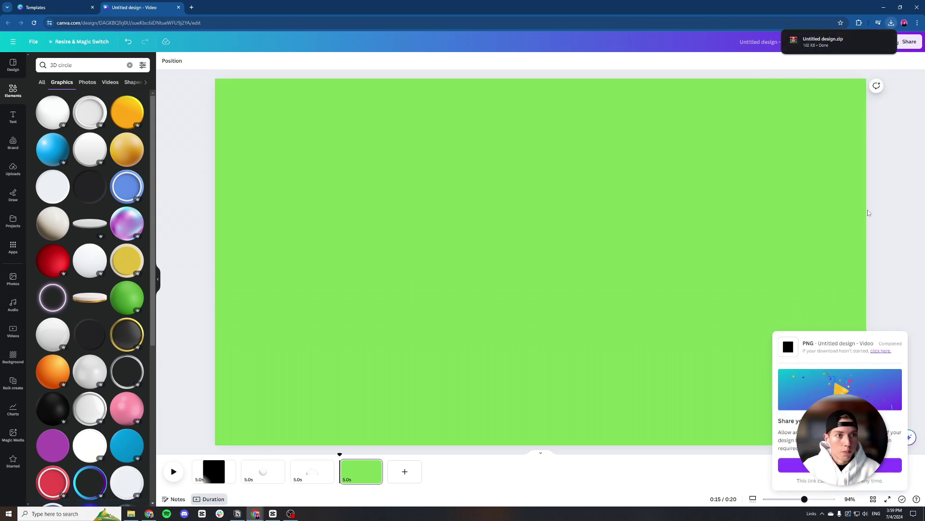
left_click(890, 166)
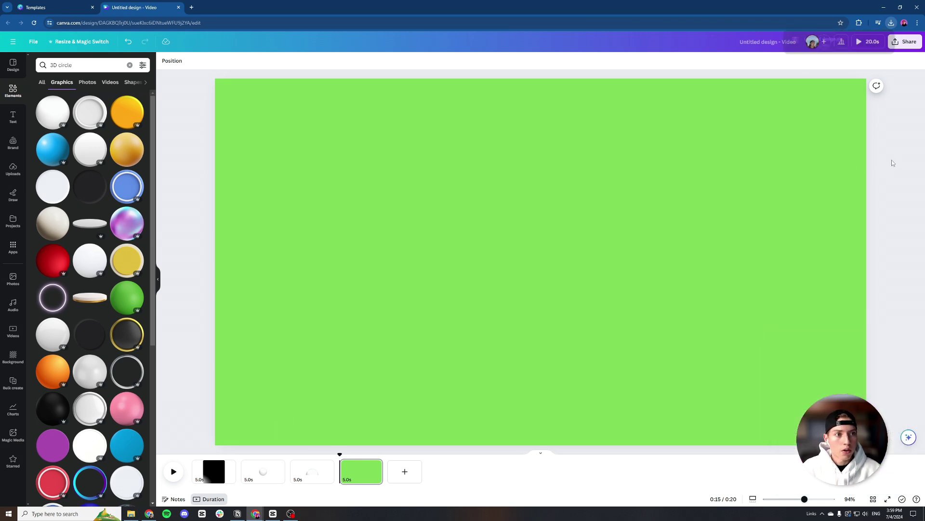
- Set up an MP4 video download of the design limited to page 4
left_click(903, 48)
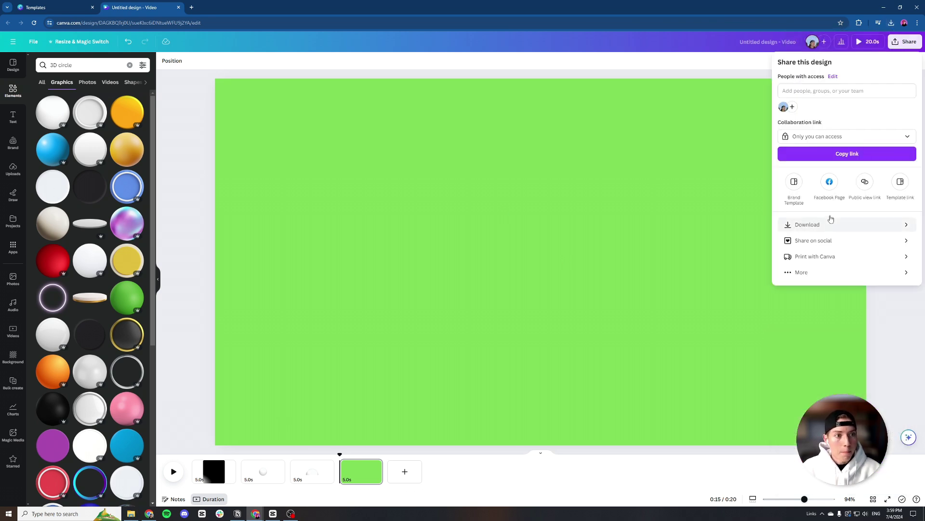
left_click(810, 224)
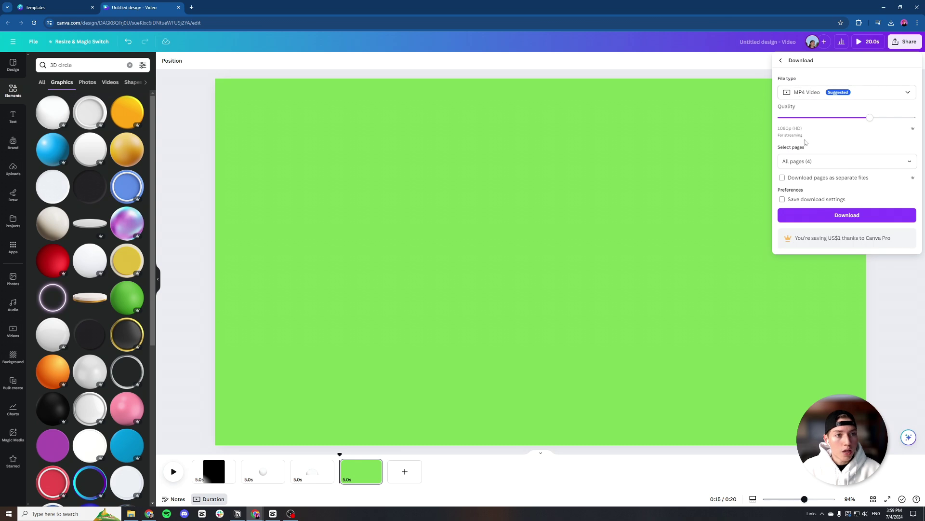
left_click(810, 161)
scroll(805, 203, "down", 2)
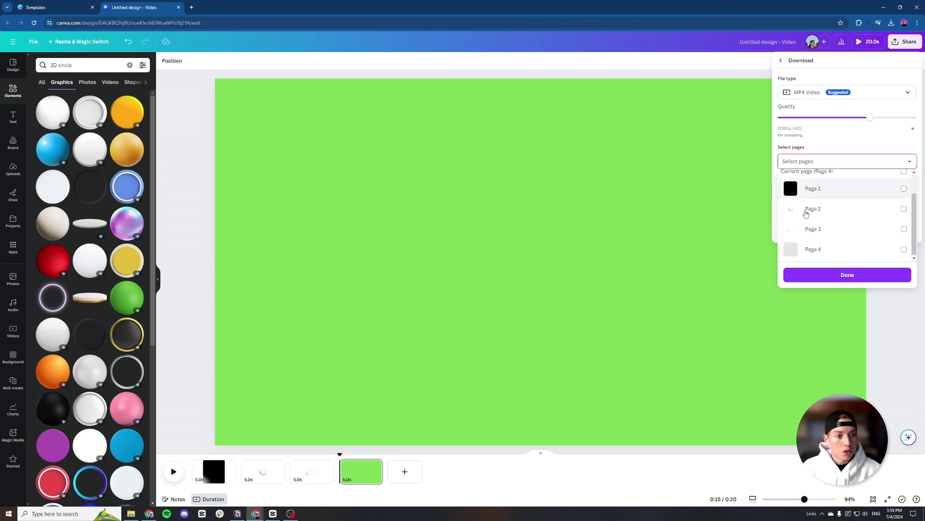
left_click(822, 249)
left_click(830, 279)
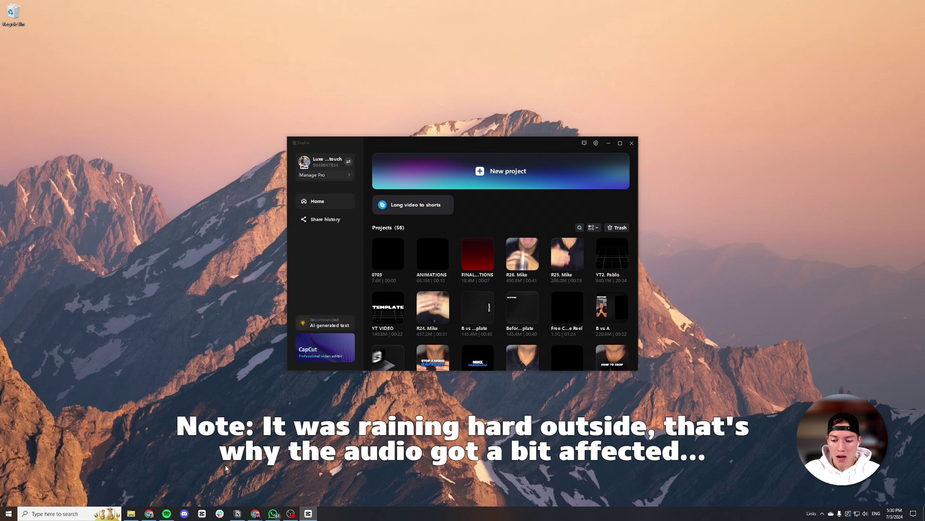
- Review the Green BG, Square, Head and Body files in the Downloads folder in File Explorer
left_click(131, 513)
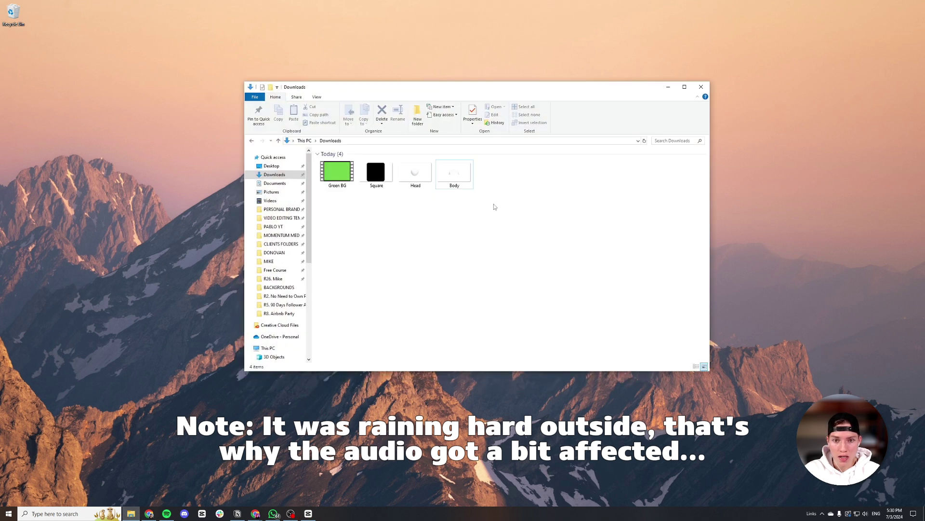
left_click_drag(486, 204, 322, 164)
left_click(375, 222)
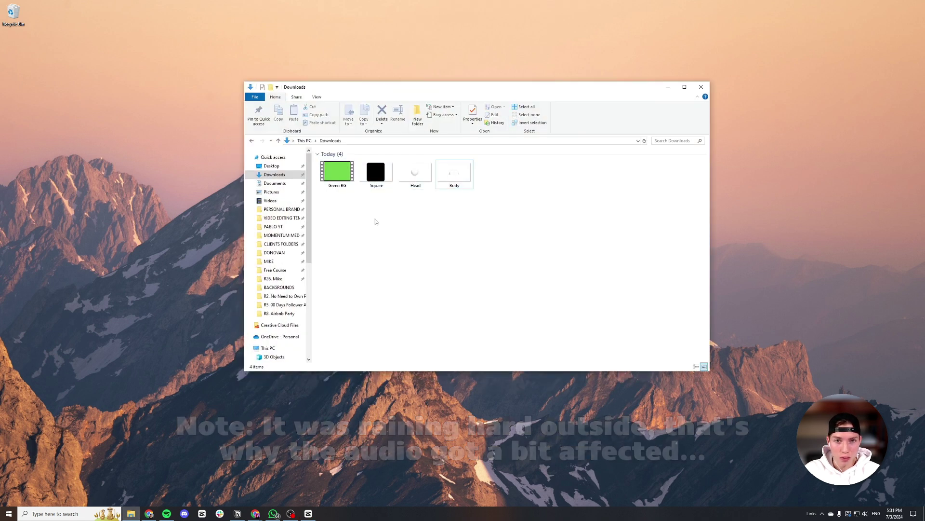
left_click(668, 87)
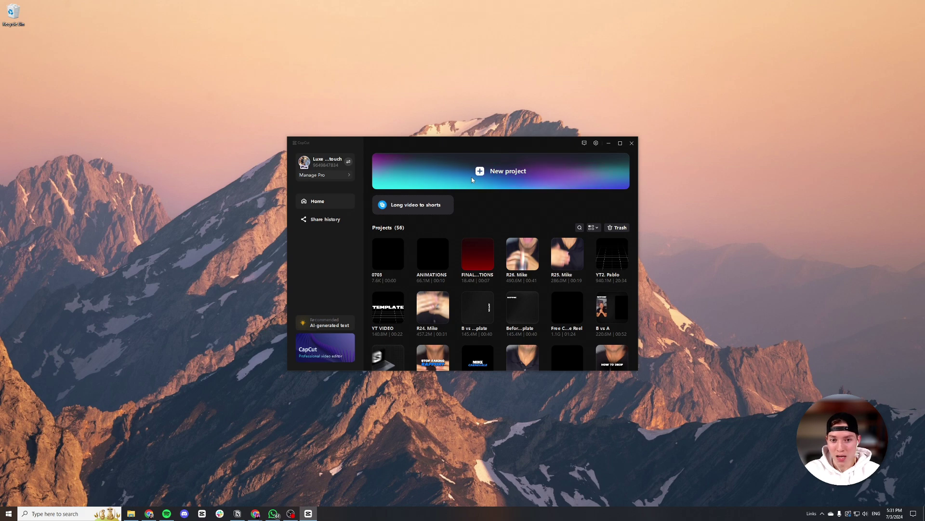
- Create a new project in CapCut and name it Animations
left_click(472, 178)
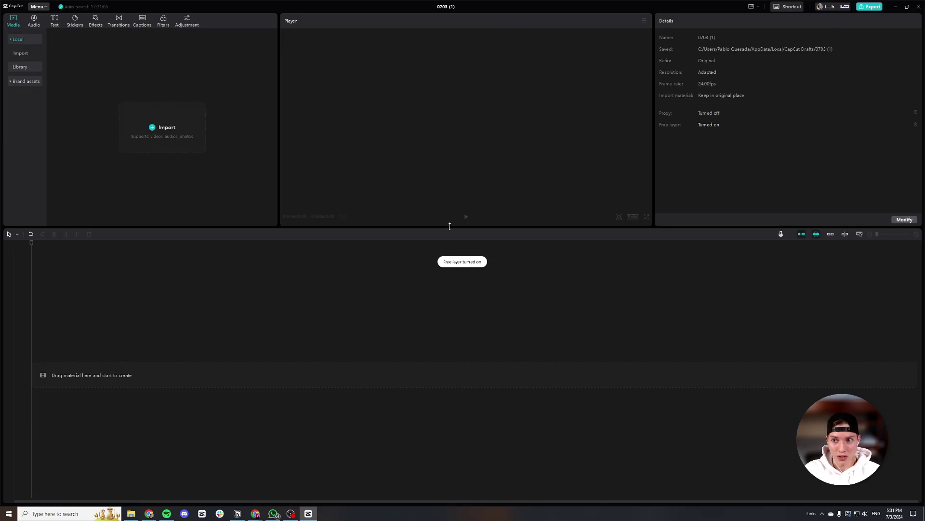
left_click(451, 8)
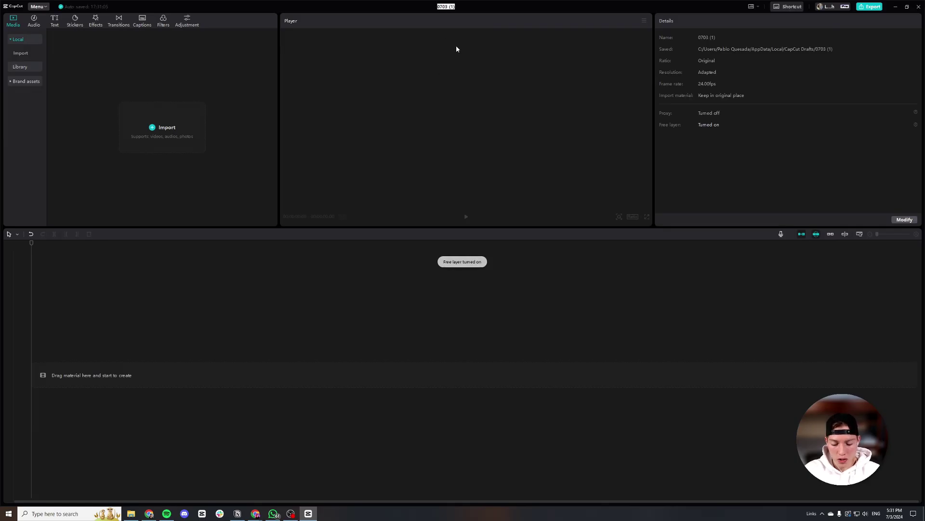
type("Animations")
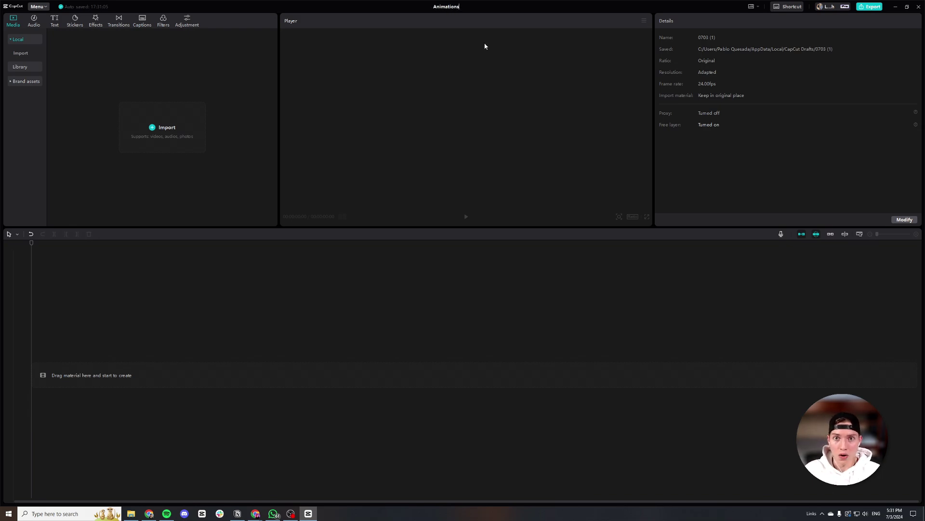
key("Return")
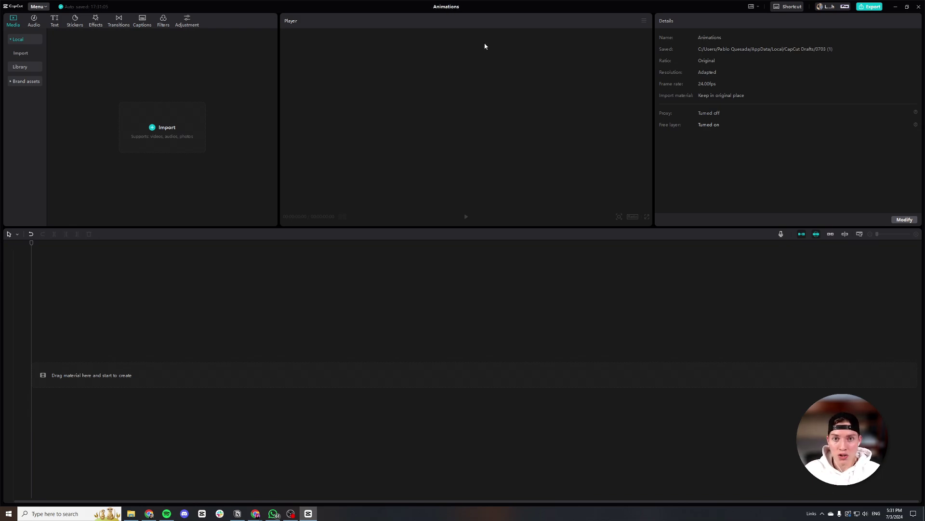
- Import the Body, Head, Green BG and Square files from Downloads into the project media
left_click(160, 136)
left_click_drag(257, 95, 79, 67)
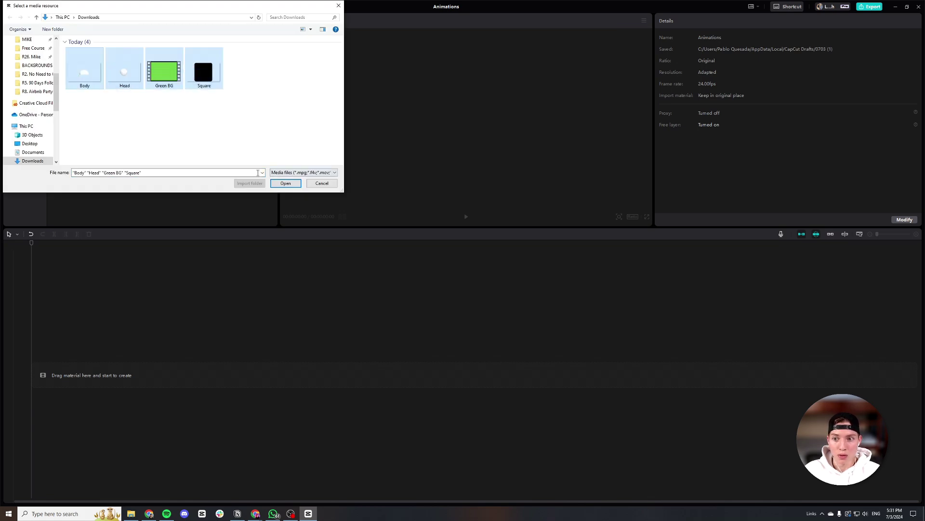
left_click(280, 183)
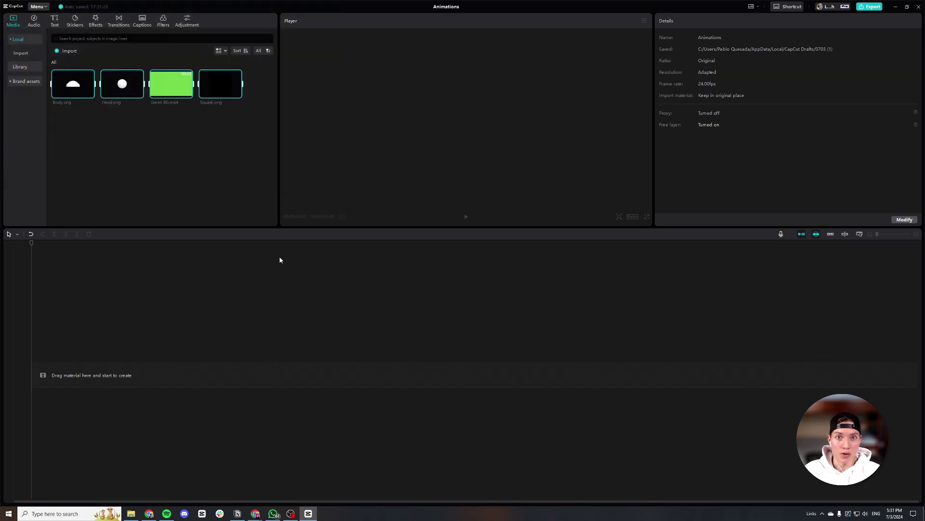
left_click(151, 151)
- Place Green BG.mp4 on the main track and Square.png on the track above it, both starting at 00:00
left_click_drag(164, 86, 114, 369)
left_click(113, 369)
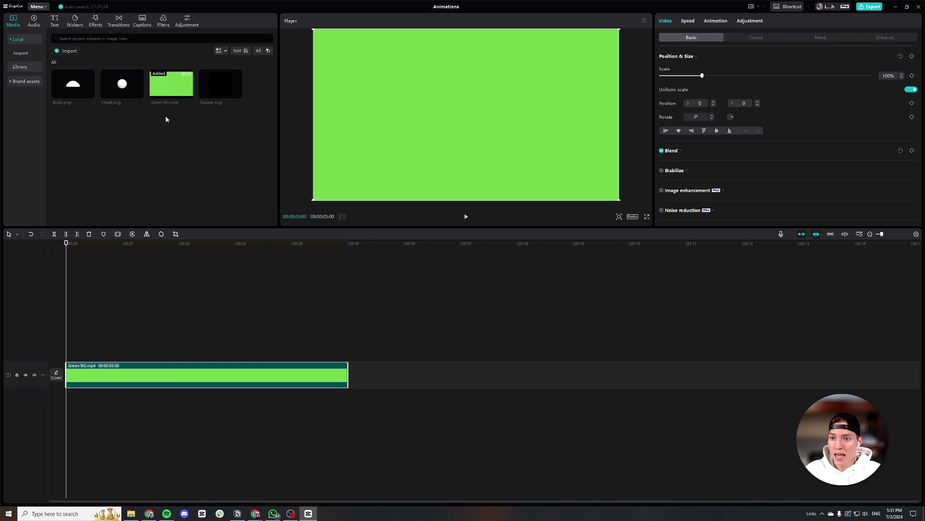
left_click_drag(221, 87, 144, 351)
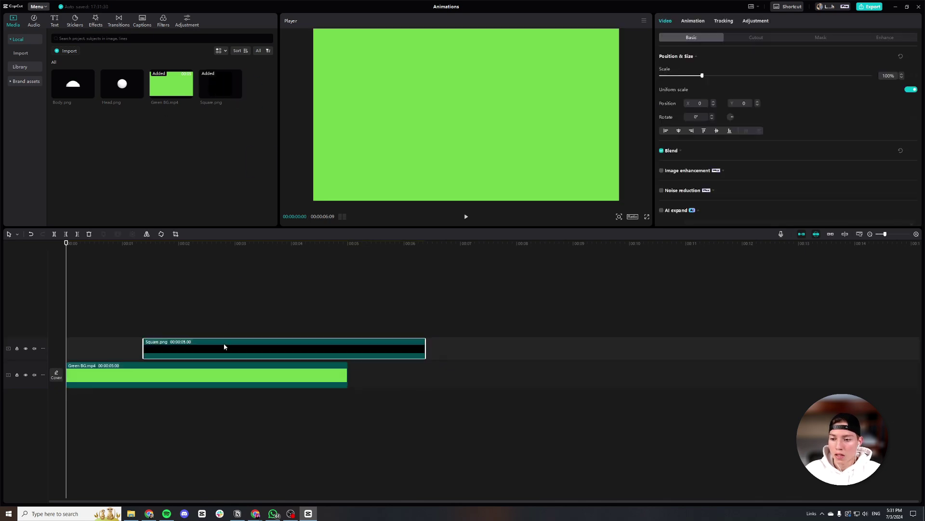
left_click_drag(223, 347, 145, 353)
mouse_move(70, 246)
left_mouse_down()
mouse_move(182, 260)
mouse_move(60, 261)
left_mouse_up()
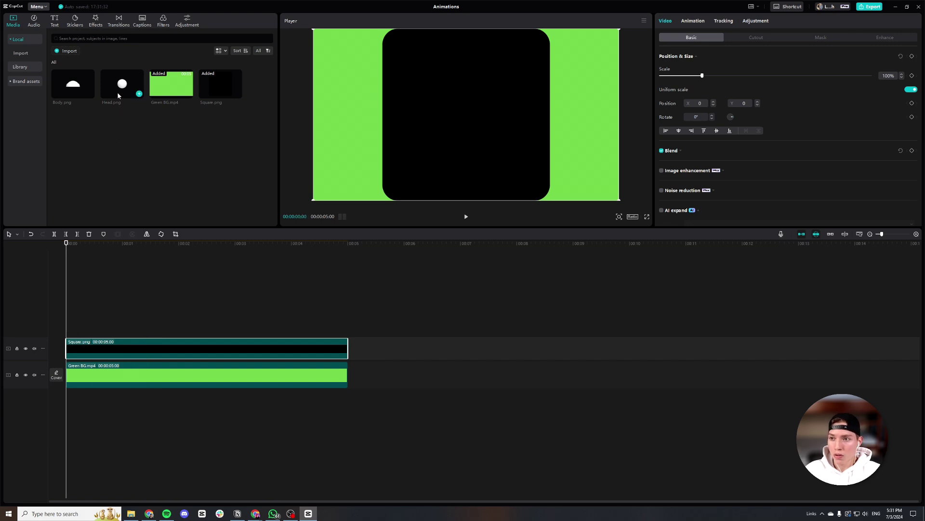
- Add Body.png on a track above the square from 00:00, lowered to Y -229 and scaled to 123%
left_click_drag(117, 95, 118, 121)
left_click_drag(68, 91, 107, 325)
left_click_drag(247, 324, 107, 325)
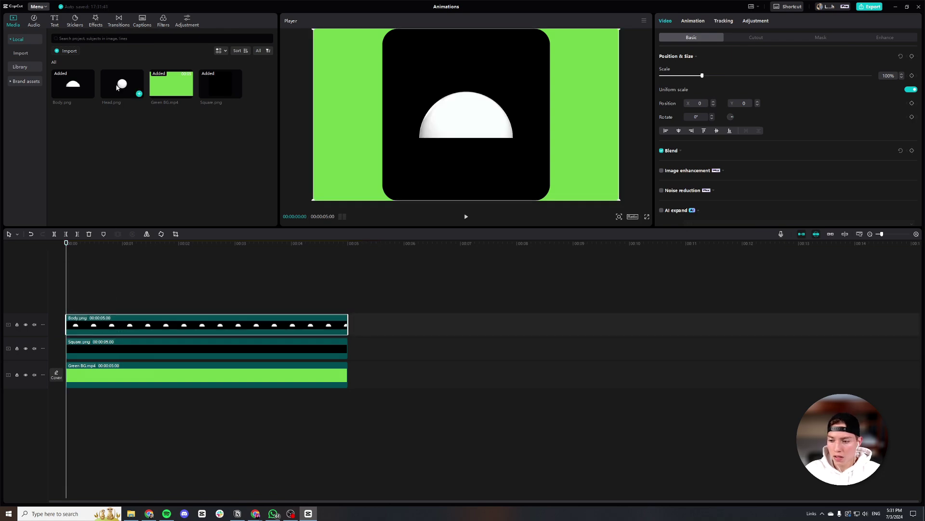
mouse_move(451, 118)
left_mouse_down()
mouse_move(454, 156)
mouse_move(453, 136)
left_mouse_up()
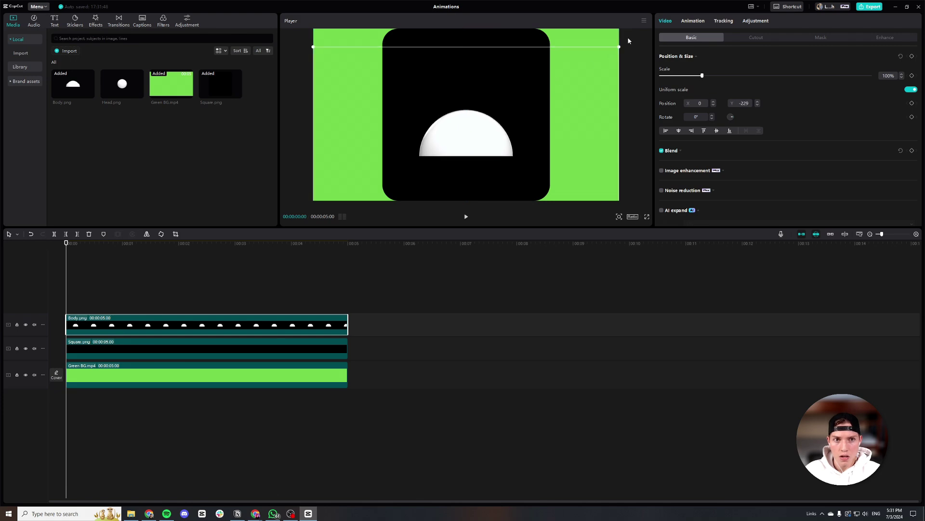
left_click_drag(619, 46, 681, 26)
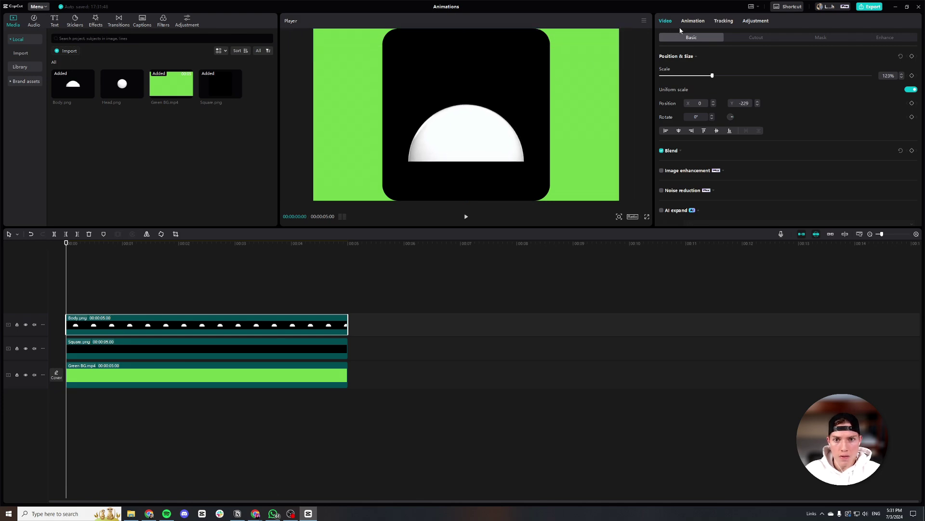
- Add Head.png on a track above the body from 00:00, raised to Y 456 and shrunk slightly
left_click_drag(121, 85, 153, 304)
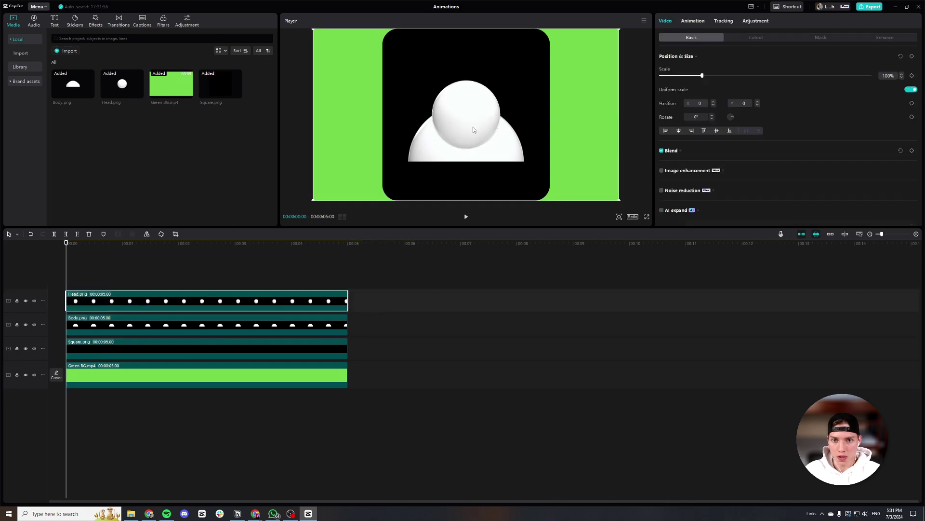
left_click_drag(473, 130, 474, 94)
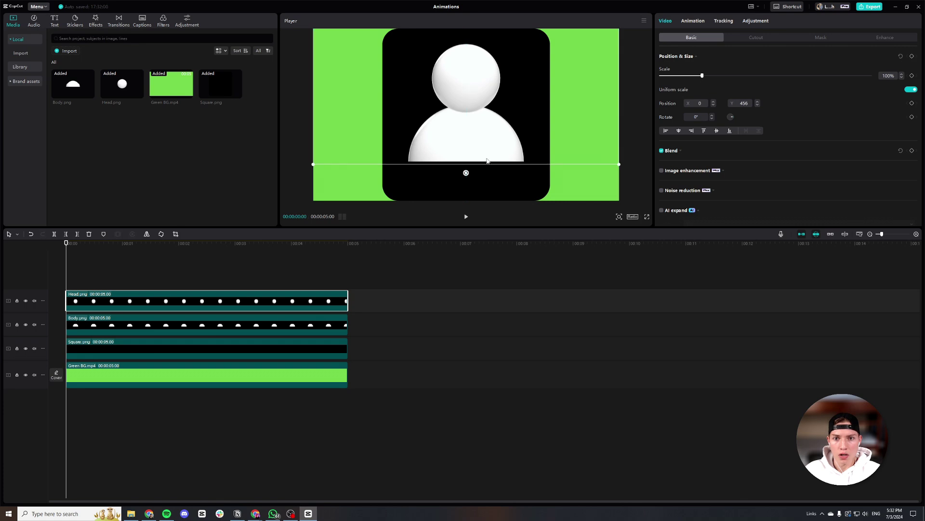
left_click(222, 323)
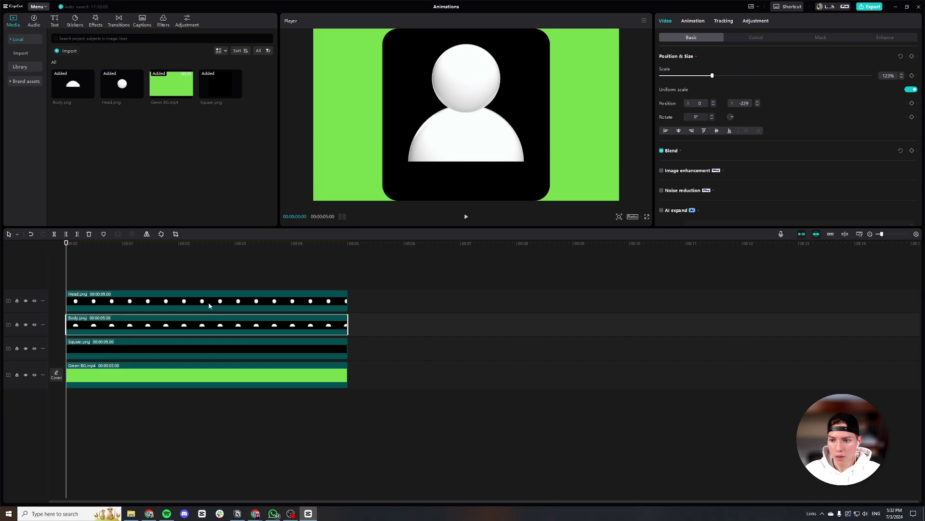
left_click(208, 304)
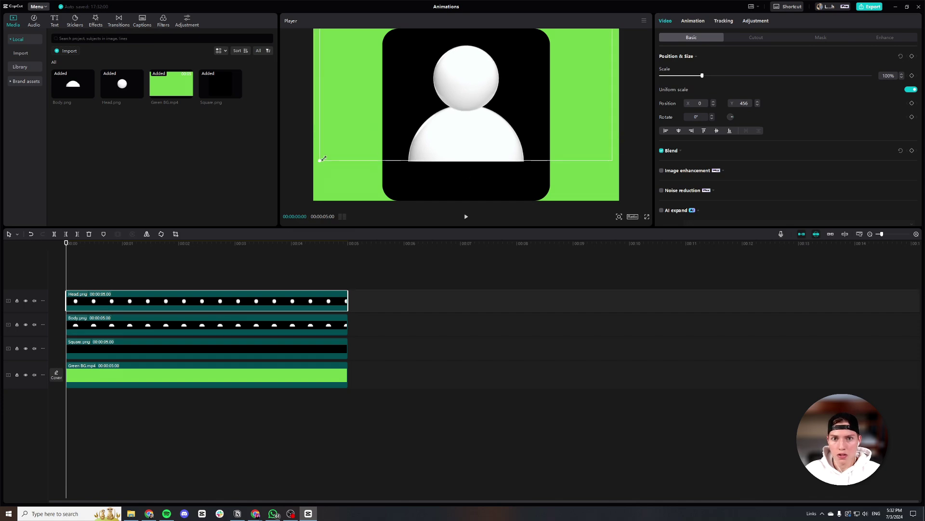
left_click_drag(322, 160, 328, 156)
left_click(259, 321)
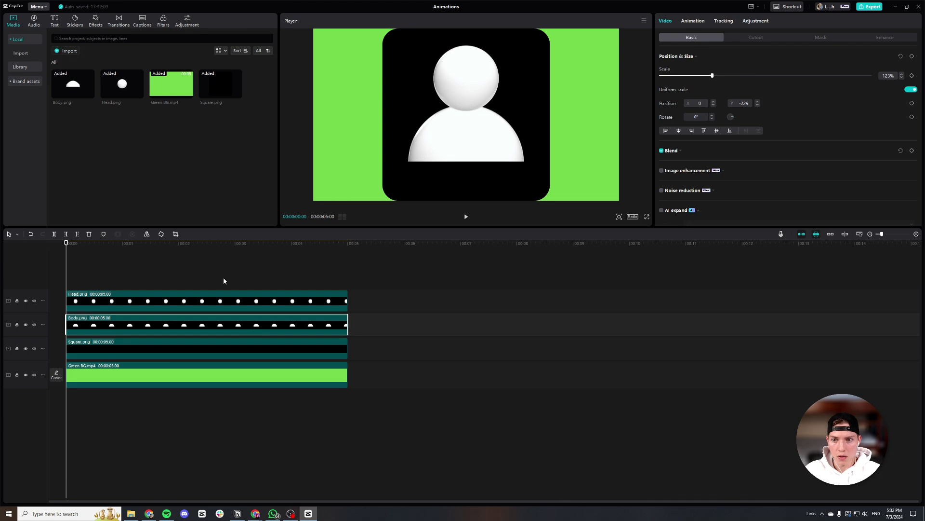
- Scale the Body.png clip down to 116% and adjust its vertical position to Y -222
left_click_drag(709, 79, 709, 78)
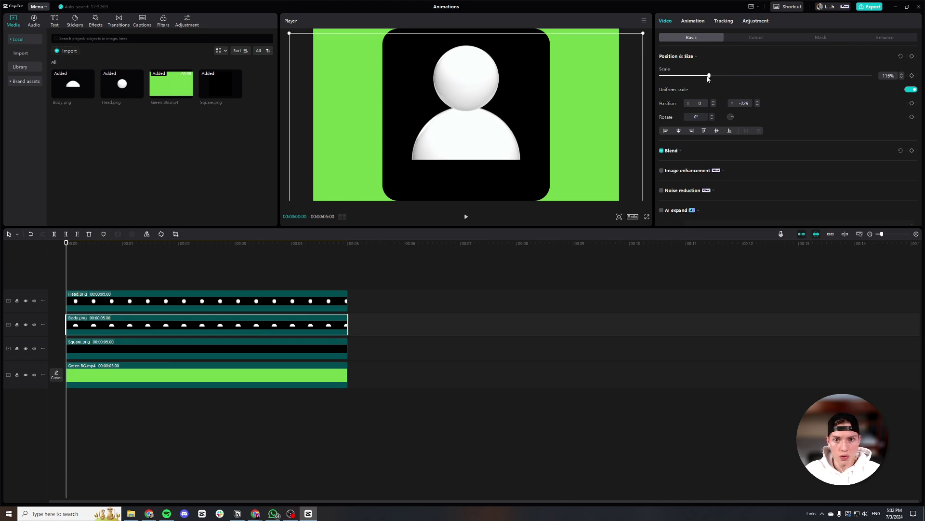
left_click_drag(489, 124, 489, 125)
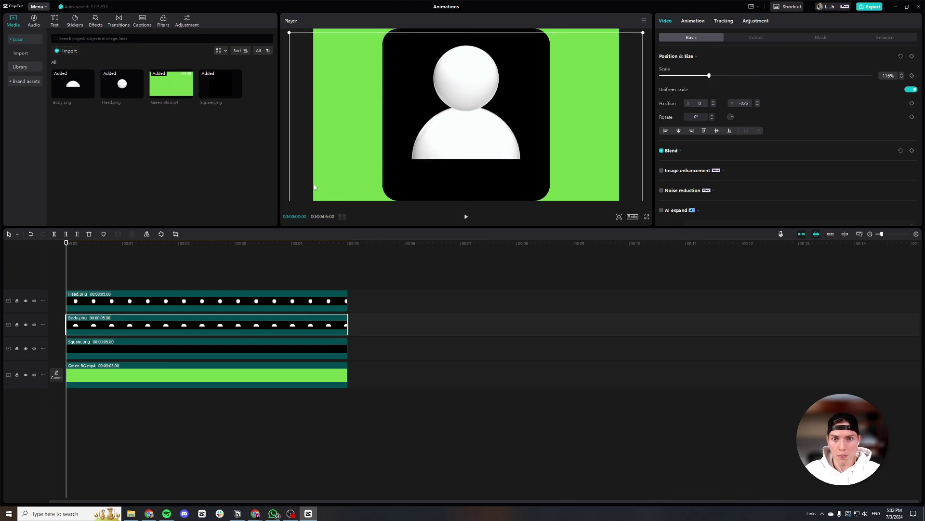
- Add a default text clip on a new track above the head from 00:00 and extend it to 00:05
left_click(55, 21)
left_click_drag(63, 56, 96, 289)
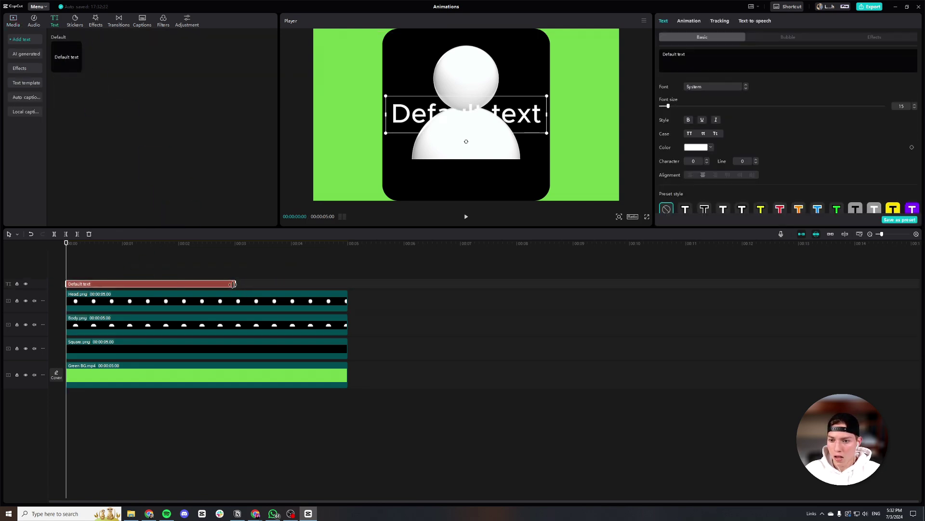
left_click_drag(234, 284, 348, 283)
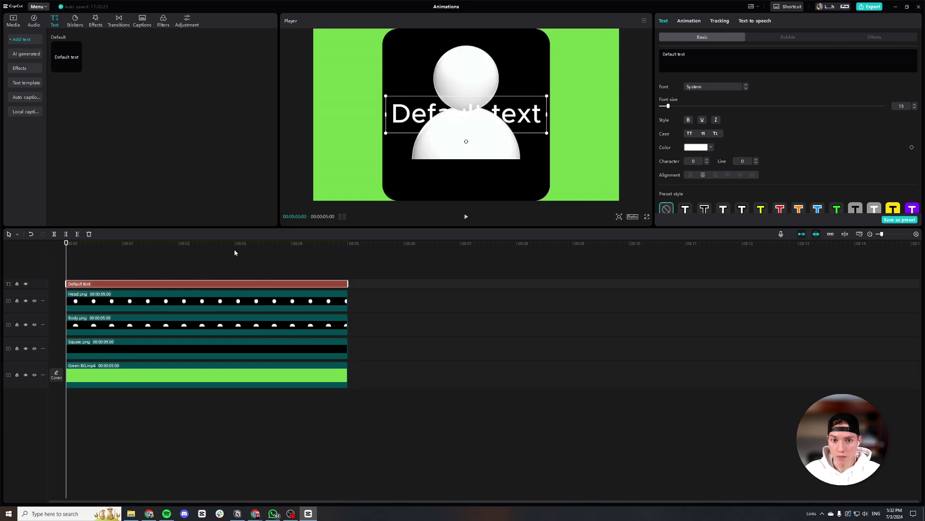
- Change the text to COPYWRITER in the Kanit-Black font and place it below the body, inside the black square
left_click_drag(705, 58, 638, 56)
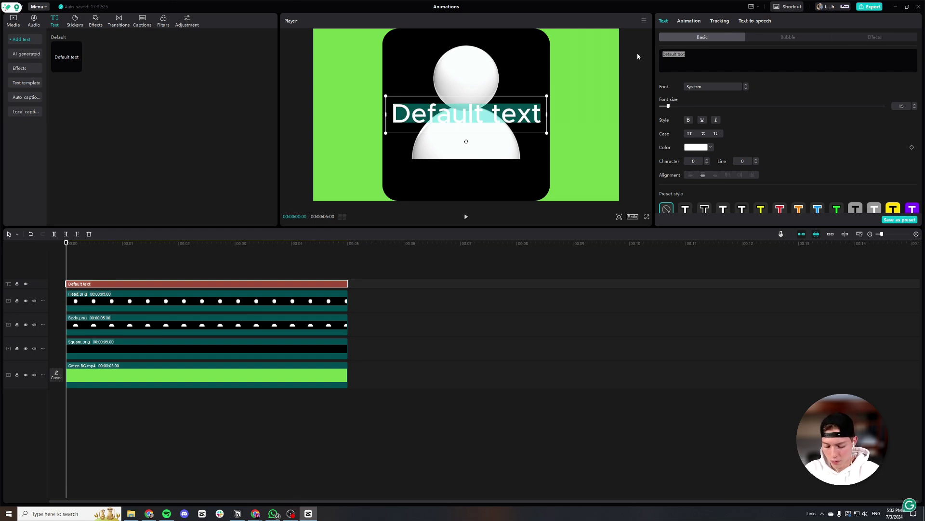
type("COPYWRI")
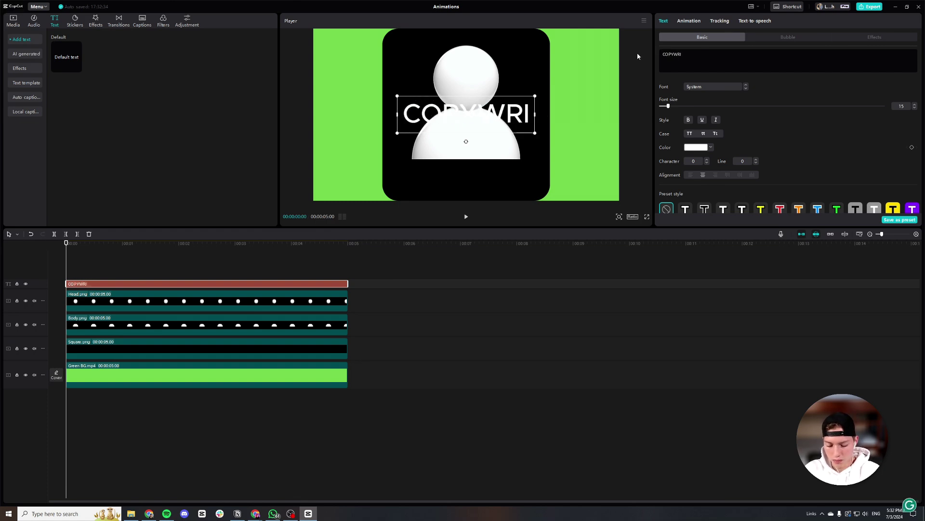
type("TER")
left_click_drag(457, 120, 456, 178)
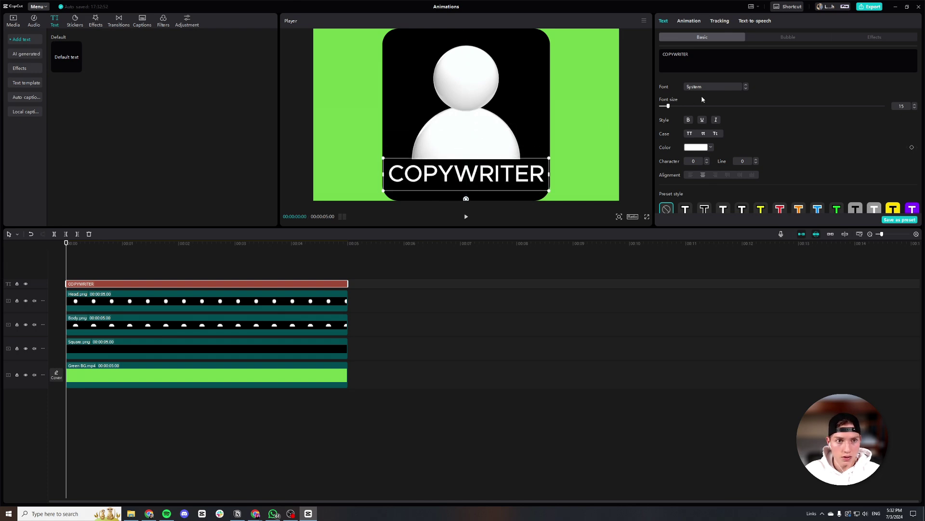
left_click(713, 89)
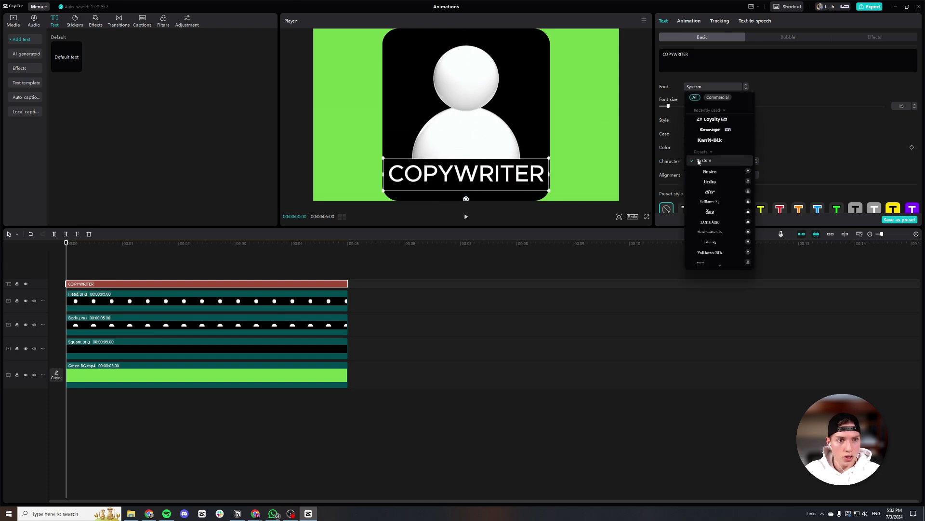
left_click(726, 144)
left_click_drag(415, 192, 373, 205)
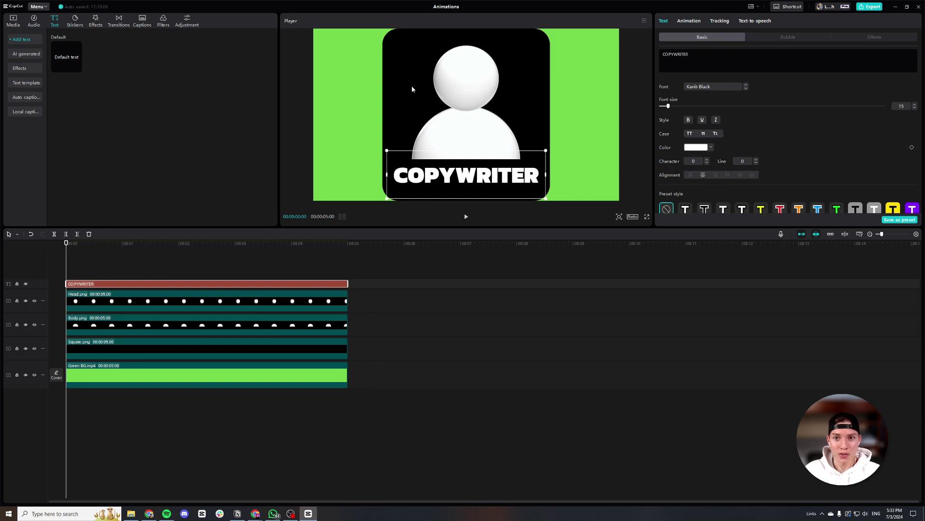
left_click(213, 435)
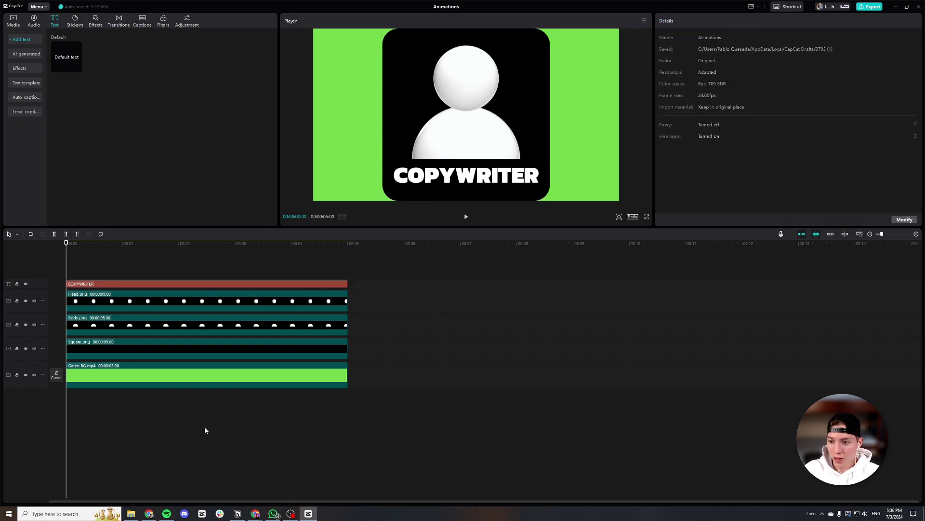
- Add a second Square.png on a new track between the body and head clips, starting at 00:00
left_click(10, 25)
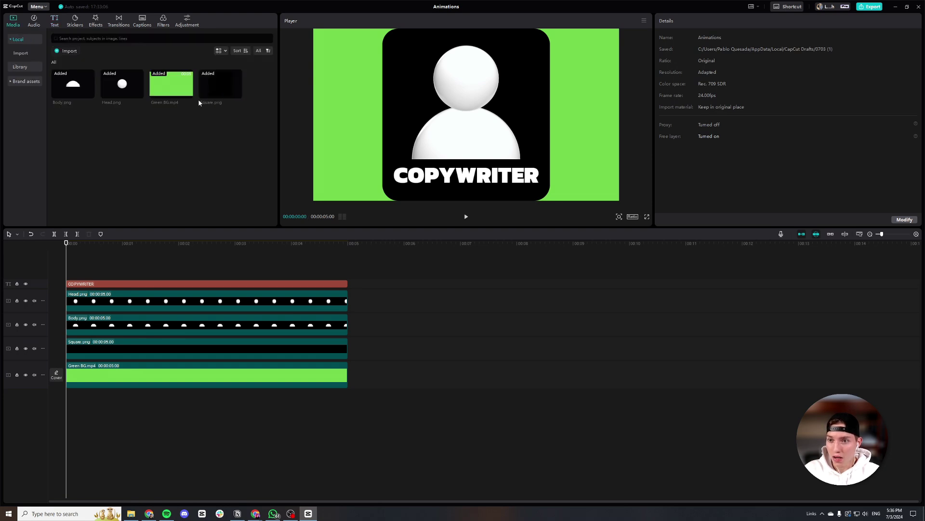
left_click_drag(236, 92, 196, 316)
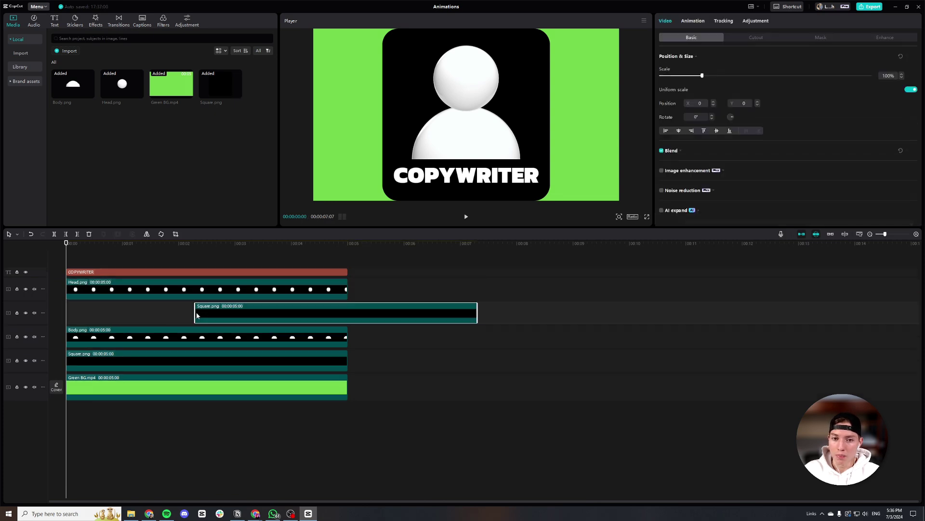
left_click_drag(267, 315, 141, 317)
- Apply a Horizontal mask to the upper Square.png, rotated 180°, lowered to Y -150 and feathered about 22, fading the body's lower edge
left_click_drag(67, 251, 144, 260)
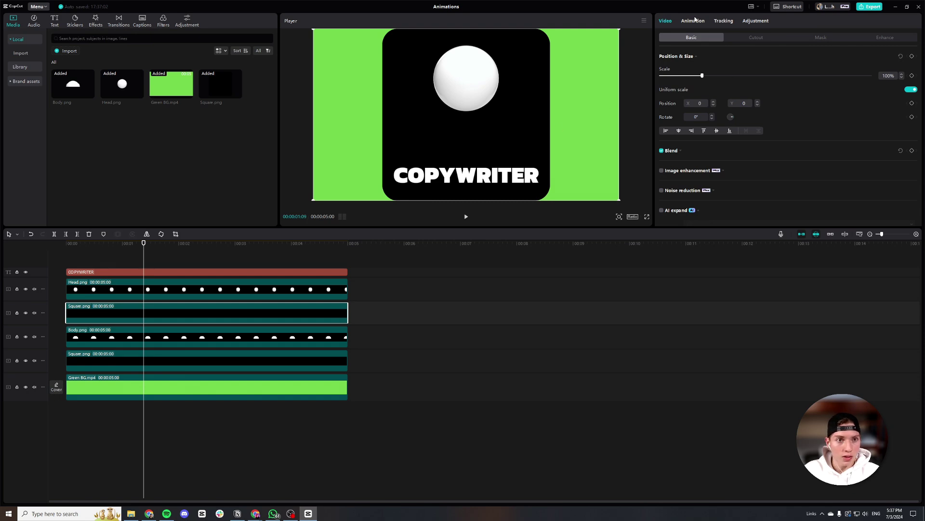
left_click(822, 38)
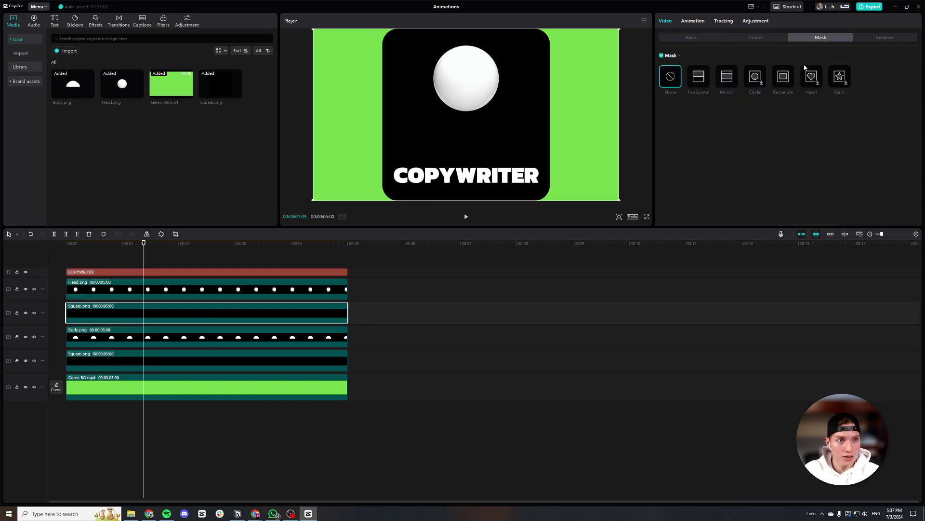
left_click(703, 83)
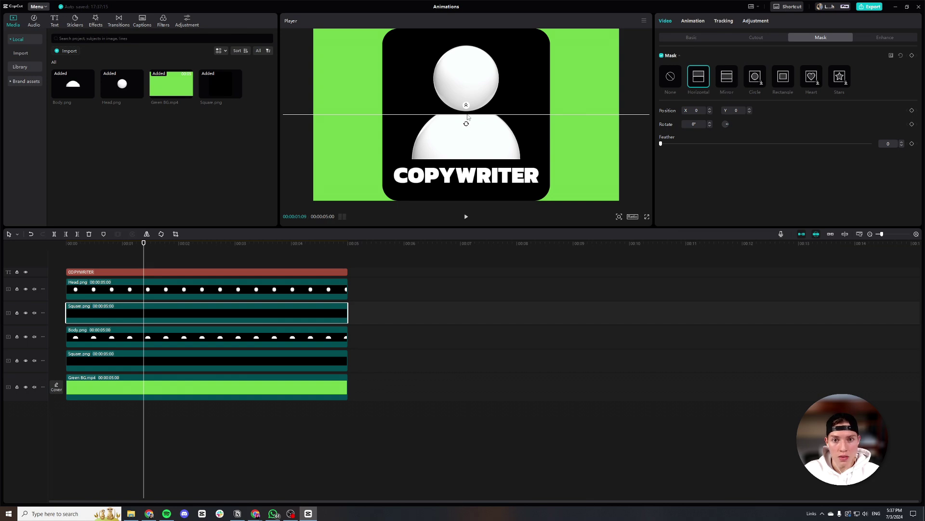
left_click_drag(466, 125, 465, 87)
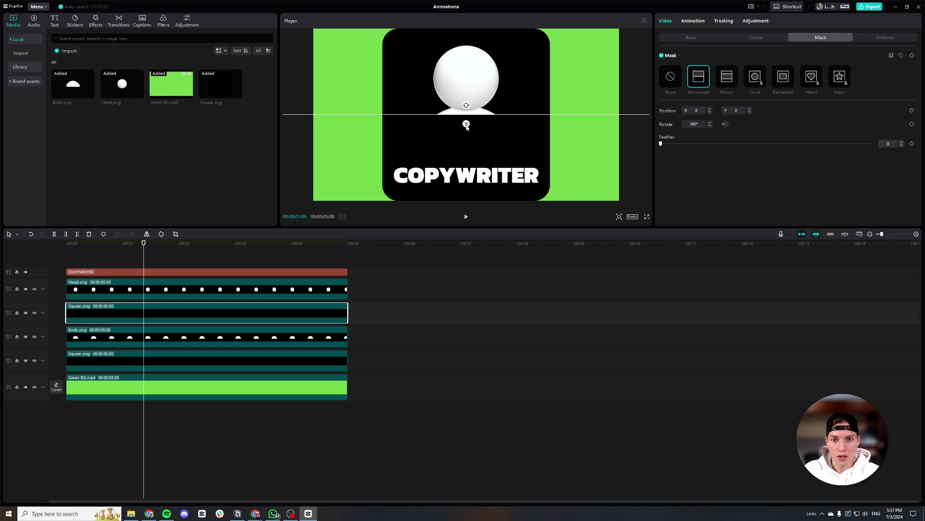
mouse_move(466, 127)
left_mouse_down()
mouse_move(466, 147)
mouse_move(467, 128)
mouse_move(505, 122)
mouse_move(506, 143)
mouse_move(475, 138)
left_mouse_up()
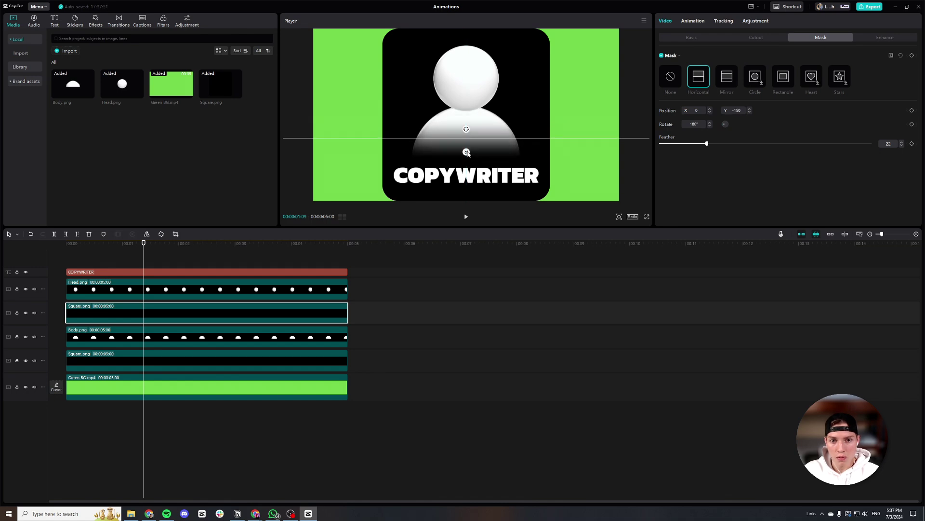
left_click_drag(467, 153, 466, 158)
left_click(694, 38)
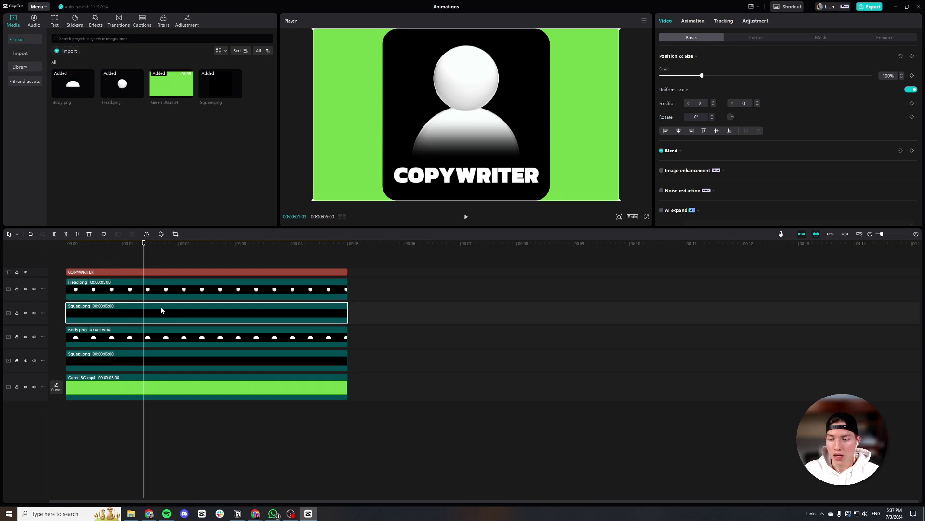
- Move the COPYWRITER text clip to start at 00:01 and trim its end to 00:05
left_click(171, 339)
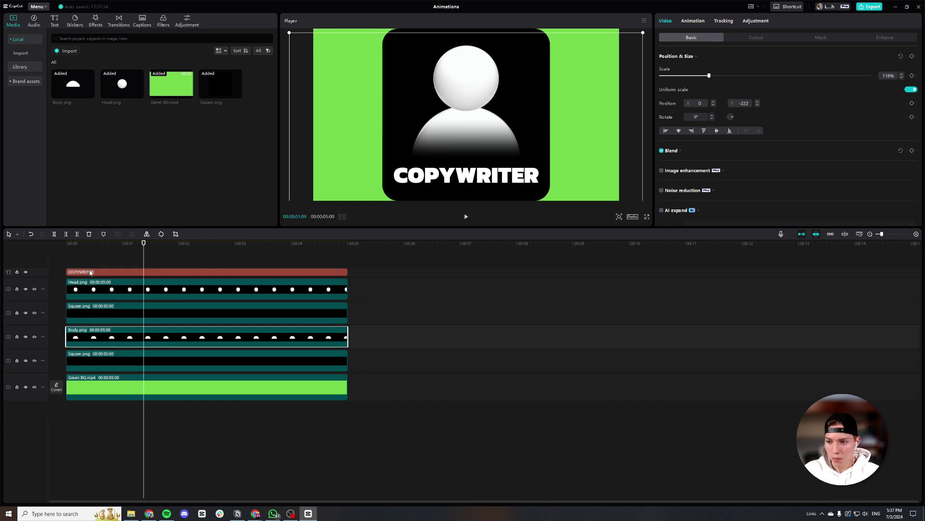
left_click_drag(95, 272, 130, 248)
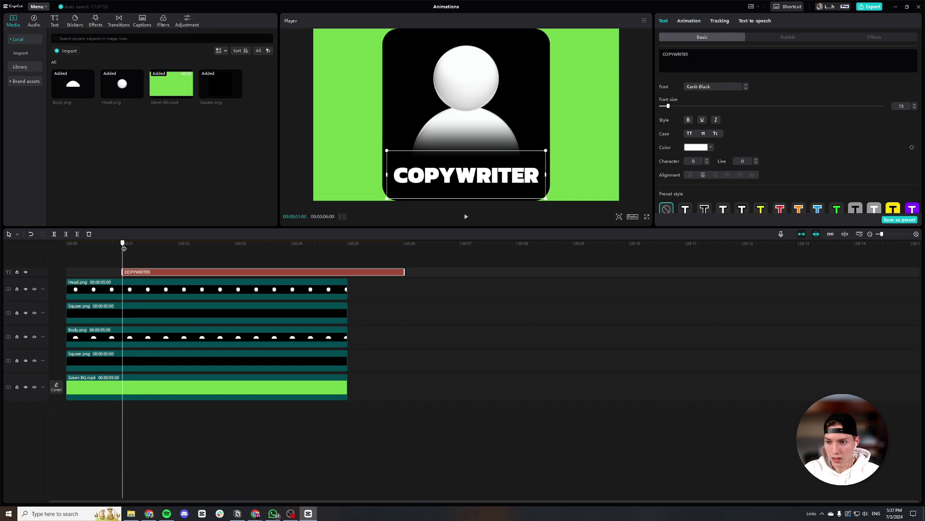
left_click_drag(405, 272, 348, 272)
- Play the opening of the timeline from 00:00, return to the start and select the Body.png clip
left_click_drag(121, 246, 65, 249)
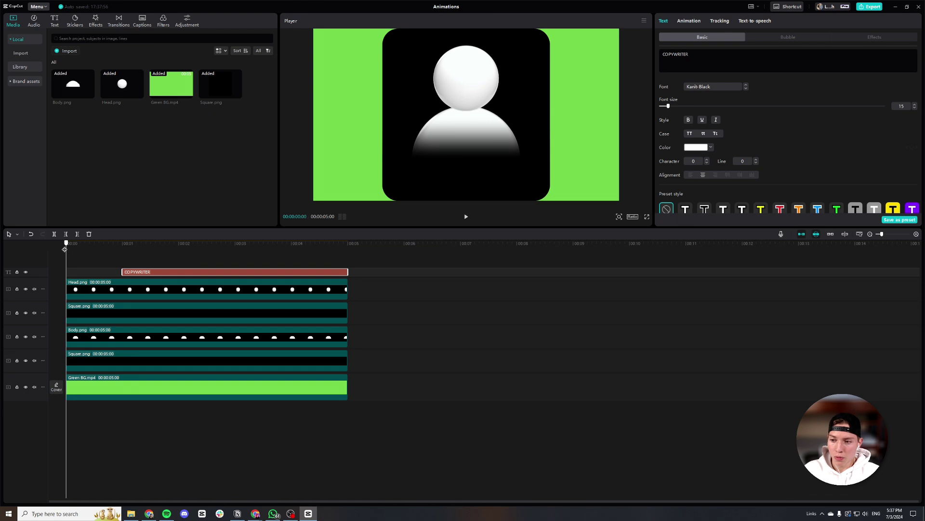
key("space")
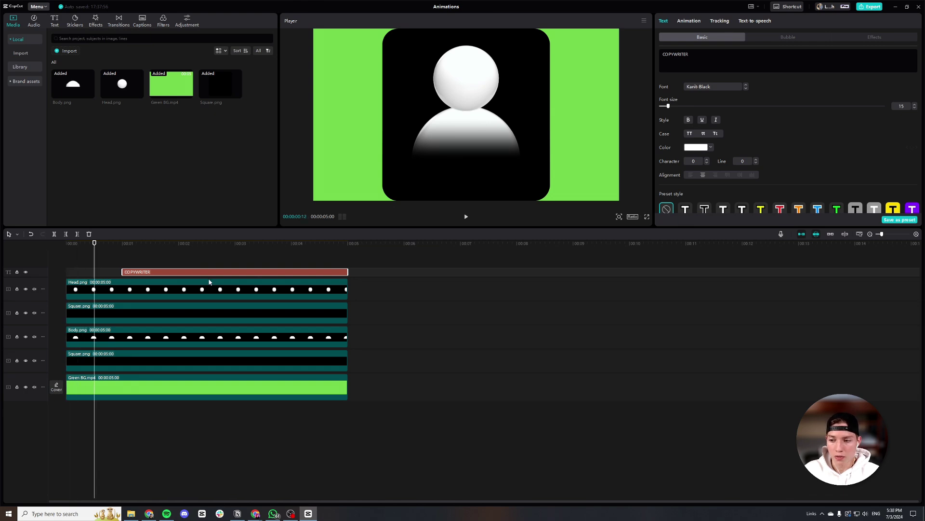
left_click_drag(94, 251, 66, 252)
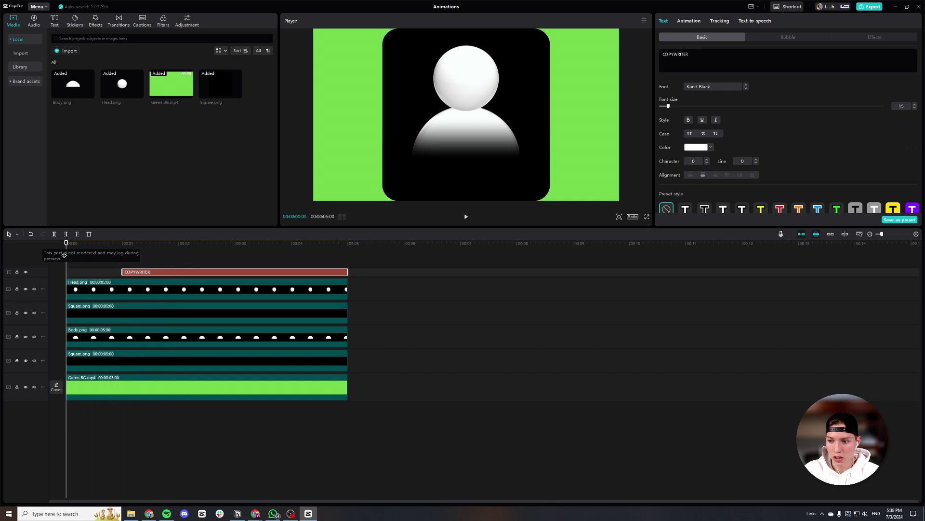
left_click(106, 340)
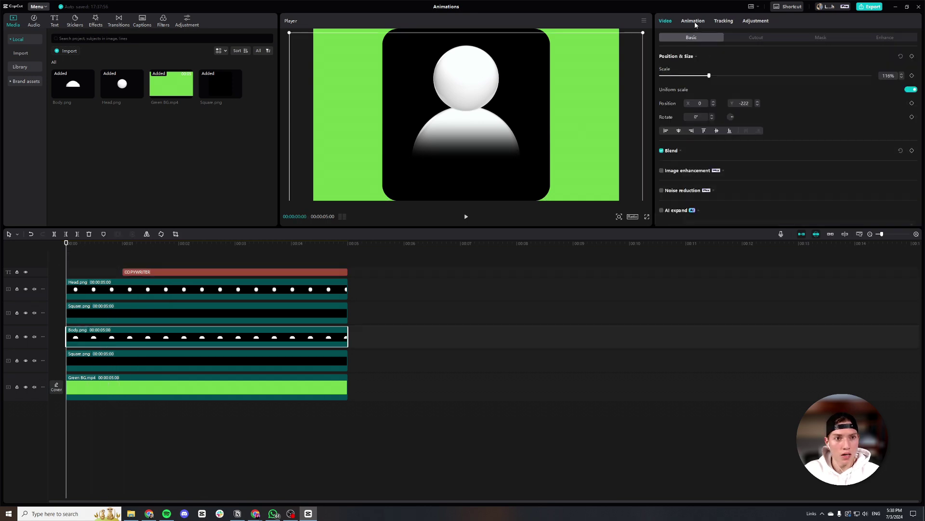
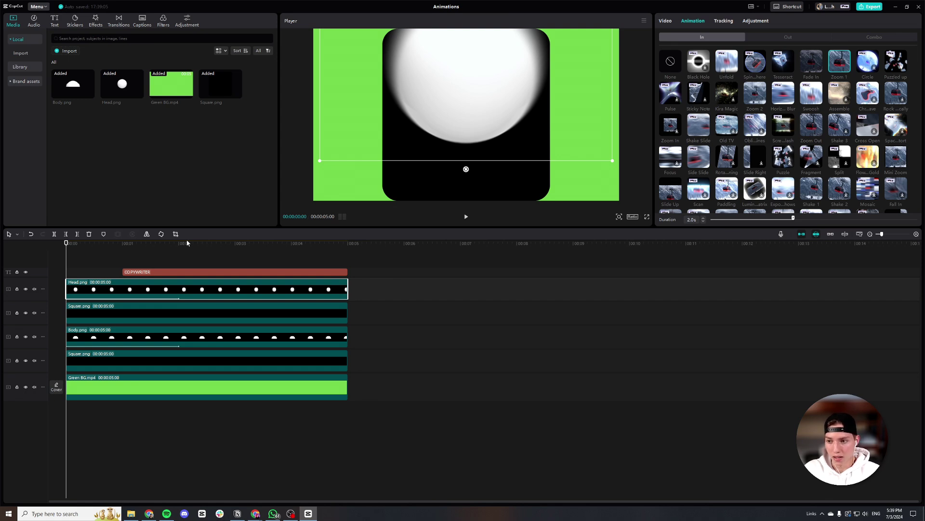
- Keyframe the Head.png clip's opacity from 0% at 00:00 to 100% at 00:01
left_click(666, 22)
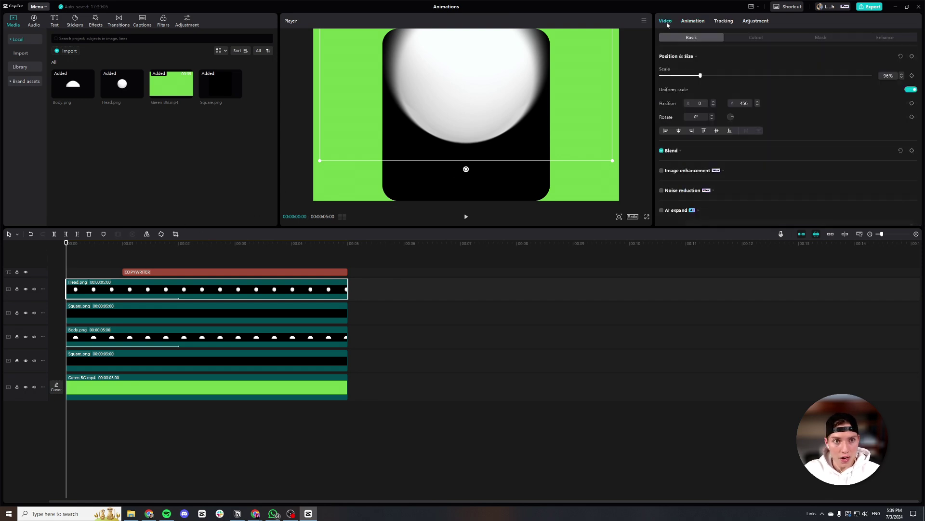
left_click(674, 153)
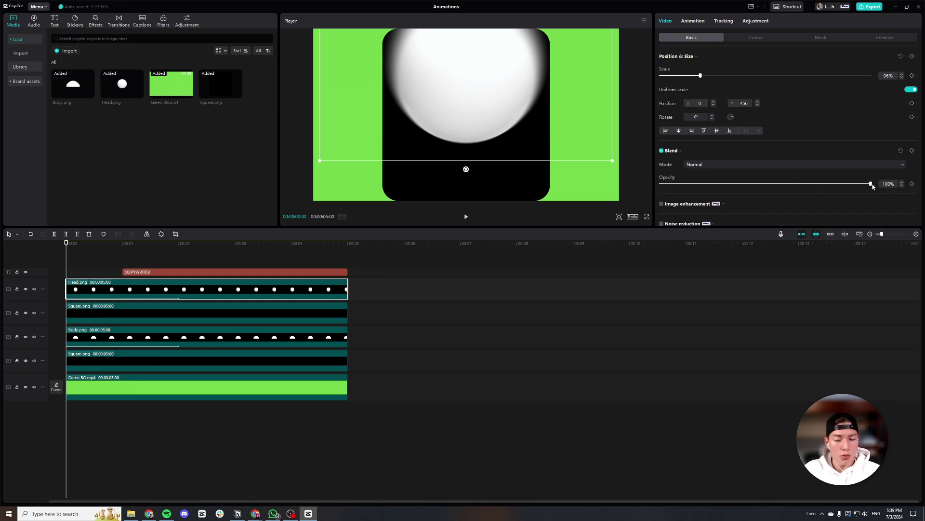
left_click_drag(871, 185, 661, 184)
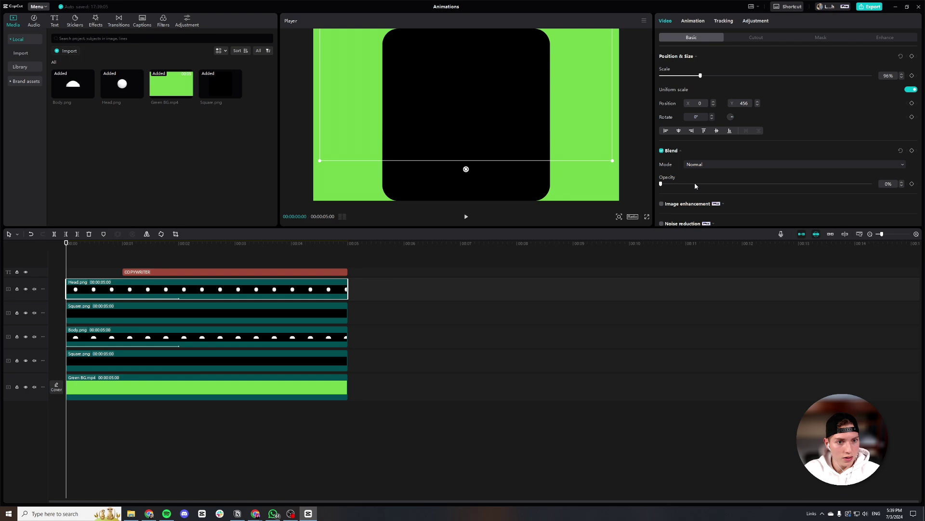
left_click(914, 186)
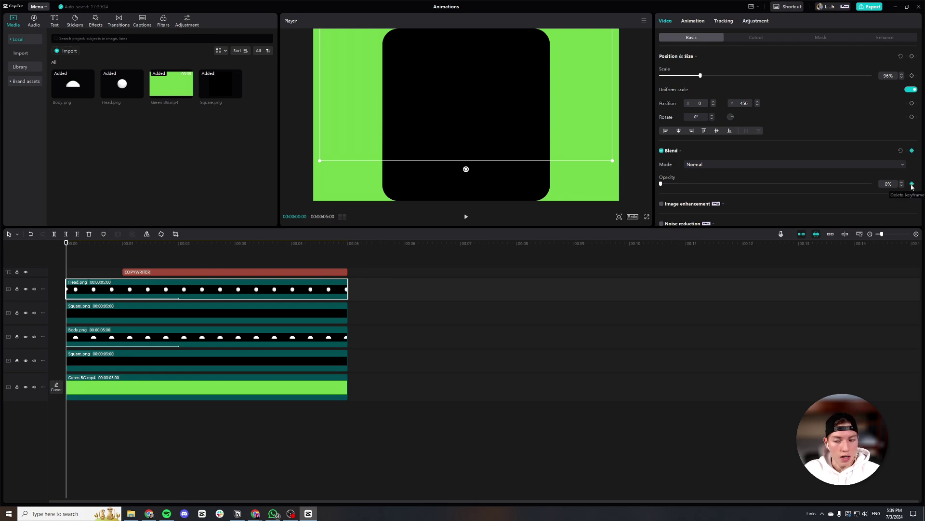
left_click_drag(68, 249, 124, 250)
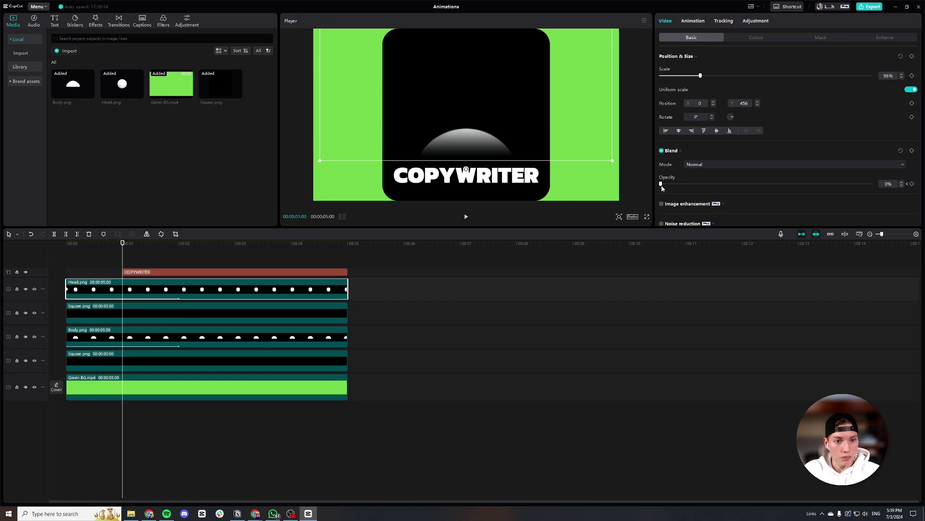
left_click_drag(662, 185, 897, 184)
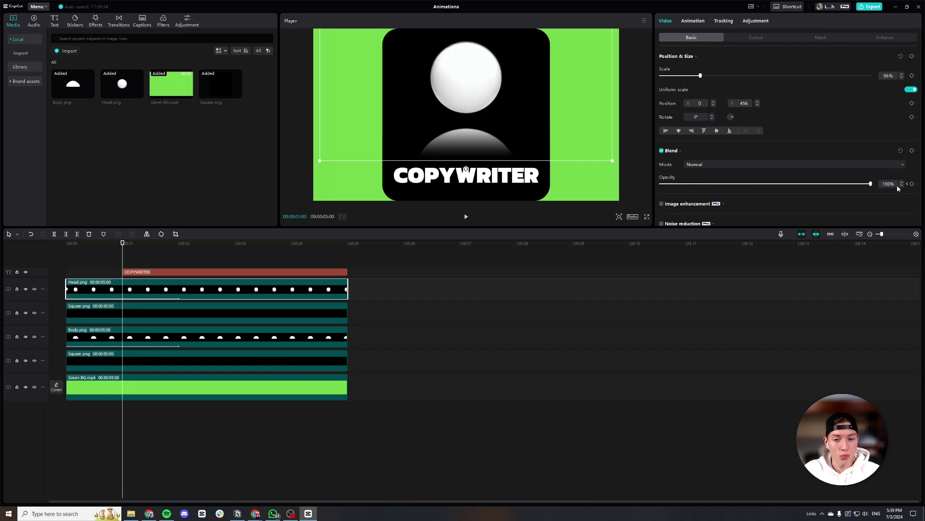
- Preview the animation from the start in full screen to check the head's fade-in
left_click_drag(123, 253, 56, 263)
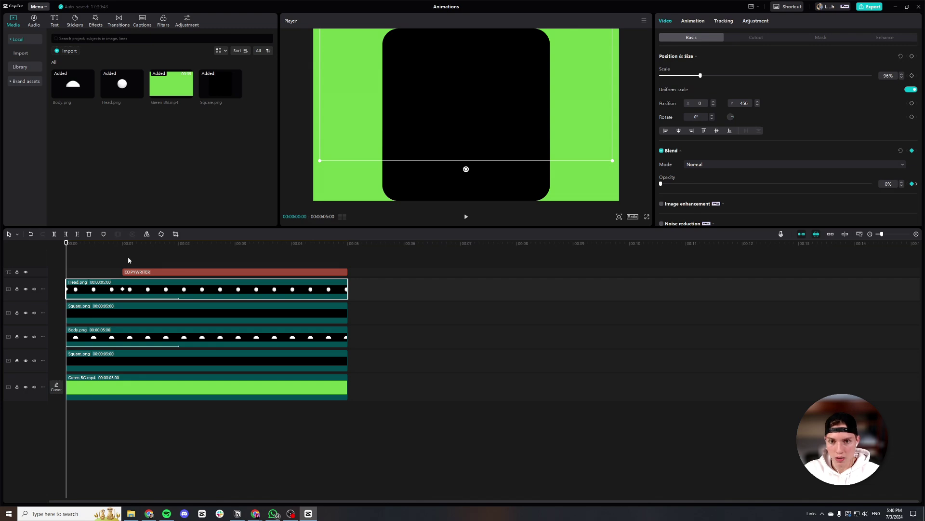
key("ctrl+shift+f")
key("space")
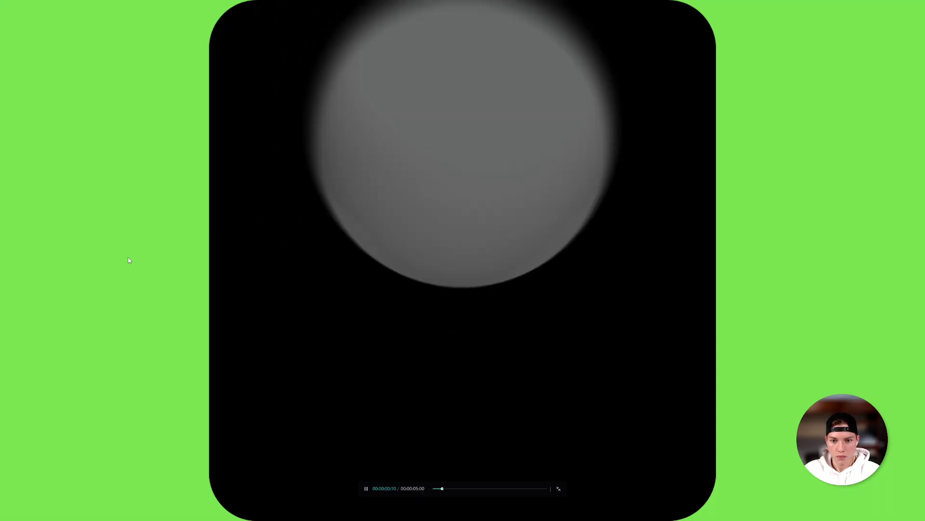
key("space")
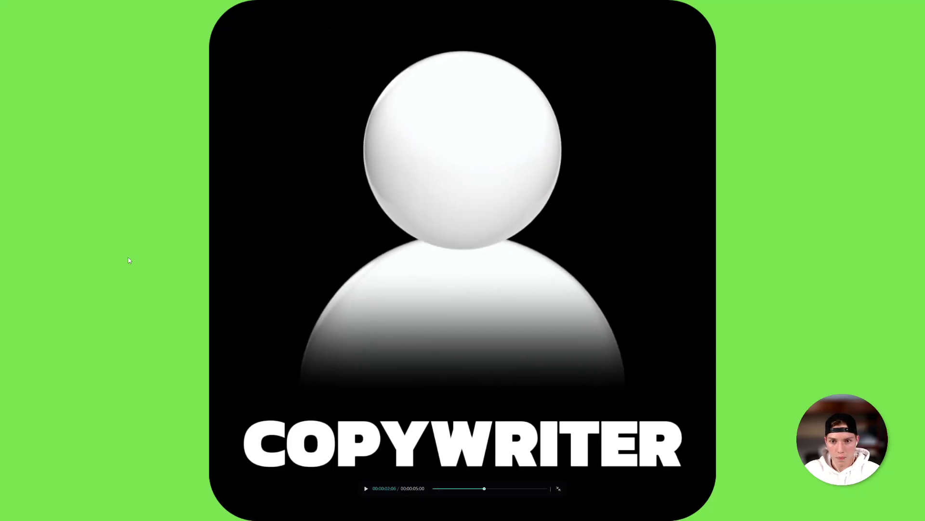
key("Escape")
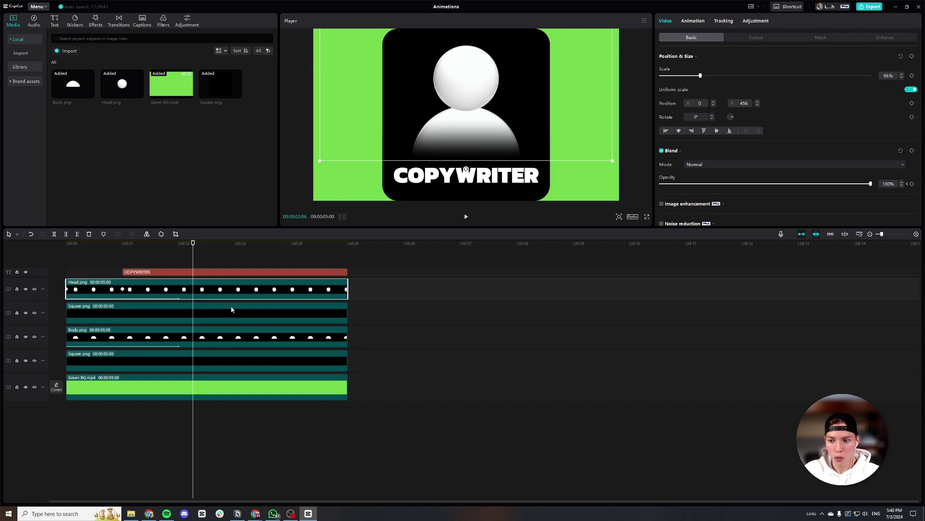
- Apply the blur-style "Out" preset as the COPYWRITER text's In animation and set its duration to 1.0 s
left_click(202, 273)
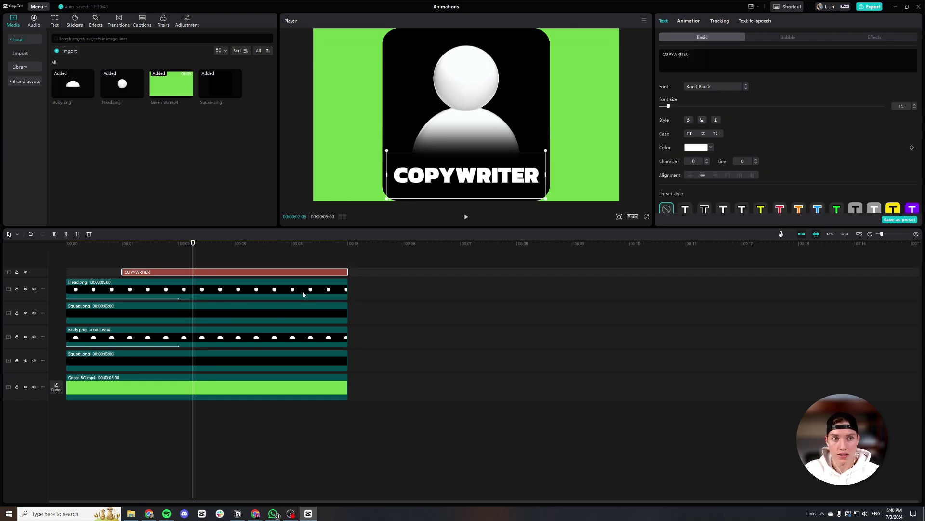
left_click(689, 21)
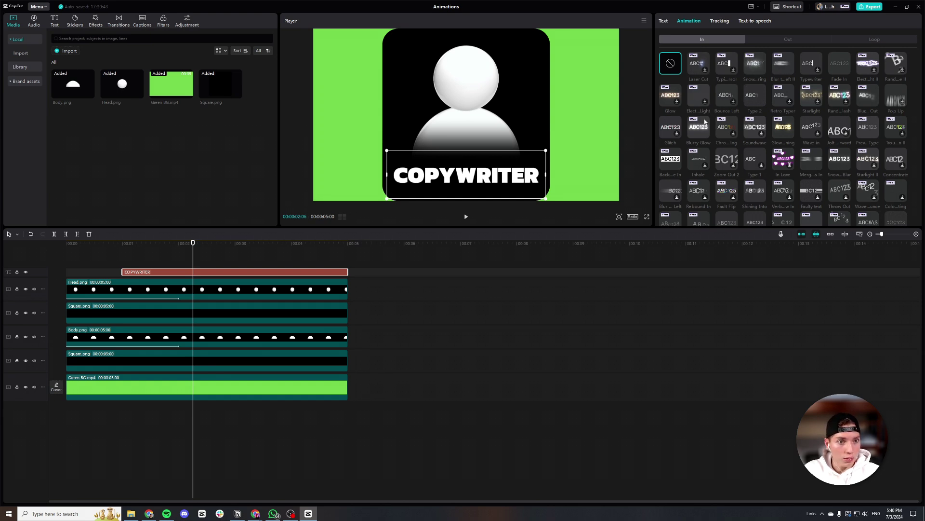
left_click(867, 99)
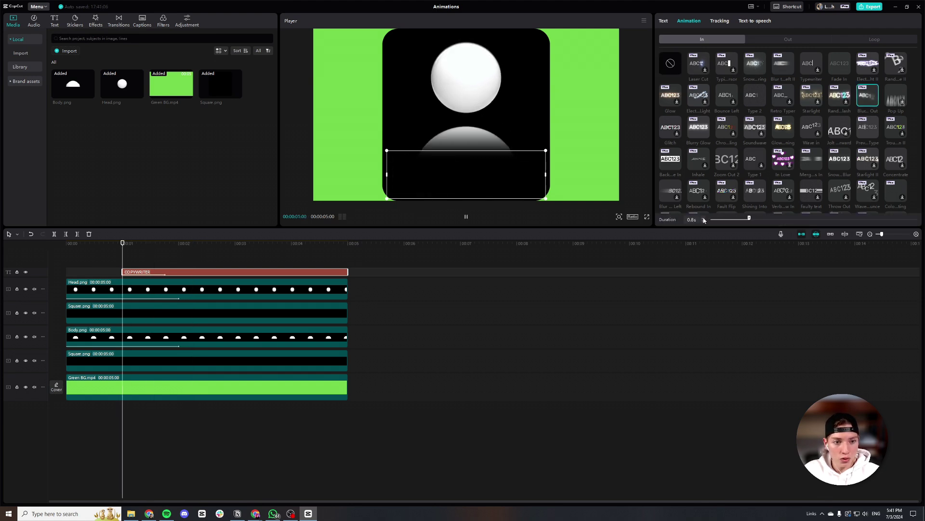
scroll(704, 219, "up", 5)
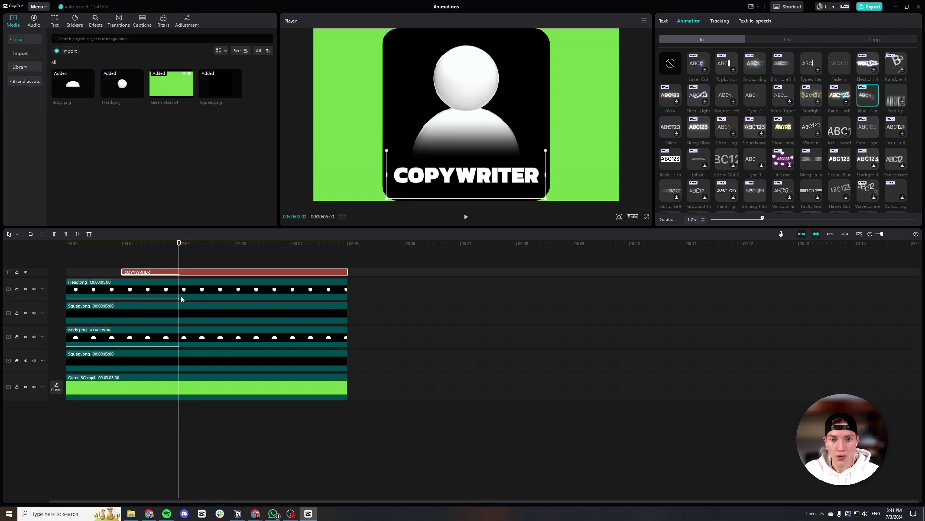
- Play the timeline from the start and scrub through it to check the COPYWRITER text's entrance
left_click_drag(178, 249, 51, 247)
key("space")
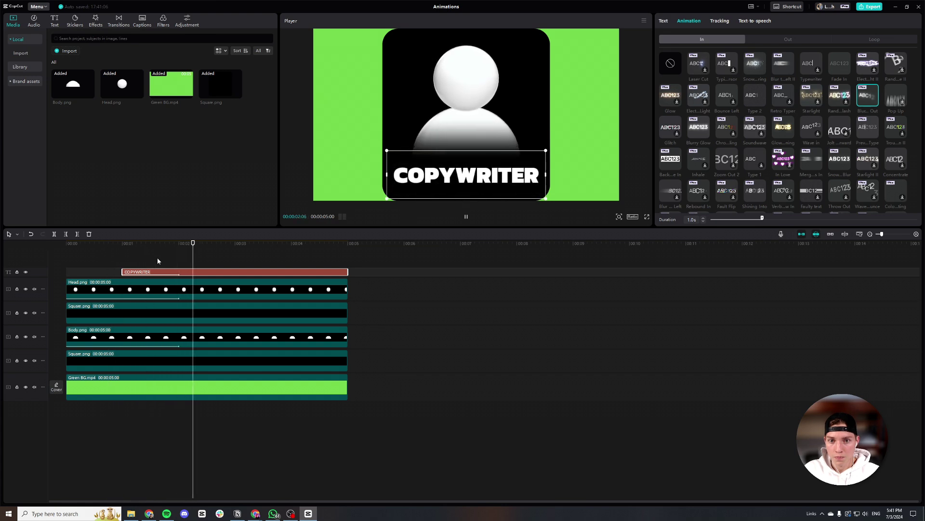
key("space")
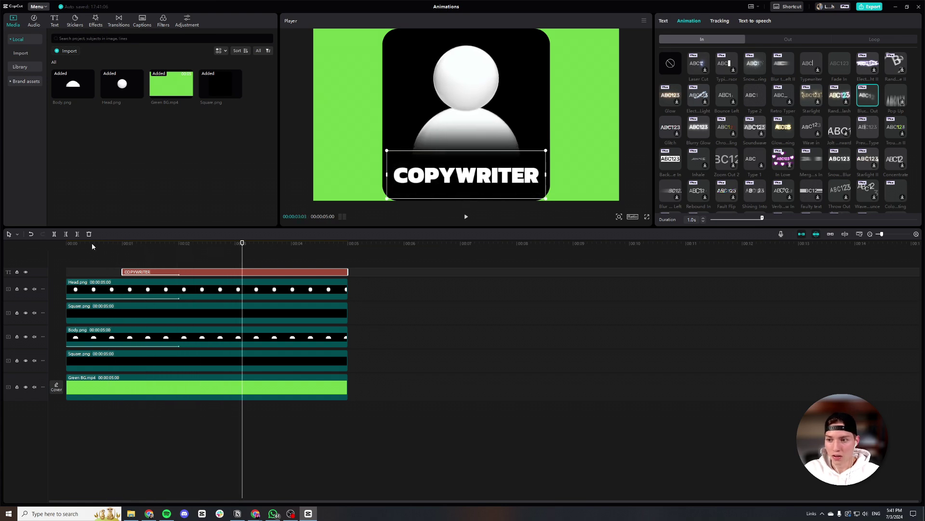
left_click_drag(92, 247, 209, 268)
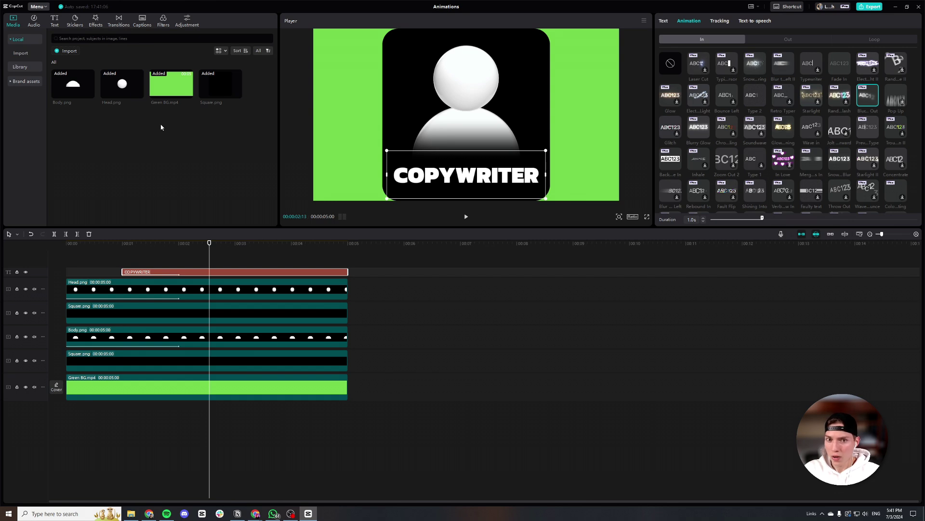
- Add the Play Pendulum effect to the Body.png clip with Twist 0, Strength 4 and Speed 80
left_click(96, 21)
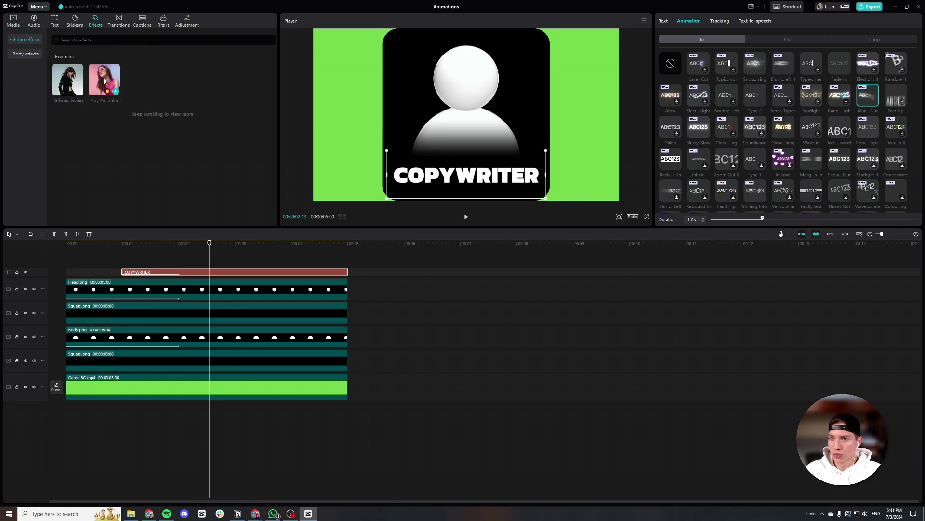
left_click_drag(111, 78, 179, 331)
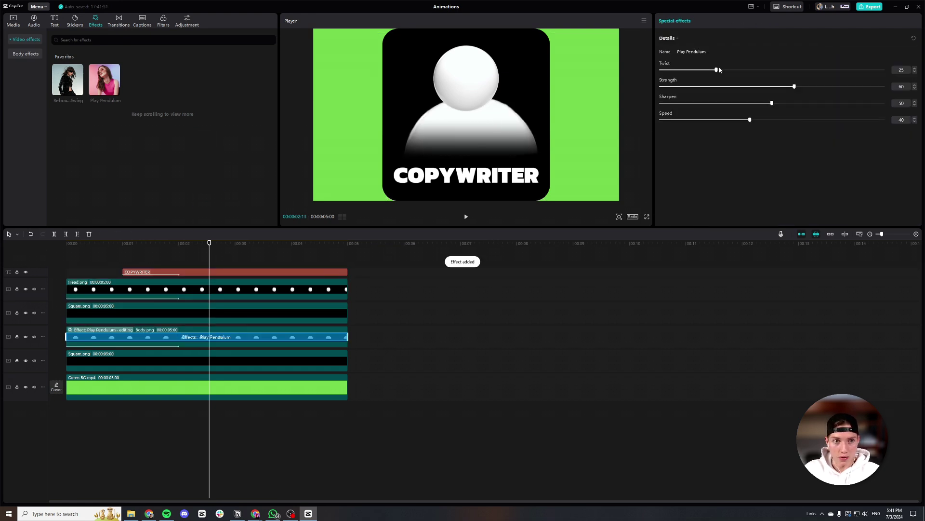
left_click_drag(717, 71, 661, 70)
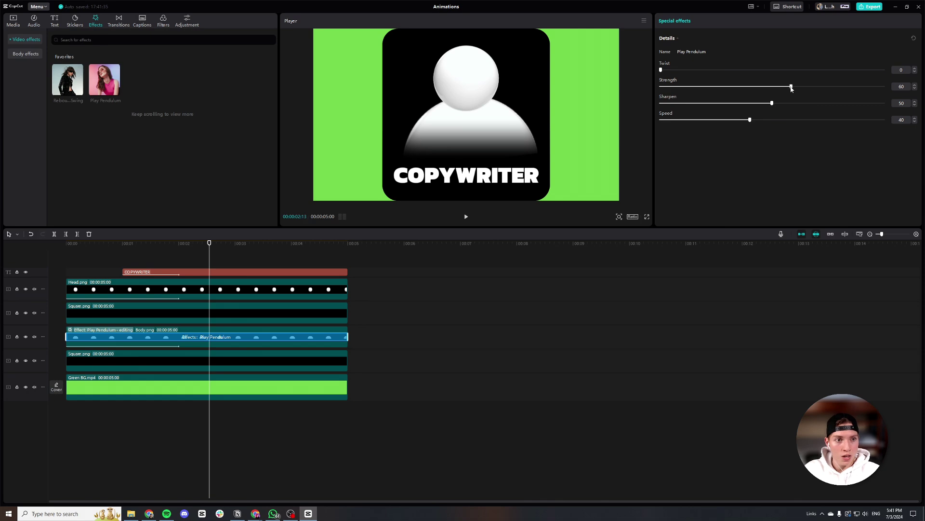
left_click_drag(793, 87, 669, 88)
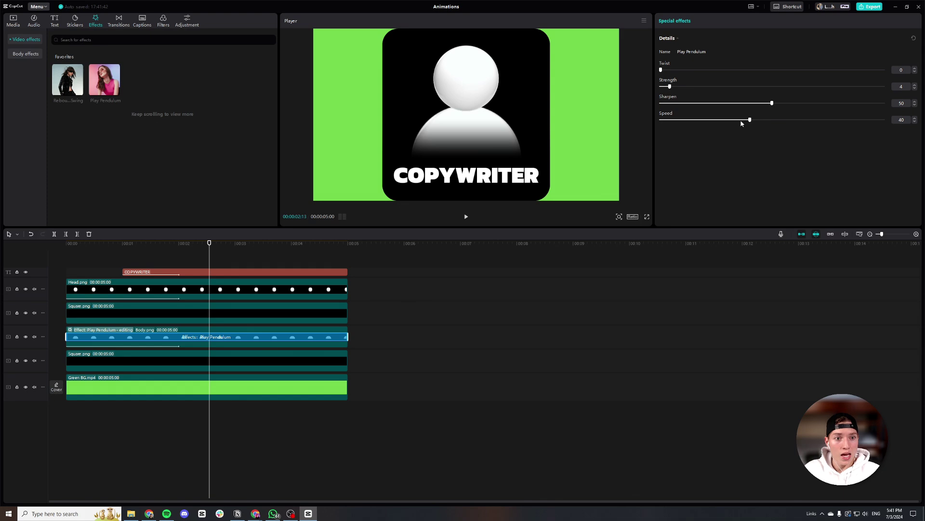
left_click_drag(756, 121, 839, 125)
- Add the Play Pendulum effect to the Head.png clip with Twist 0, Strength 6 and Speed 80
left_click_drag(104, 84, 152, 289)
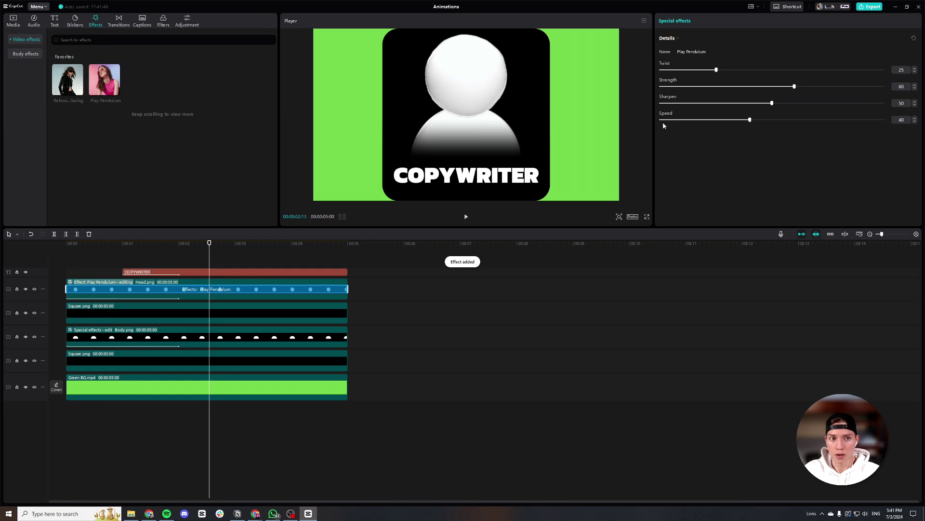
left_click_drag(722, 69, 660, 71)
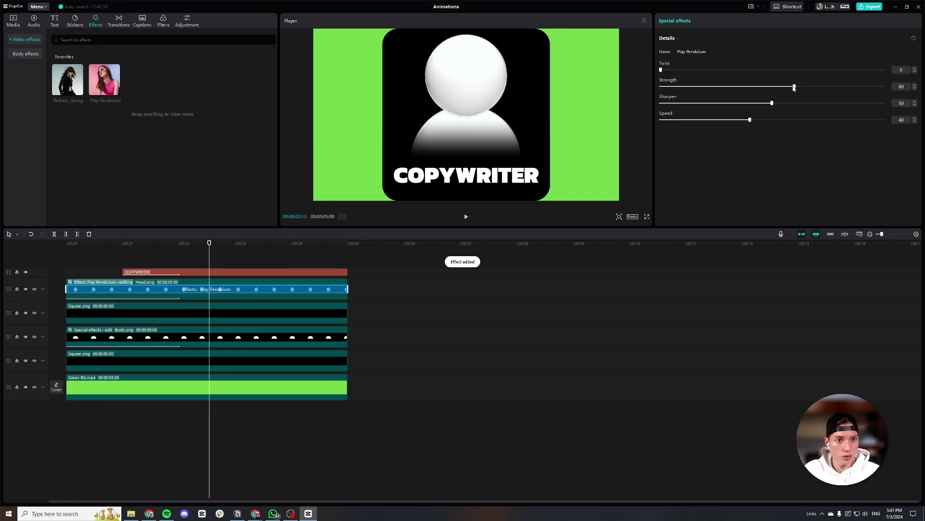
left_click_drag(794, 87, 674, 88)
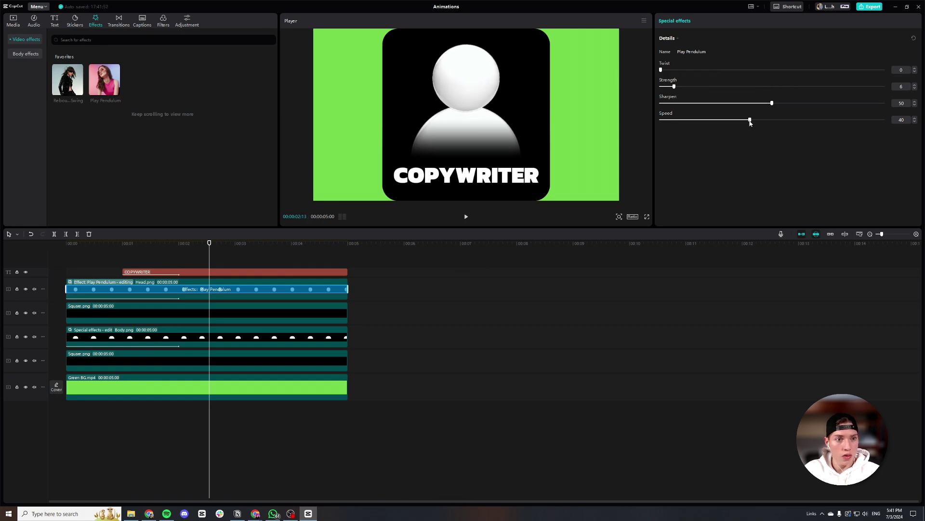
left_click_drag(750, 120, 850, 122)
- Preview the animation from the start in full screen to check the pendulum movement
left_click_drag(92, 265, 66, 254)
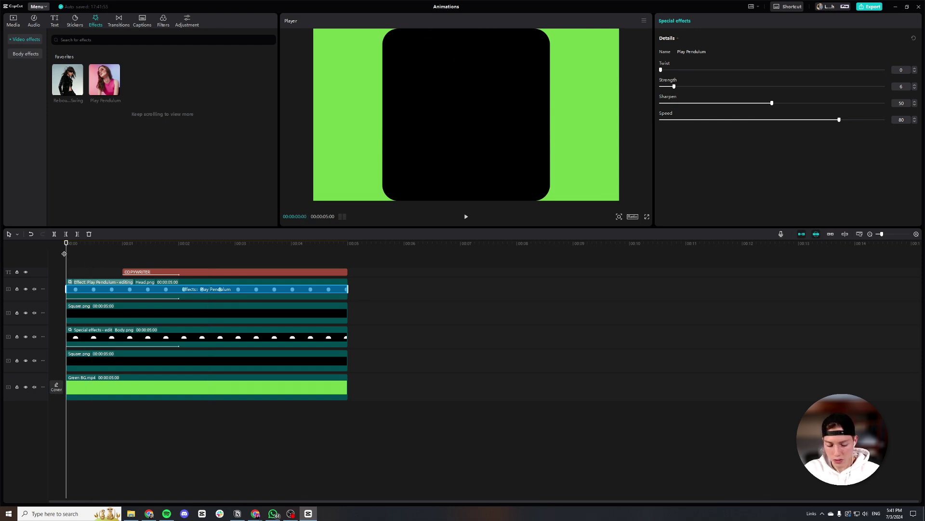
key("ctrl+shift+f")
key("space")
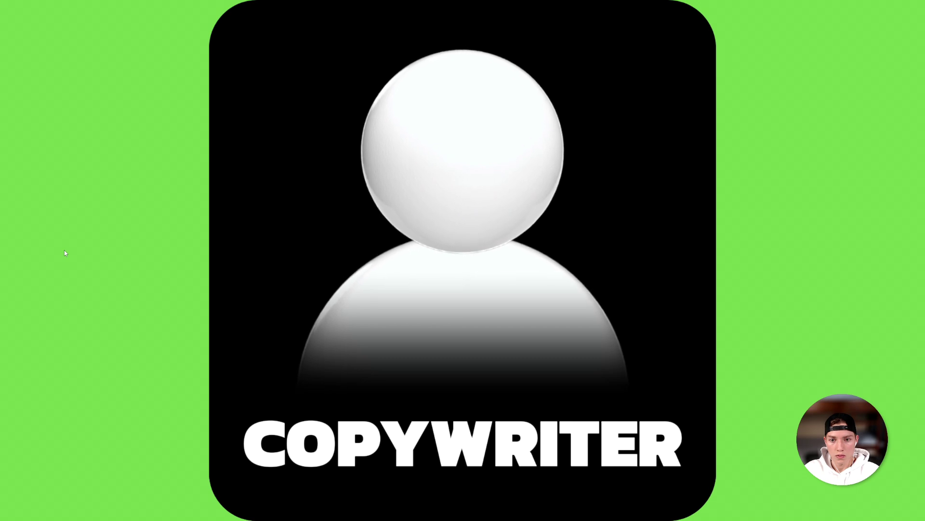
key("Escape")
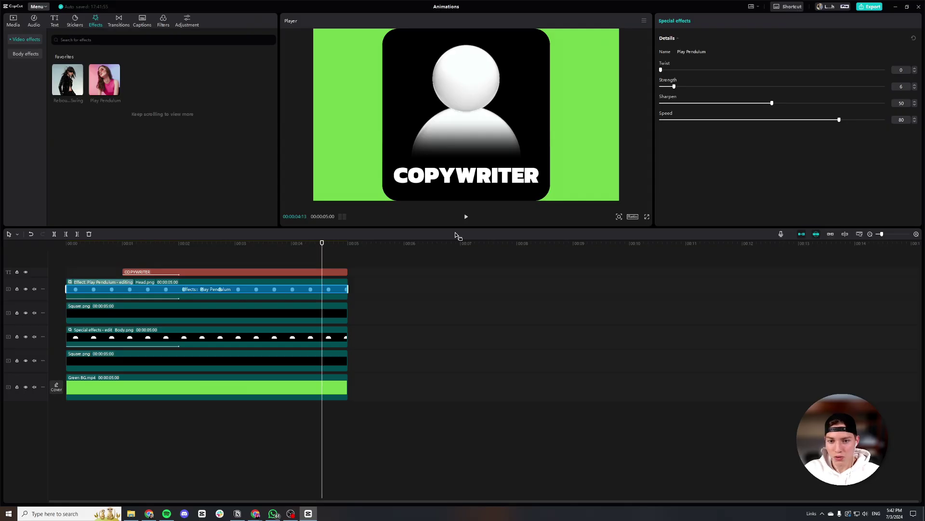
- Set the Play Pendulum effect's Strength to 8 on both the Head.png and Body.png clips
left_click(675, 86)
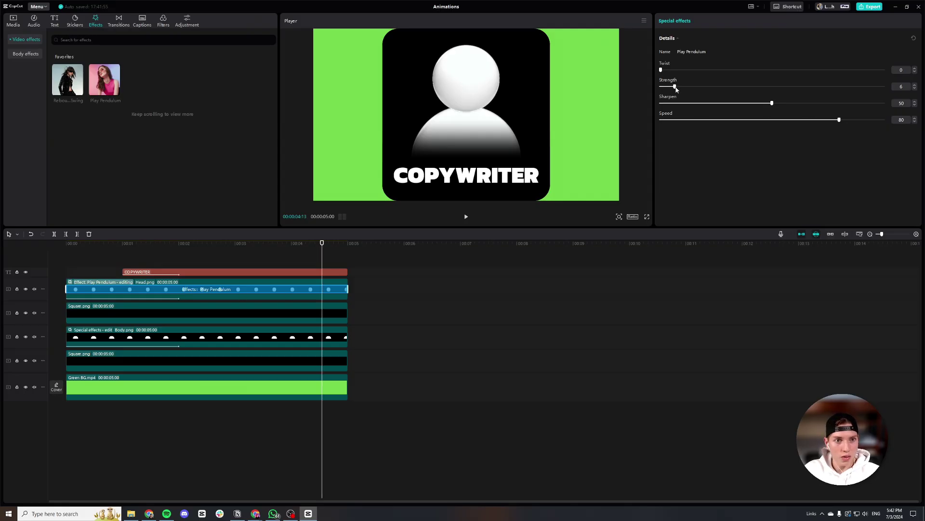
left_click(679, 87)
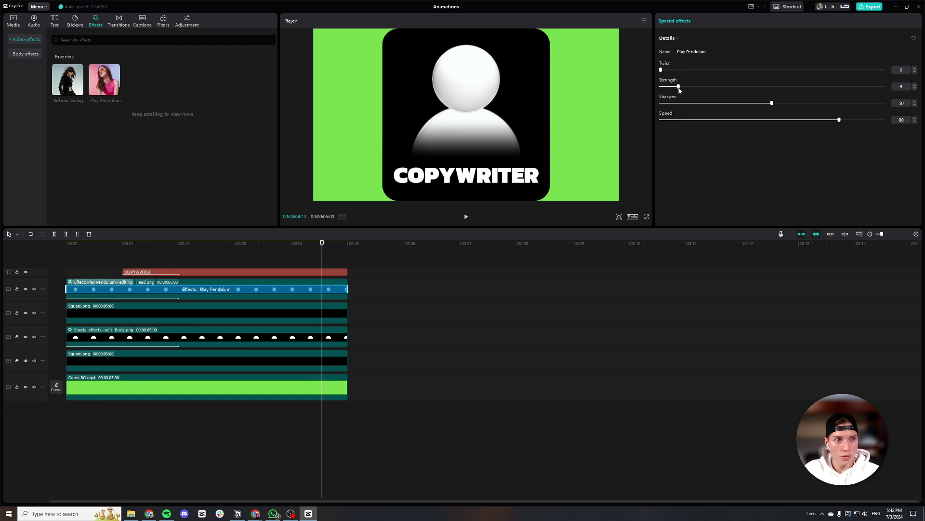
left_click(106, 333)
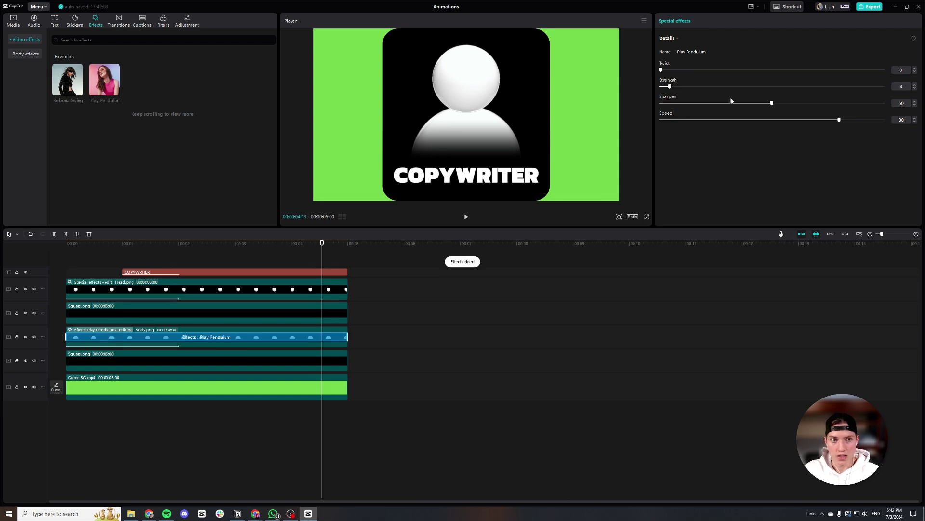
left_click_drag(670, 88, 679, 87)
- Play the timeline from near its start and scrub through it to review the stronger pendulum movement
left_click(116, 247)
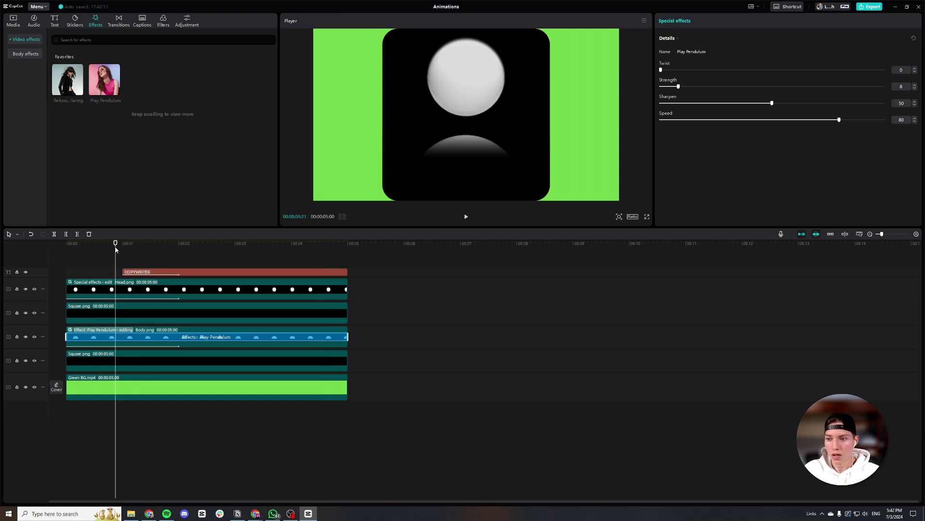
left_click_drag(115, 249, 74, 247)
key("space")
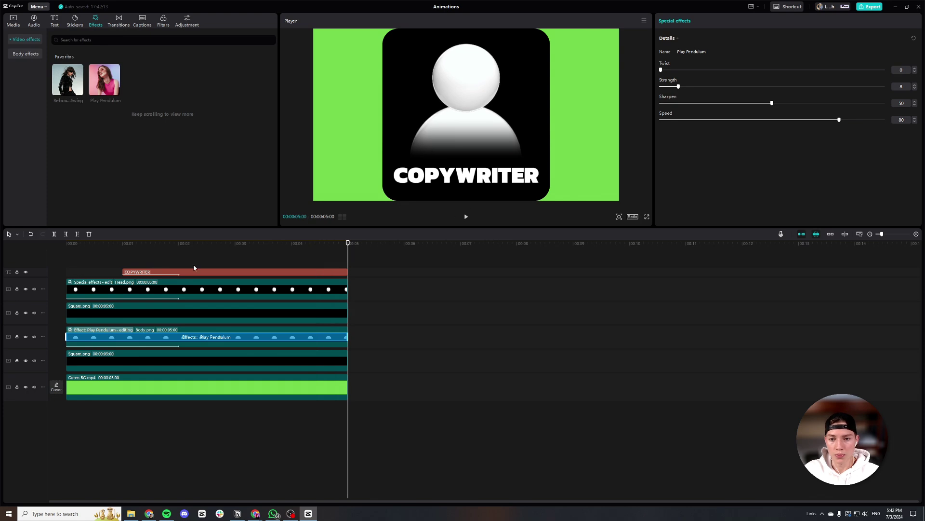
left_click_drag(111, 248, 219, 274)
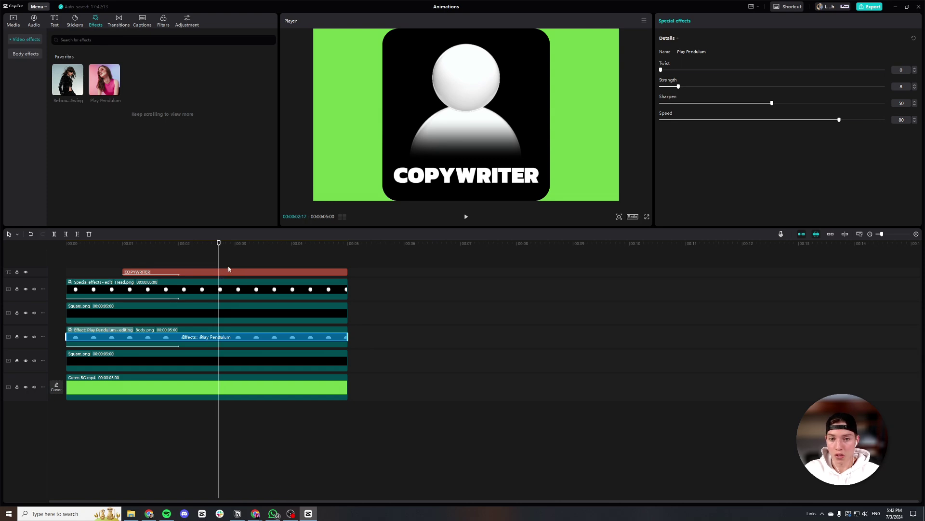
mouse_move(219, 250)
left_mouse_down()
mouse_move(93, 254)
mouse_move(223, 261)
left_mouse_up()
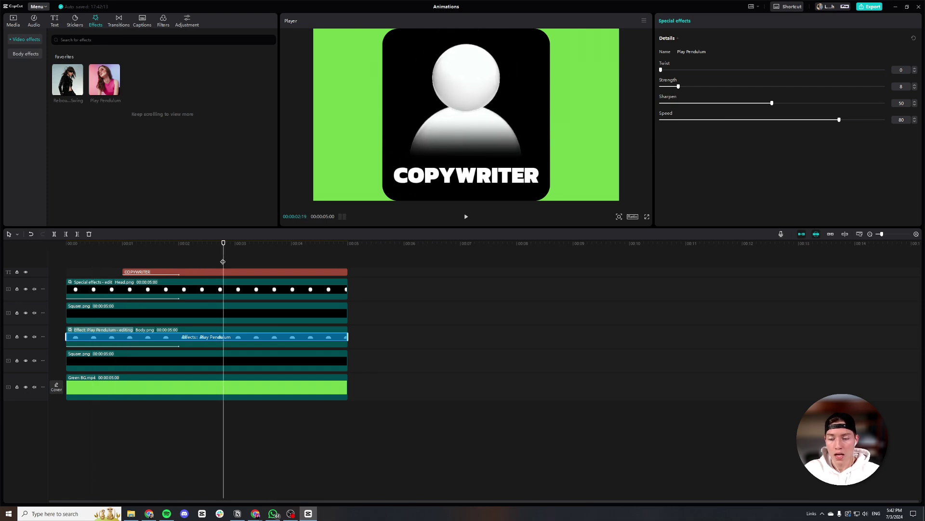
- Export the video with the title Animation 1
left_click(865, 8)
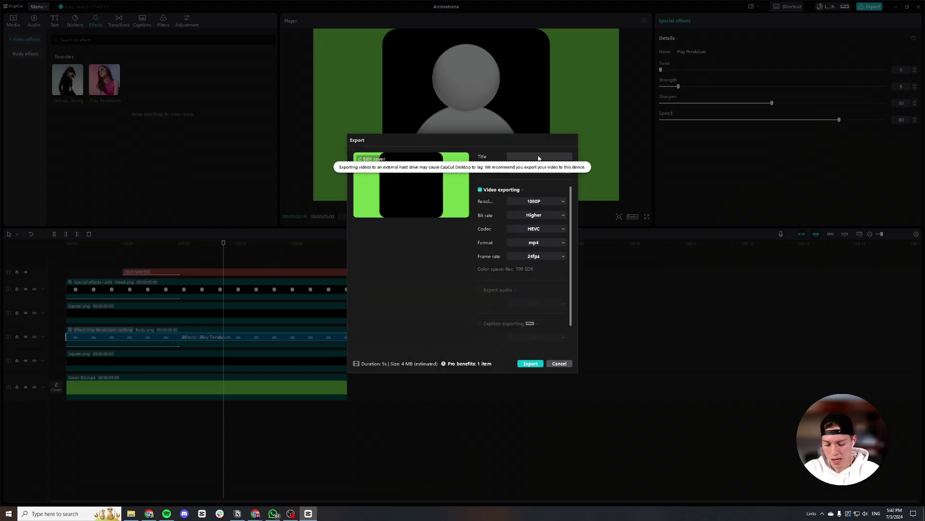
type("mation 1")
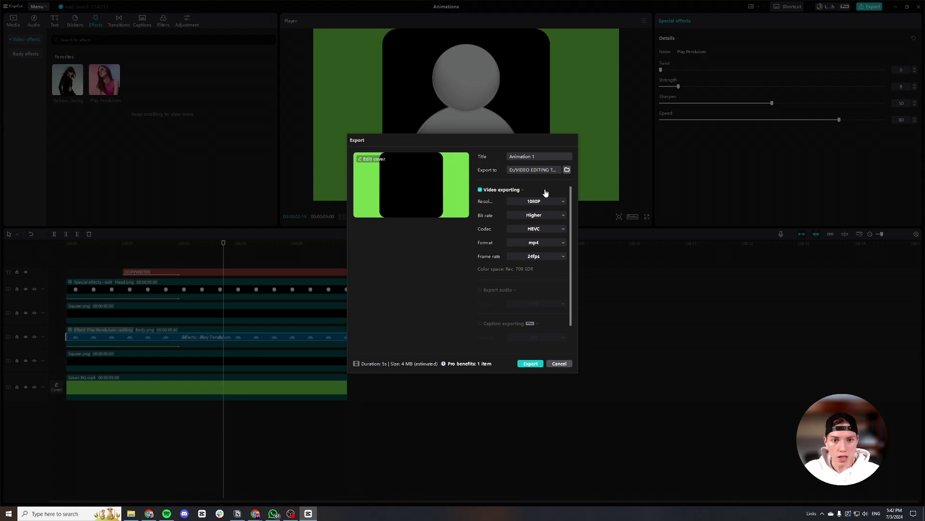
left_click(527, 366)
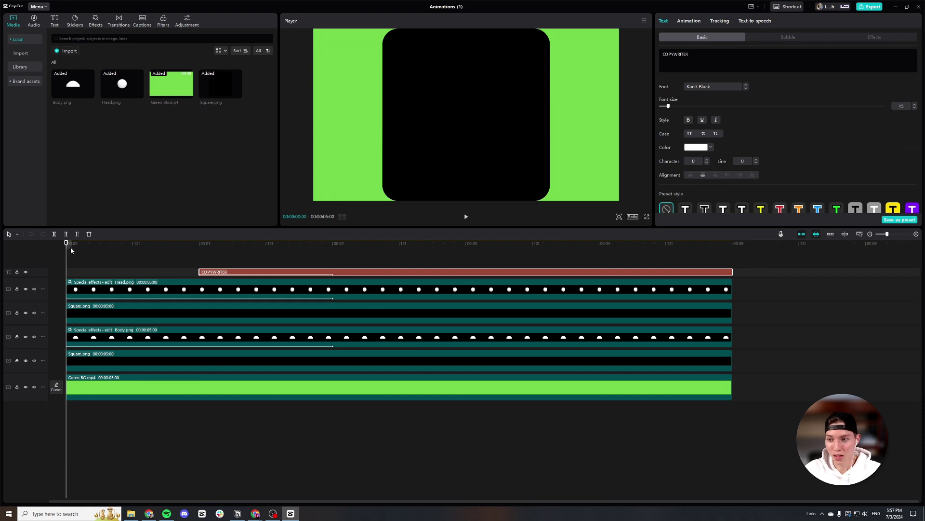
- Replace the COPYWRITER title text with DESIGNER in the Animations (1) project
left_click_drag(71, 250, 384, 268)
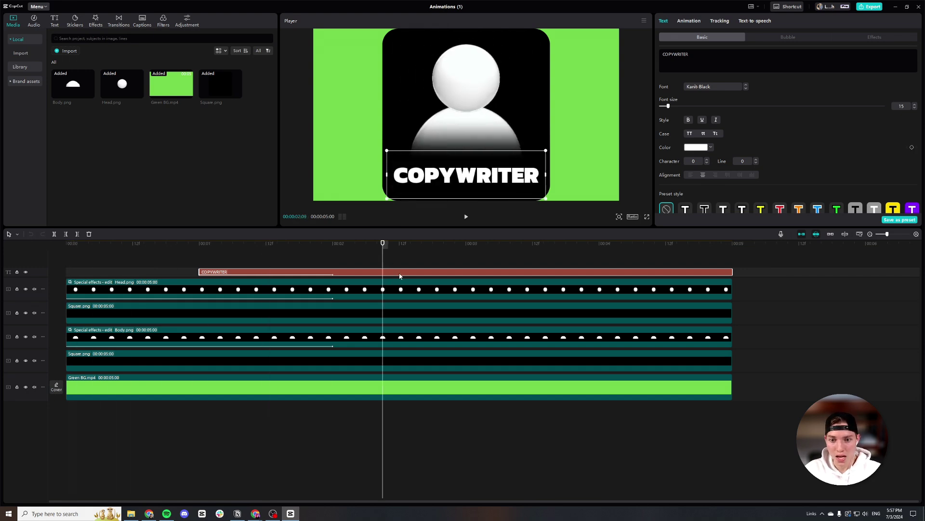
double_click(675, 54)
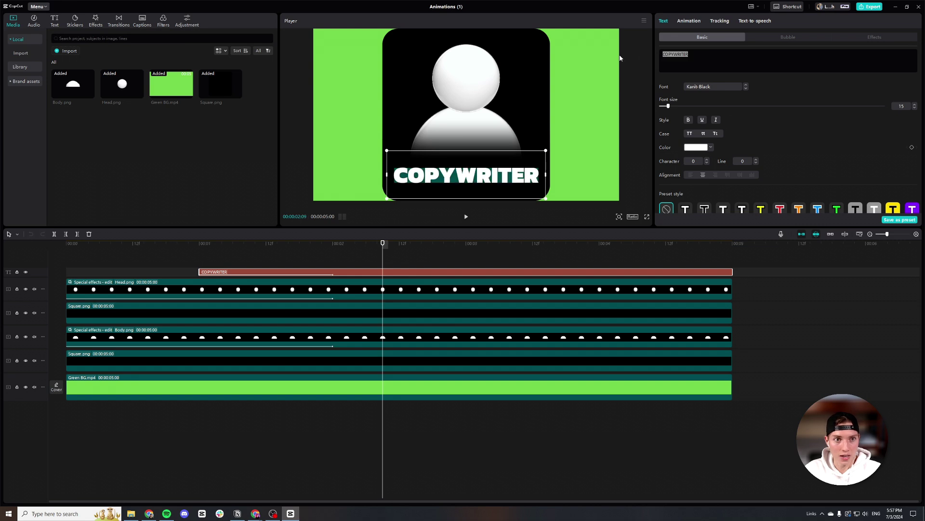
type("DESI")
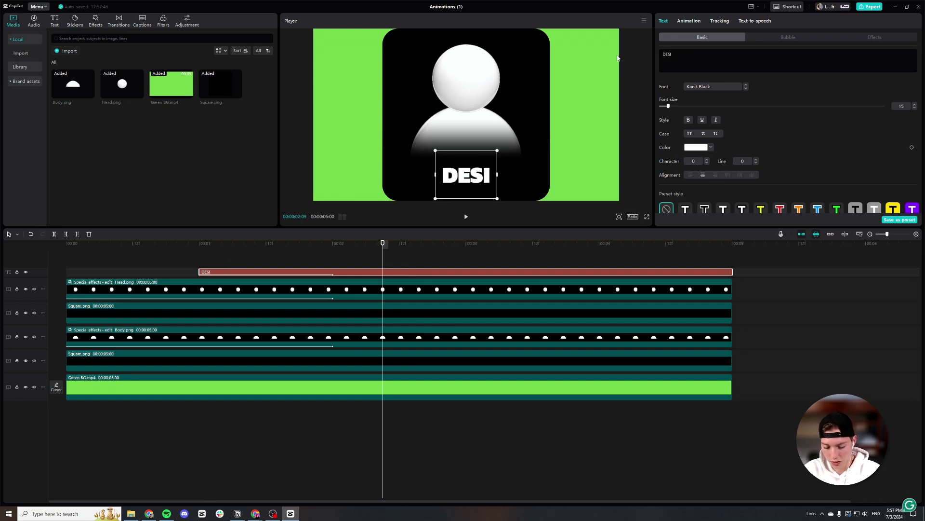
type("GNER")
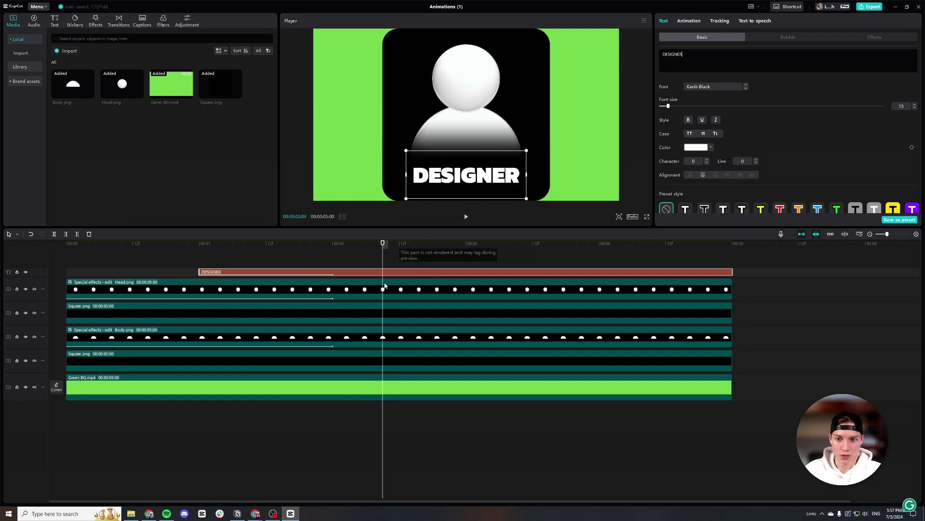
- Play the section where the DESIGNER title enters to check its animation
left_click_drag(201, 252, 172, 251)
key("space")
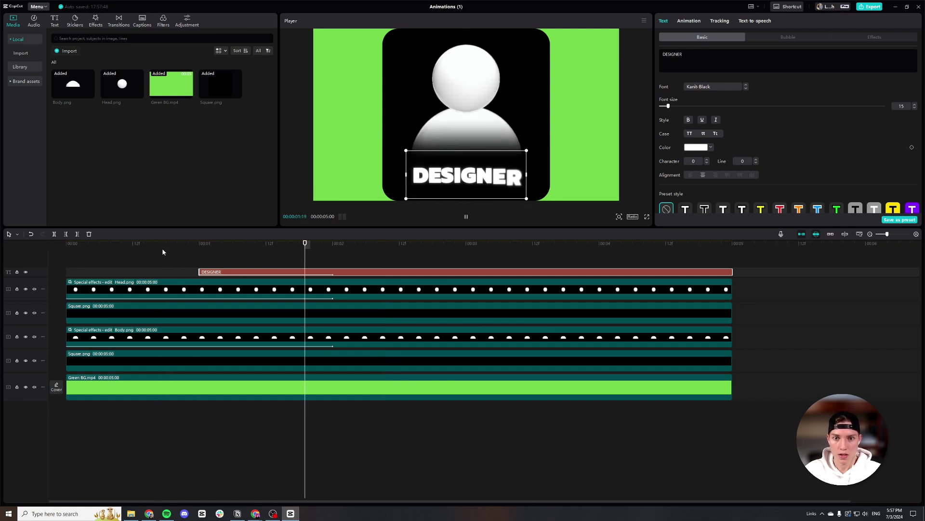
key("space")
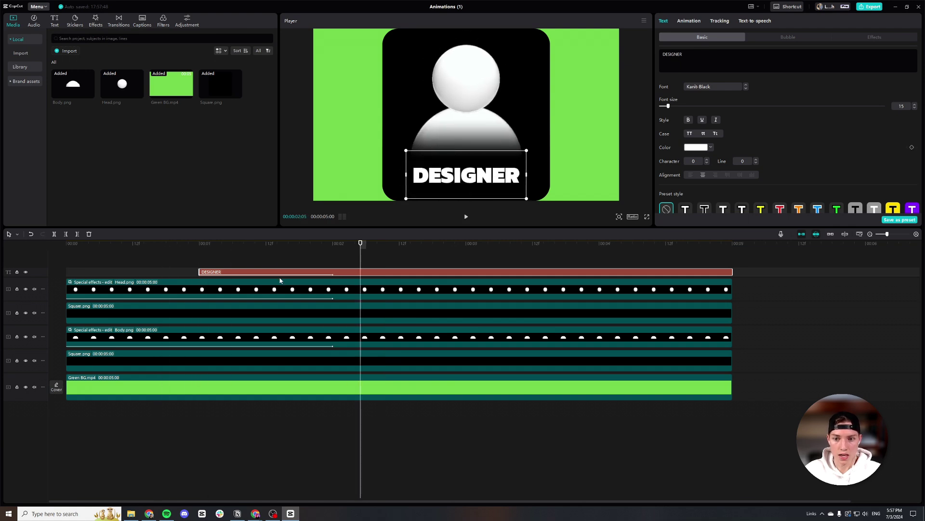
- Export the DESIGNER version with the title Animations 2
left_click(872, 7)
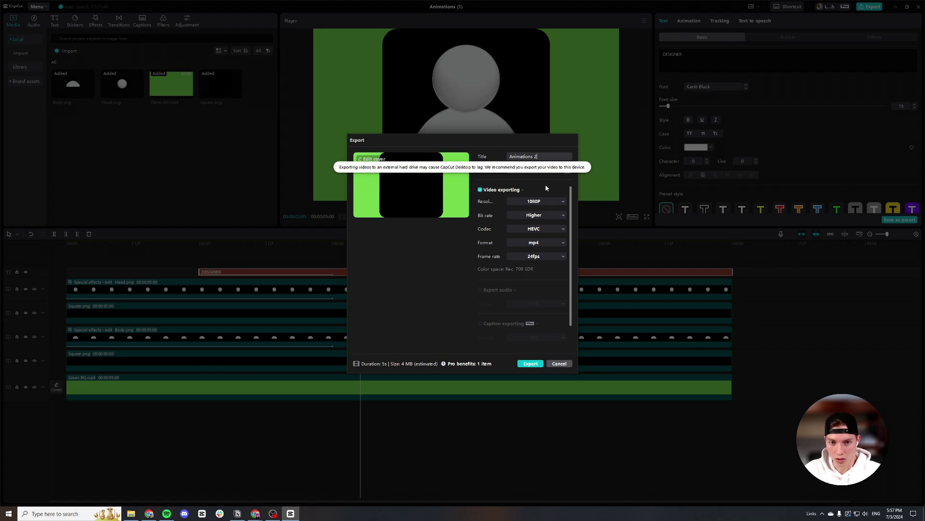
left_click(539, 365)
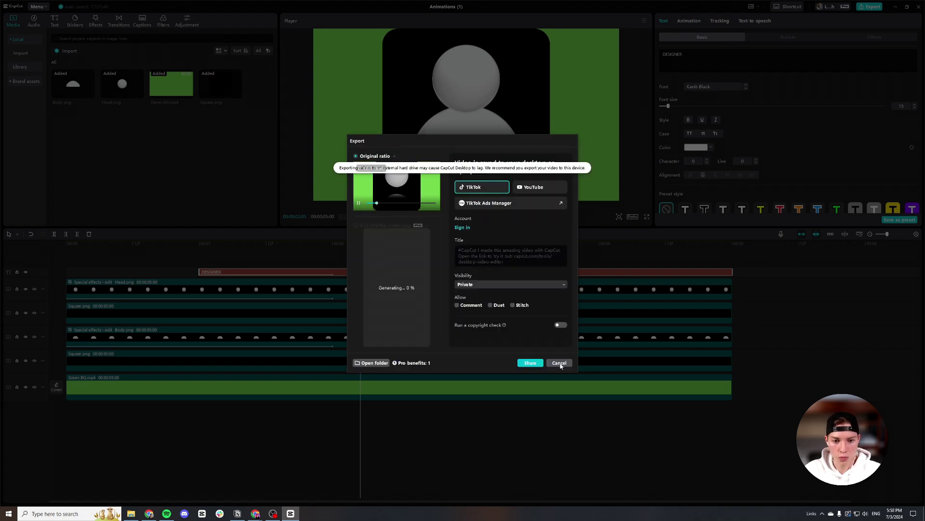
- Close the export dialog and replace the DESIGNER title text with VIDEO EDITOR
left_click(559, 362)
left_click_drag(693, 56, 642, 56)
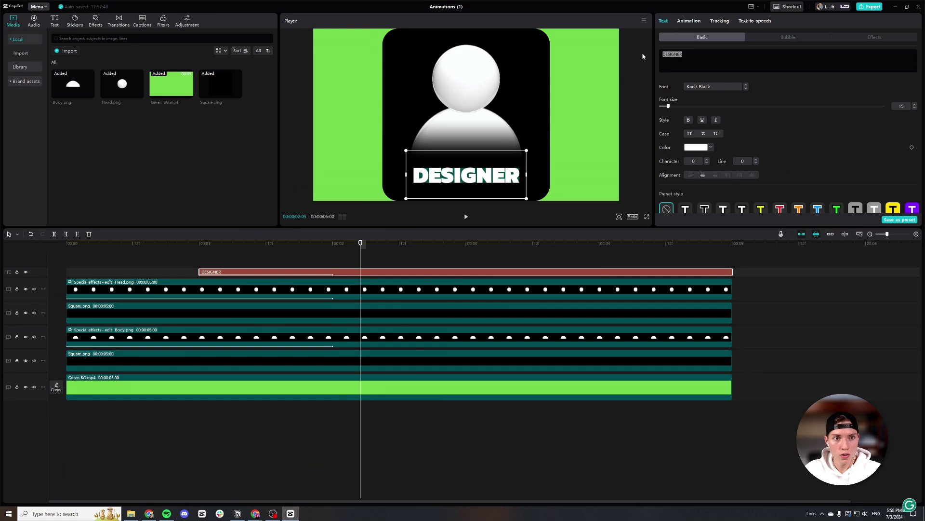
type("video")
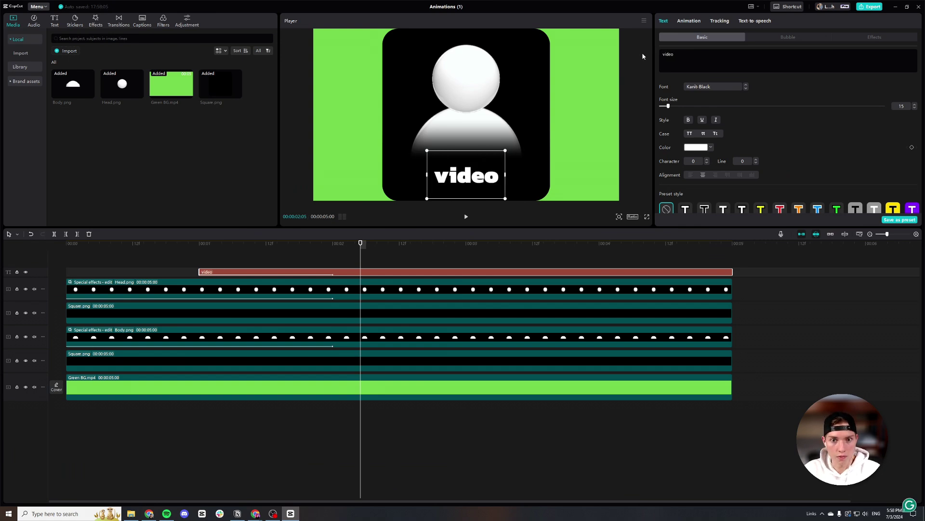
key("BackSpace")
key("BackSpace")
key("BackSpace")
key("BackSpace")
key("BackSpace")
type("V")
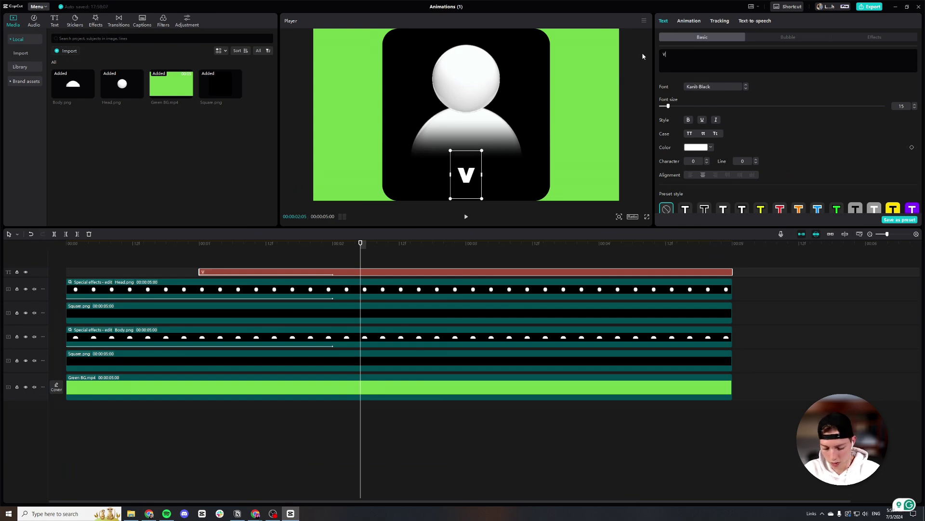
type("IDEO EDITOR")
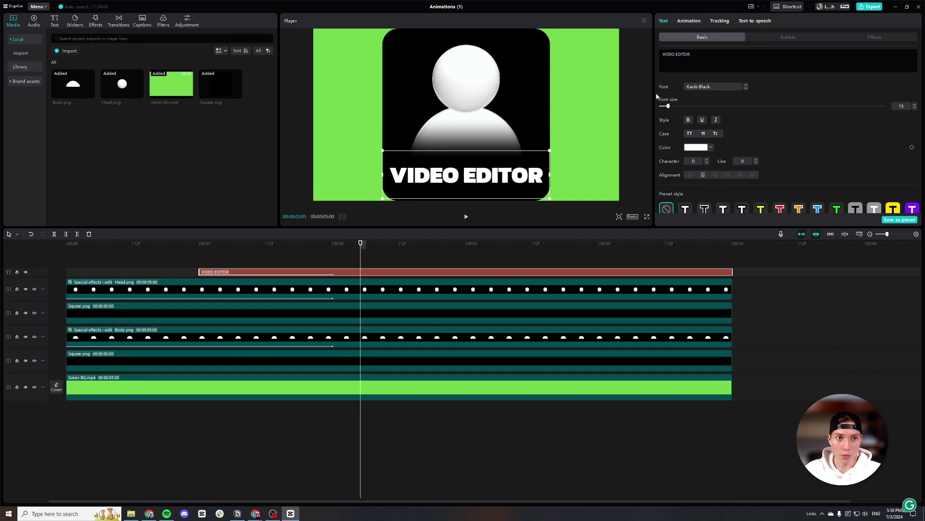
- Play the section where the VIDEO EDITOR title enters to check its animation
left_click(190, 254)
key("space")
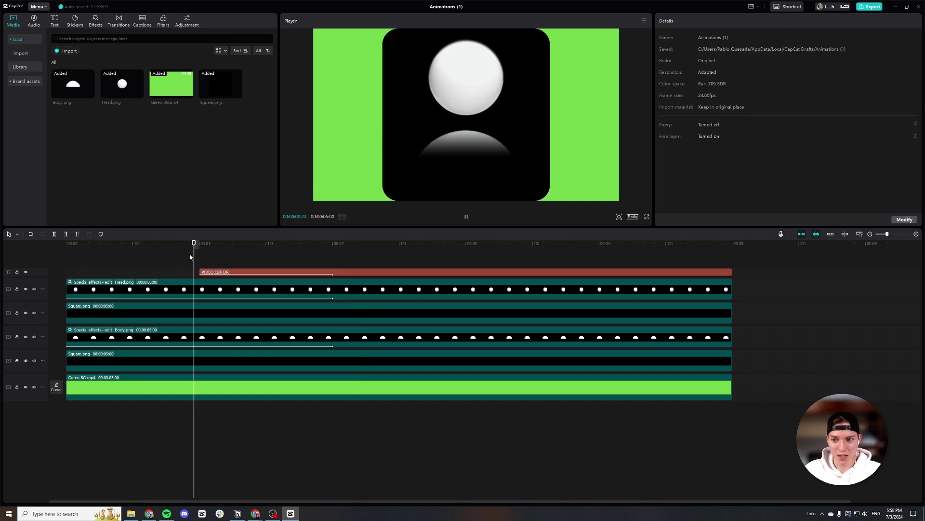
key("space")
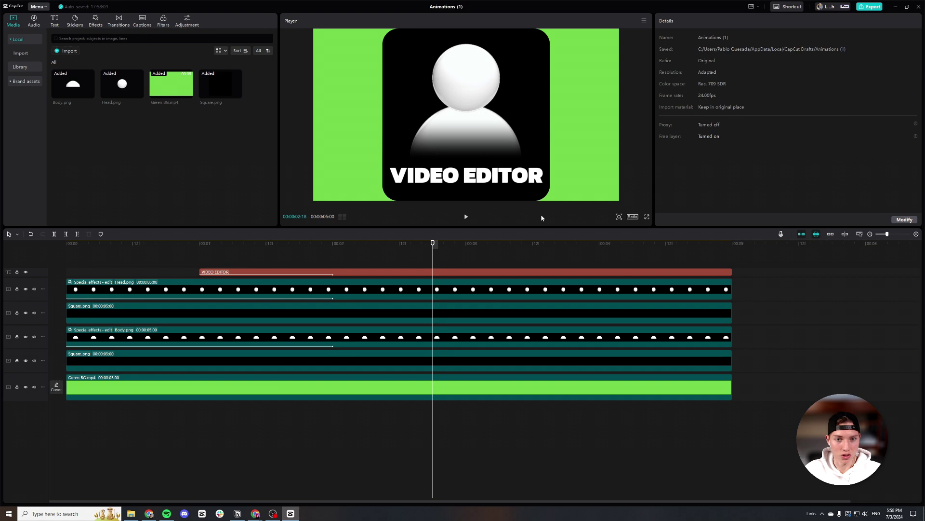
- Export the VIDEO EDITOR version with the title Animations 3 and close the export dialog
key("ctrl+e")
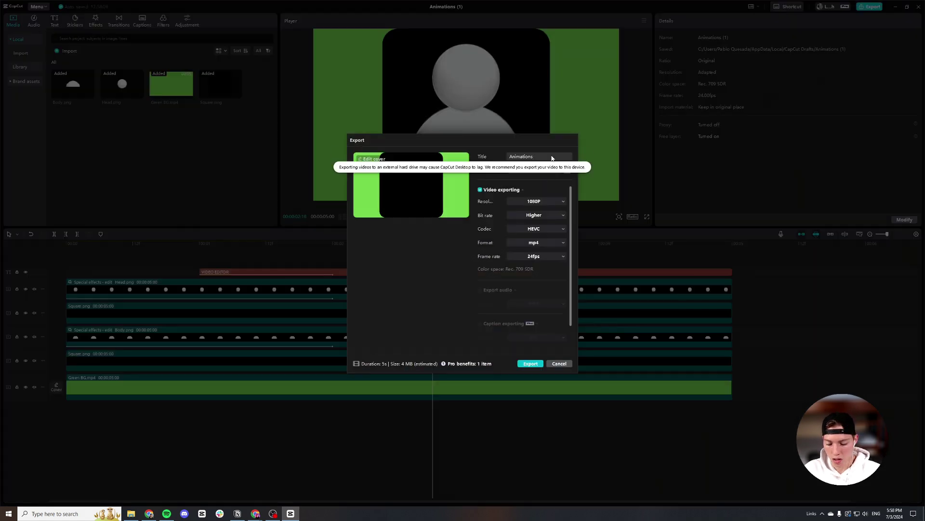
type("3")
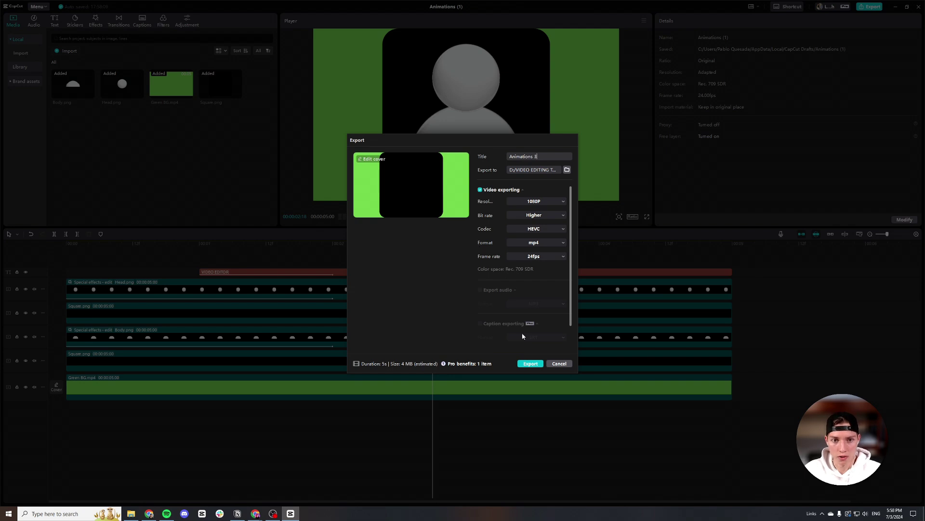
left_click(530, 363)
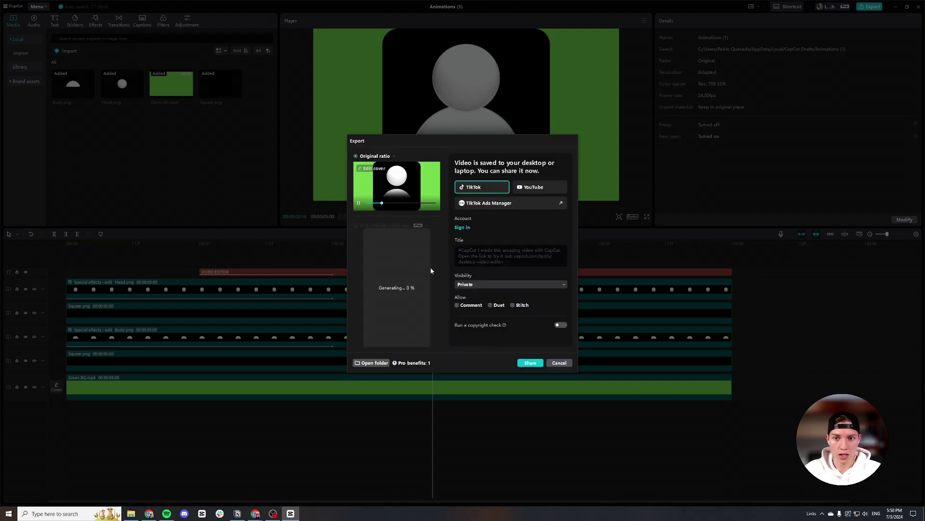
left_click(559, 363)
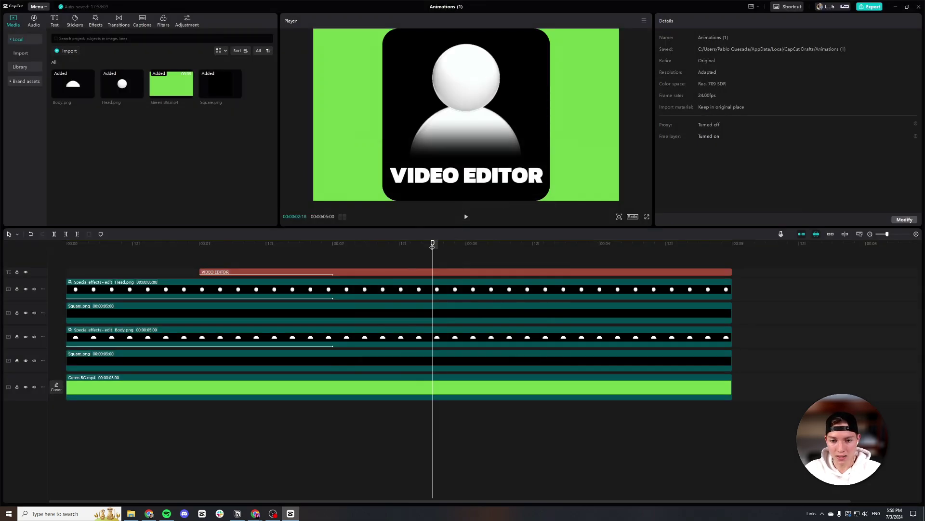
- Create a new empty project from the CapCut home window
left_click_drag(433, 245, 401, 250)
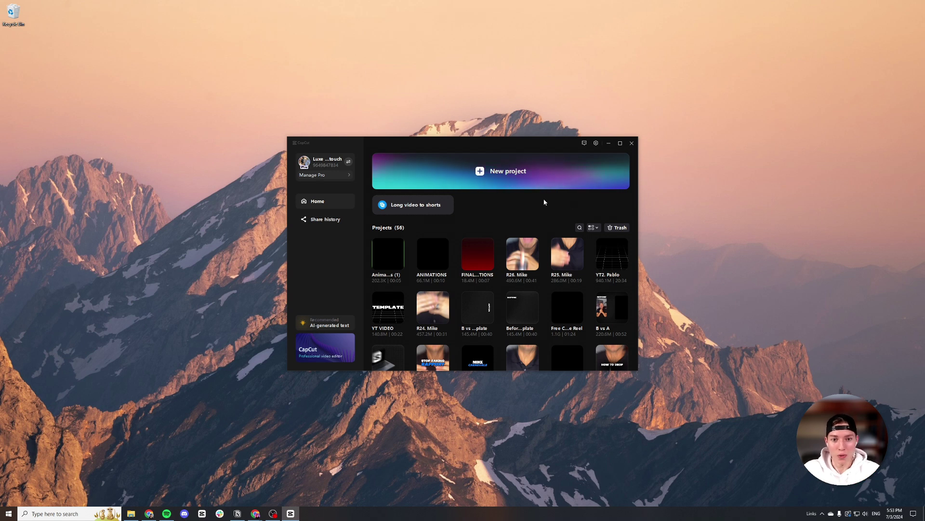
left_click(516, 180)
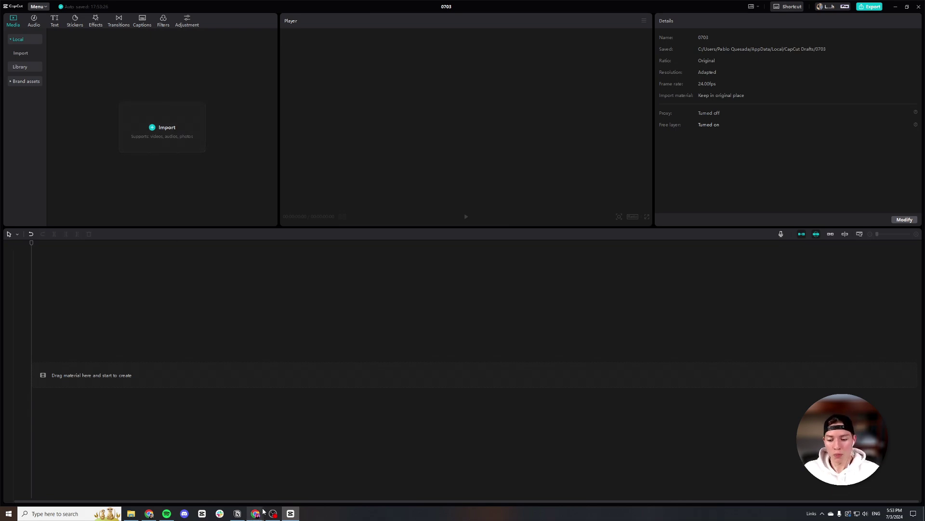
- Switch to the browser, review the Full Pack of Video Editing Assets page and its contents list, and return to CapCut
mouse_move(259, 515)
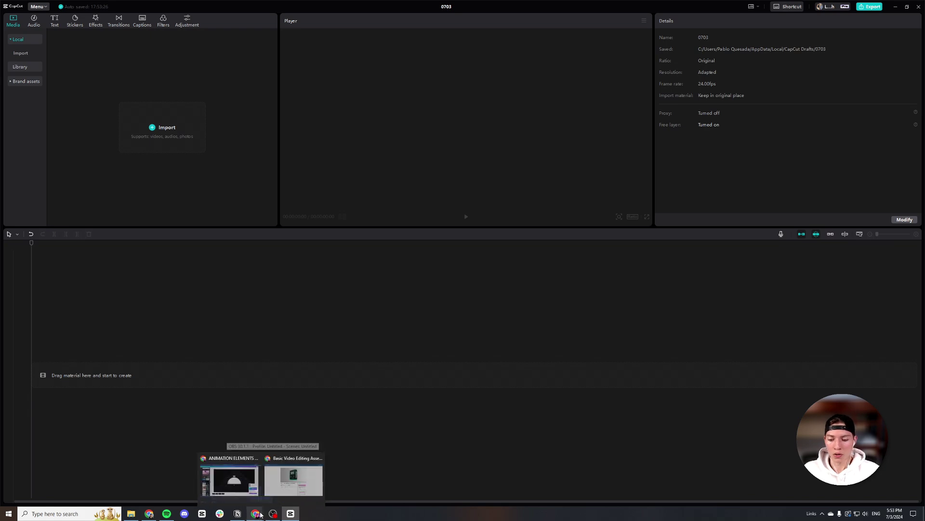
left_click(294, 482)
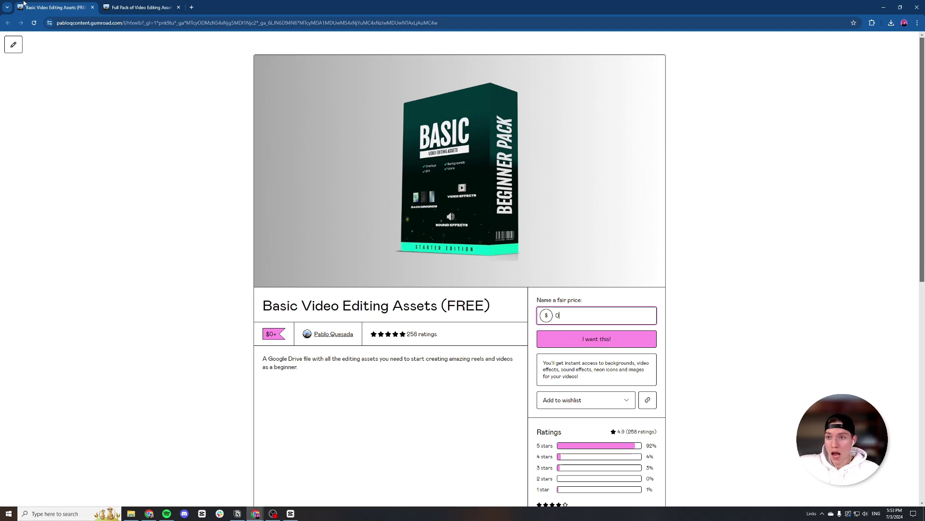
left_click(119, 2)
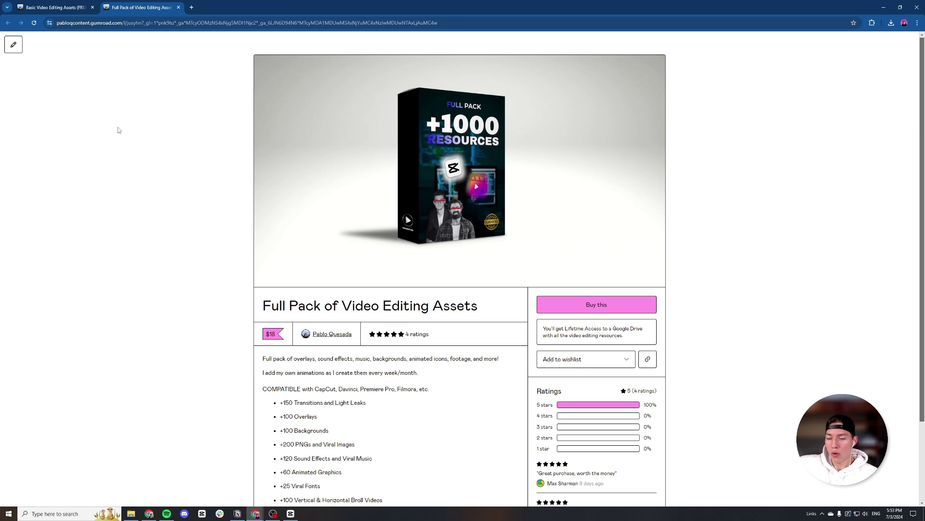
scroll(123, 135, "down", 2)
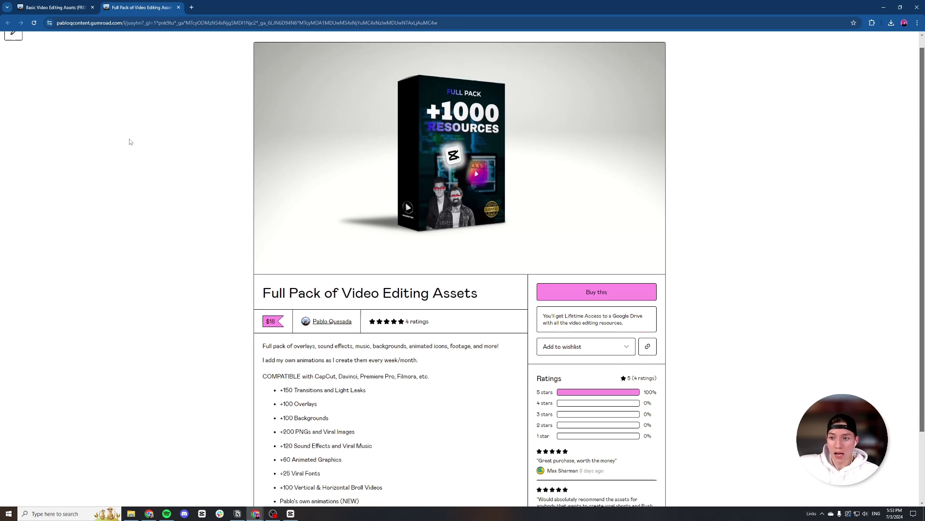
scroll(344, 335, "down", 1)
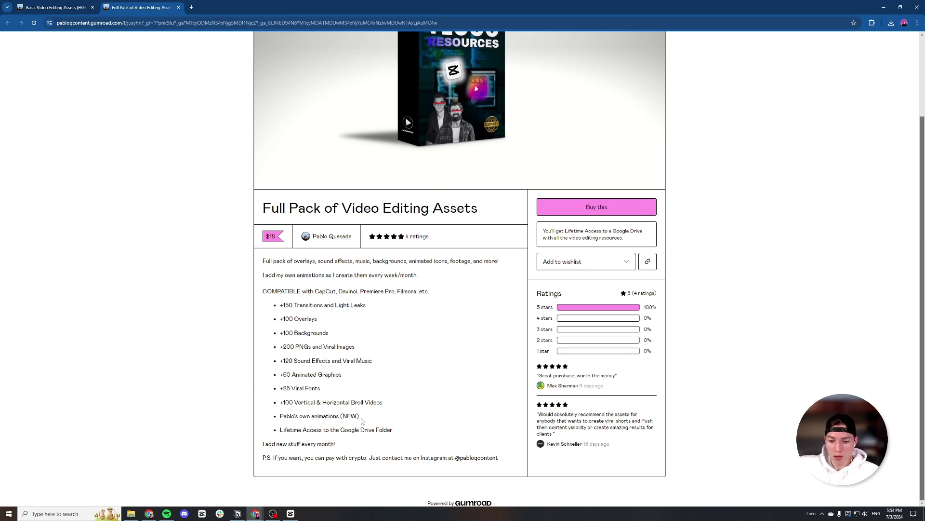
left_click_drag(360, 417, 275, 419)
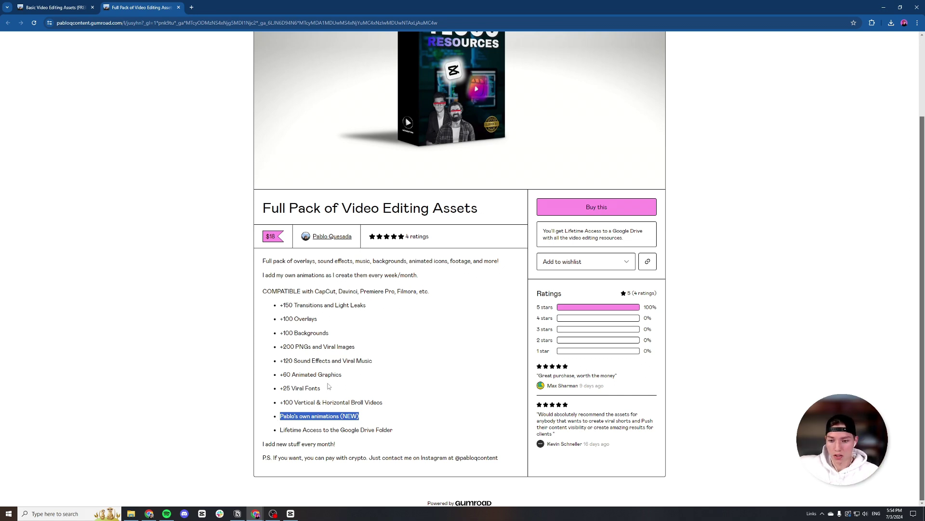
left_click_drag(367, 418, 284, 416)
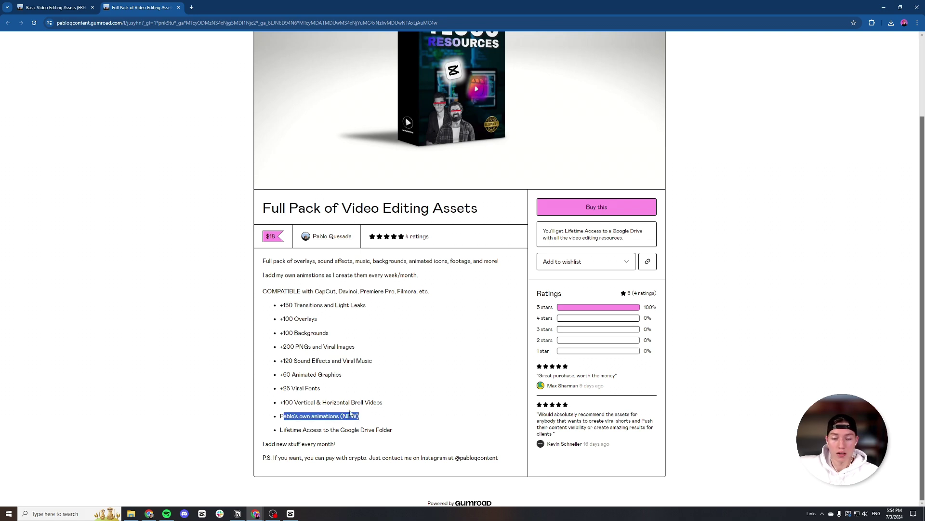
left_click(884, 7)
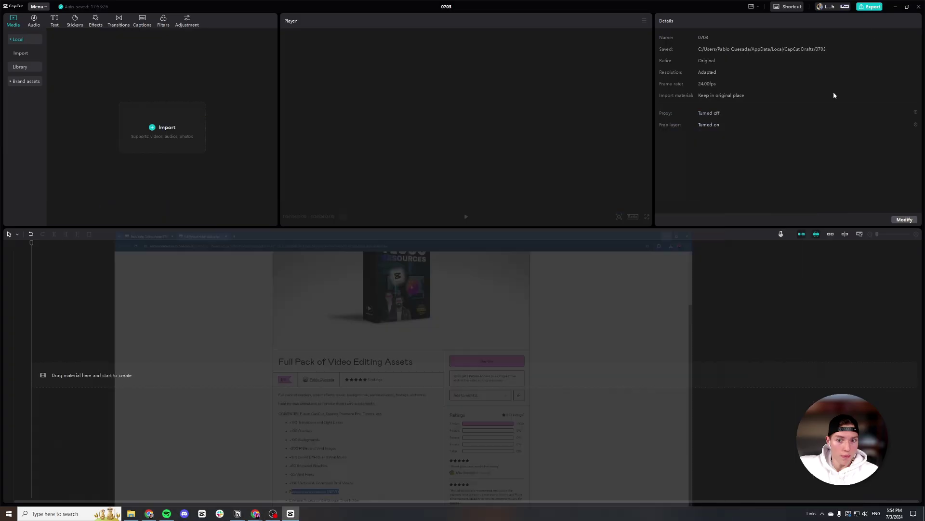
- Import the Full Pack Video Editing Assets folder from VIDEO EDITING TEMPLATES into the project's media
left_click(179, 128)
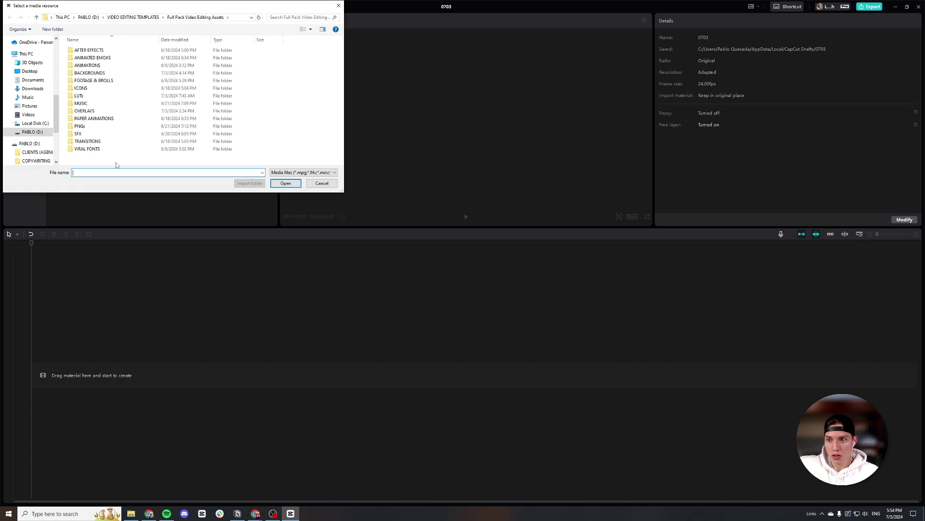
left_click(133, 16)
left_click(124, 61)
left_click(246, 184)
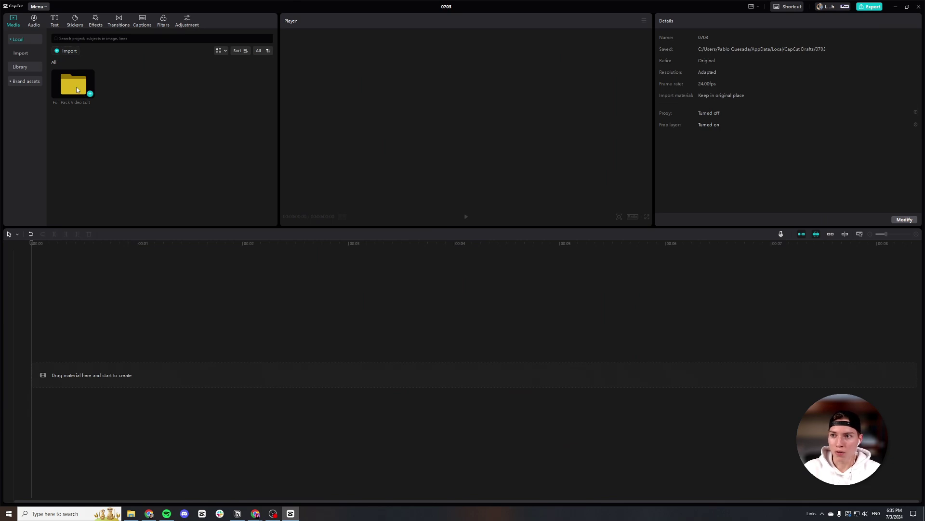
- Place Gradient red.png from the imported BACKGROUNDS folder on the main track at the start of the timeline
double_click(76, 90)
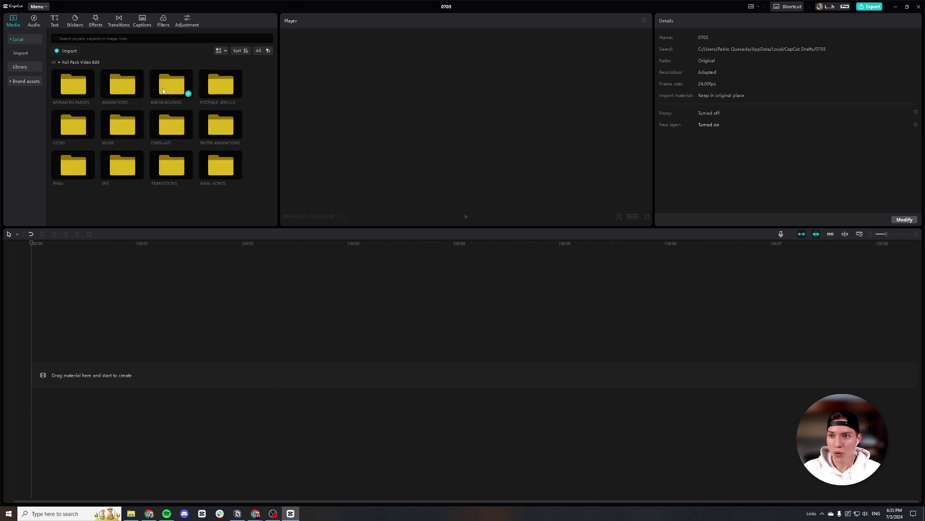
double_click(163, 91)
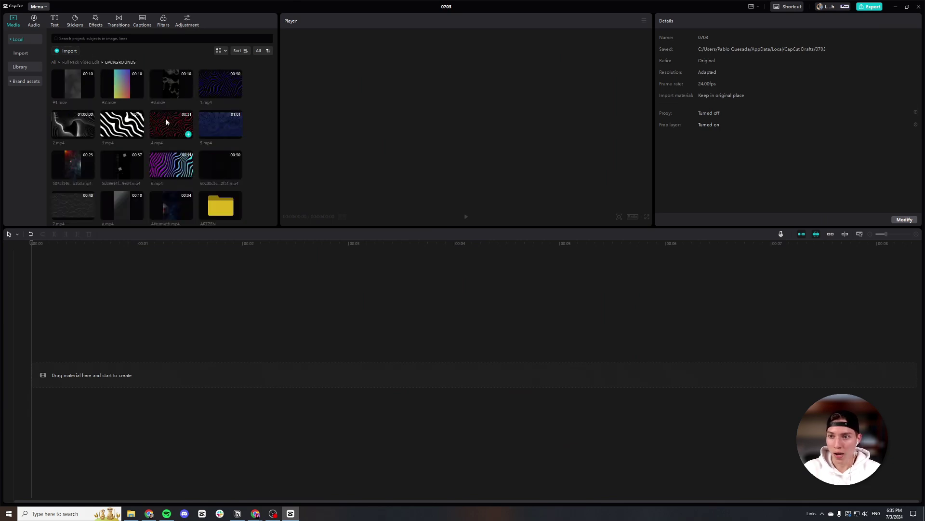
scroll(148, 159, "down", 6)
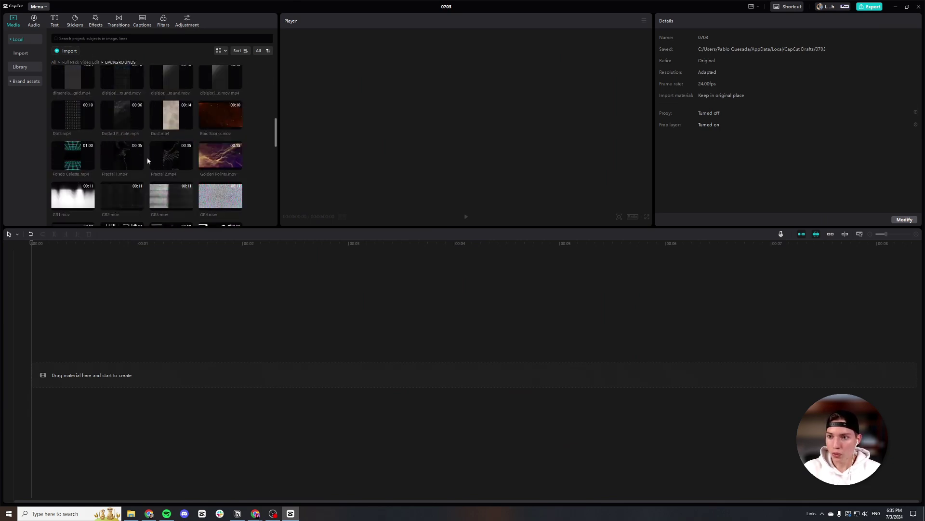
scroll(147, 159, "down", 2)
left_click_drag(186, 156, 81, 370)
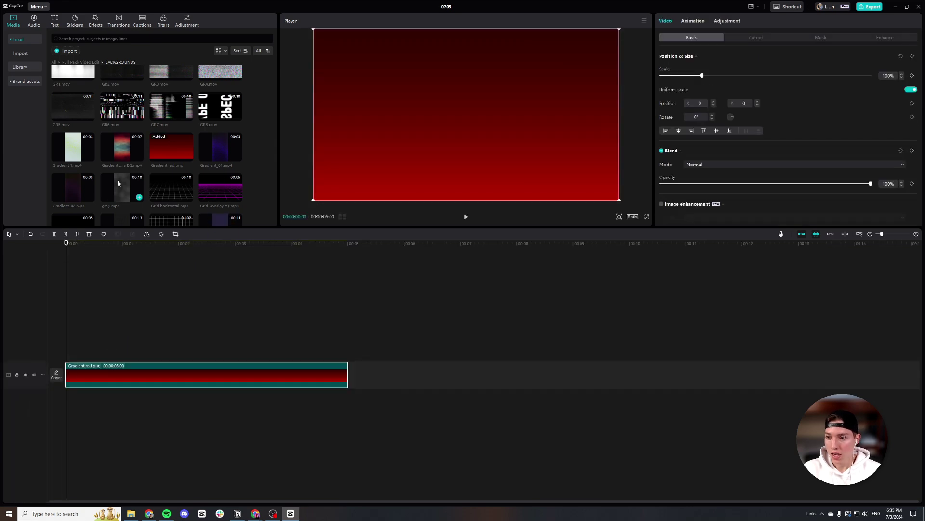
- Add Grid_02.mp4 on a track above the red gradient and trim it to the gradient's 5-second length
scroll(120, 184, "down", 3)
left_click_drag(119, 184, 117, 344)
left_click_drag(480, 342, 347, 347)
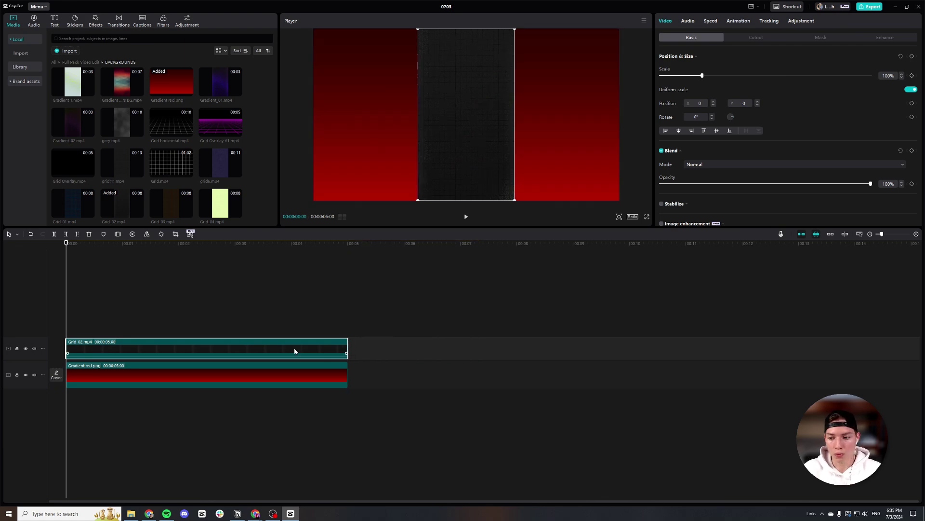
- Rotate the grid clip 90° and scale it to 178% so it fills the frame
left_click(161, 234)
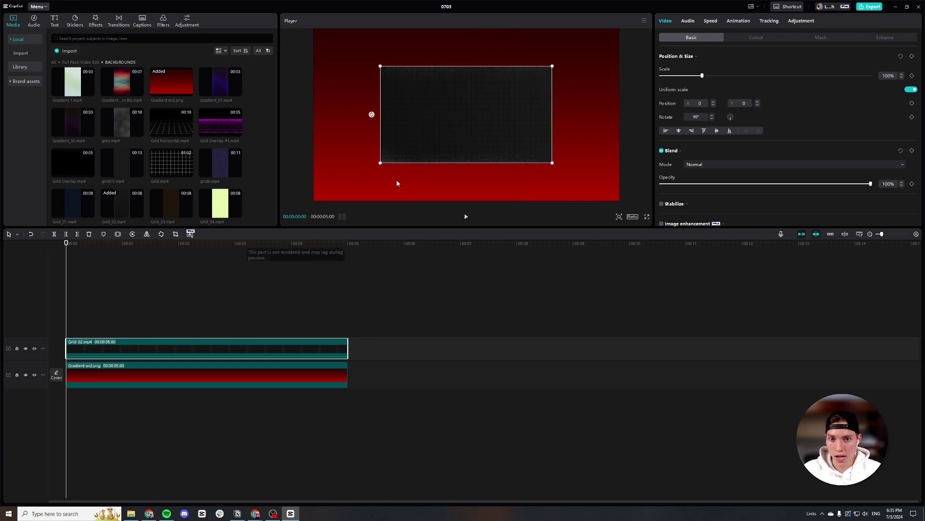
left_click_drag(374, 167, 276, 202)
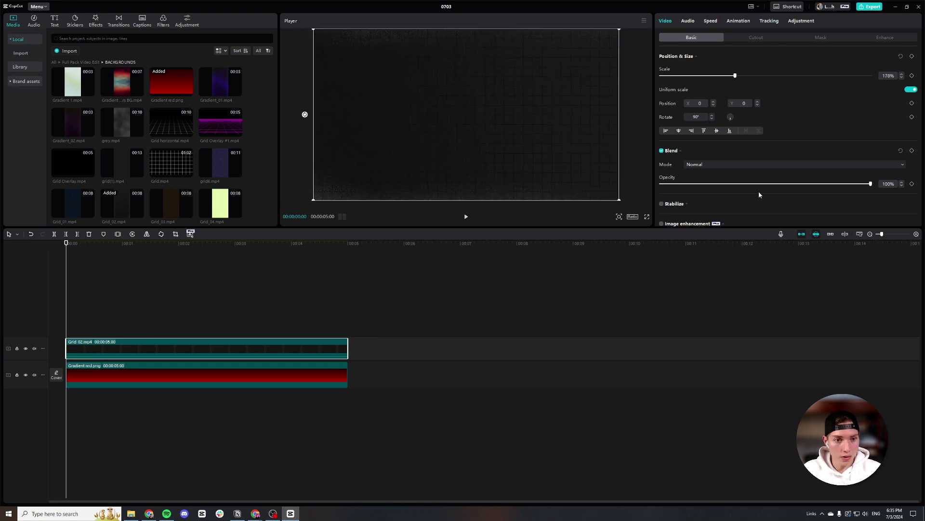
- Set the grid clip's opacity to 40% so it blends over the red gradient
left_click(289, 382)
left_click(291, 347)
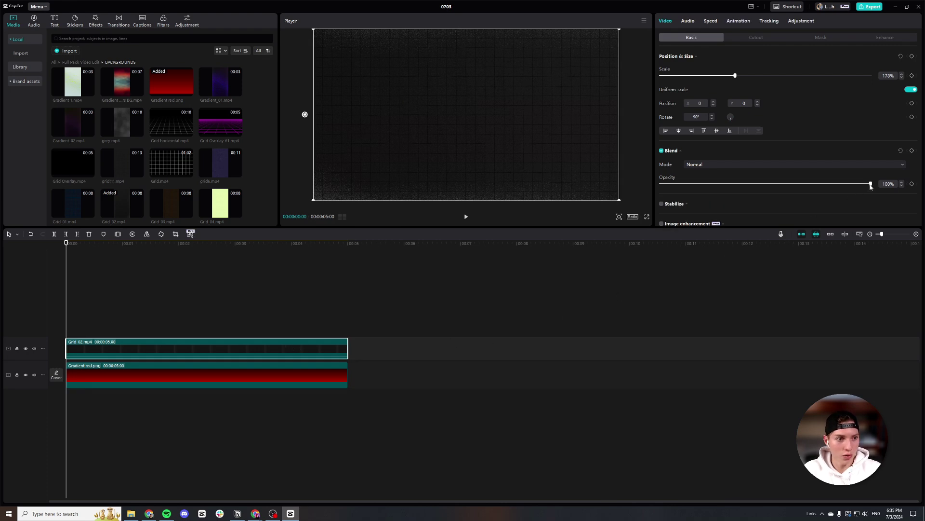
left_click_drag(870, 184, 775, 196)
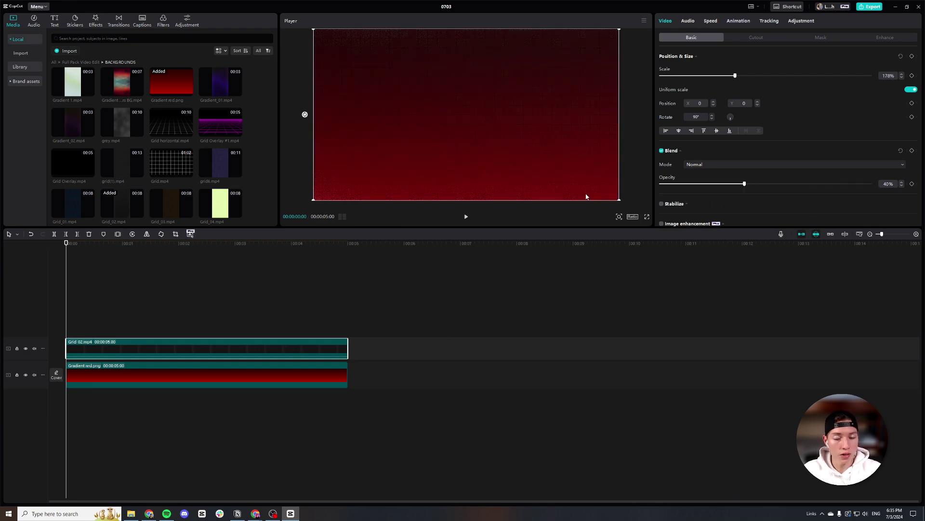
- Apply a Horizontal mask to the grid clip, rotated to -90° to keep its upper half, and feather the mask edge
left_click(811, 41)
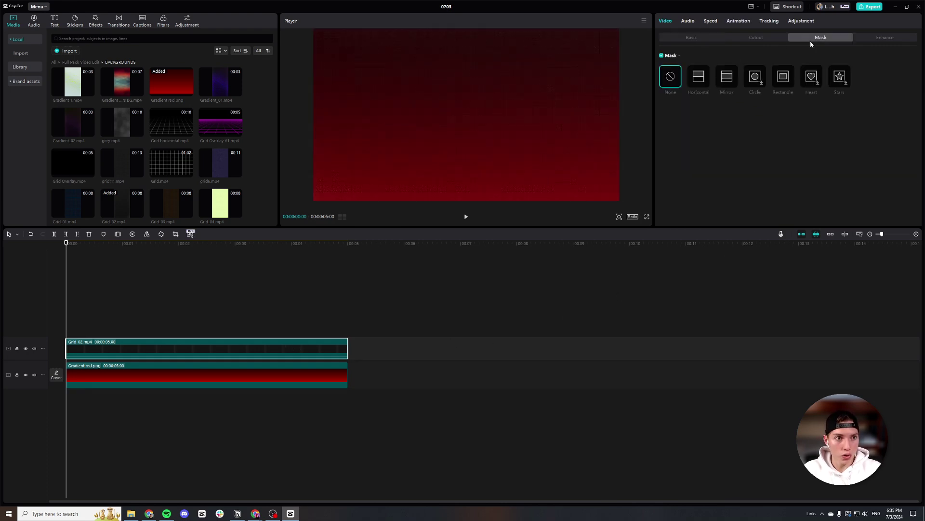
left_click(699, 78)
left_click_drag(474, 115, 466, 124)
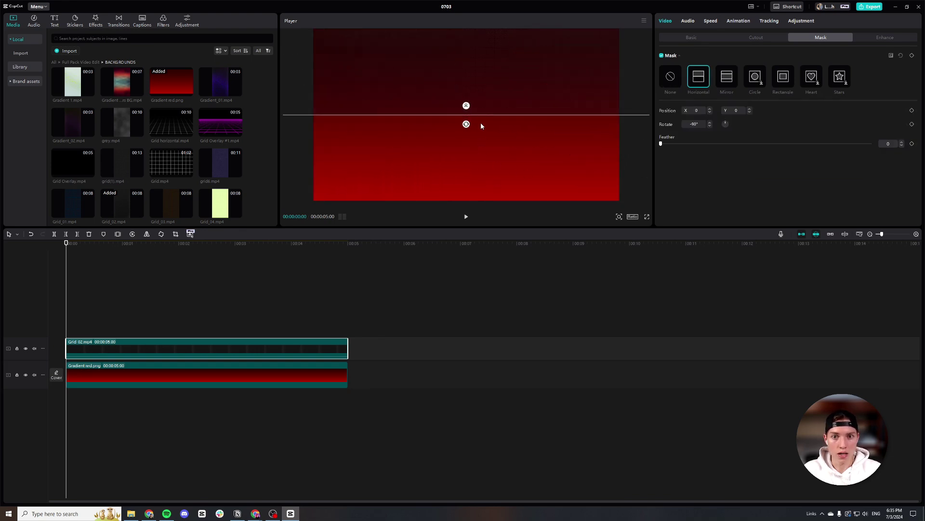
left_click_drag(467, 105, 492, 141)
- Preview the combined grid and red gradient background in full screen
left_click(692, 38)
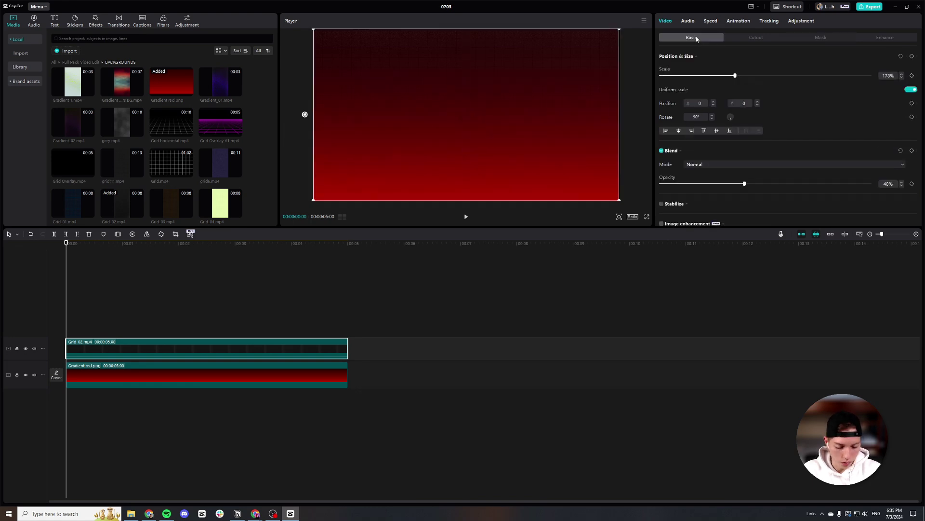
key("ctrl+shift+f")
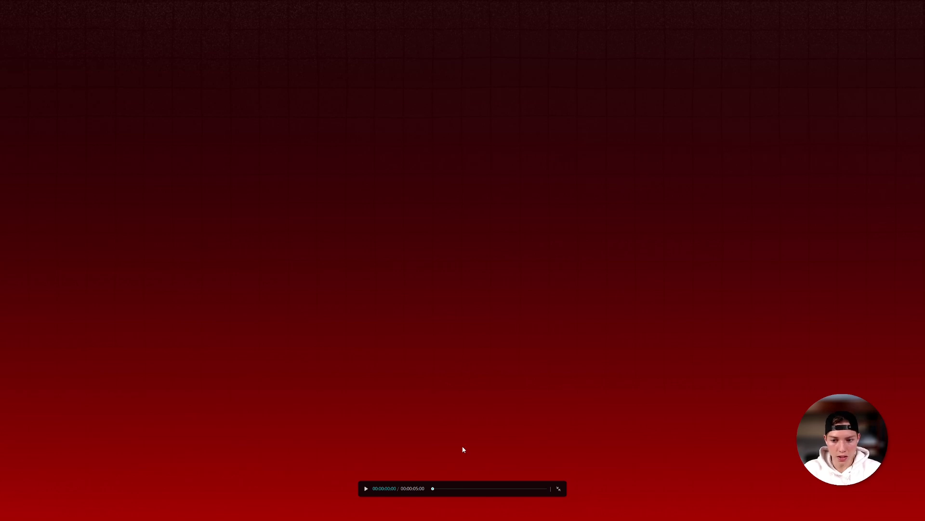
- Lower the red gradient clip's opacity to 75% and check the darker background in full screen
key("Escape")
left_click(340, 375)
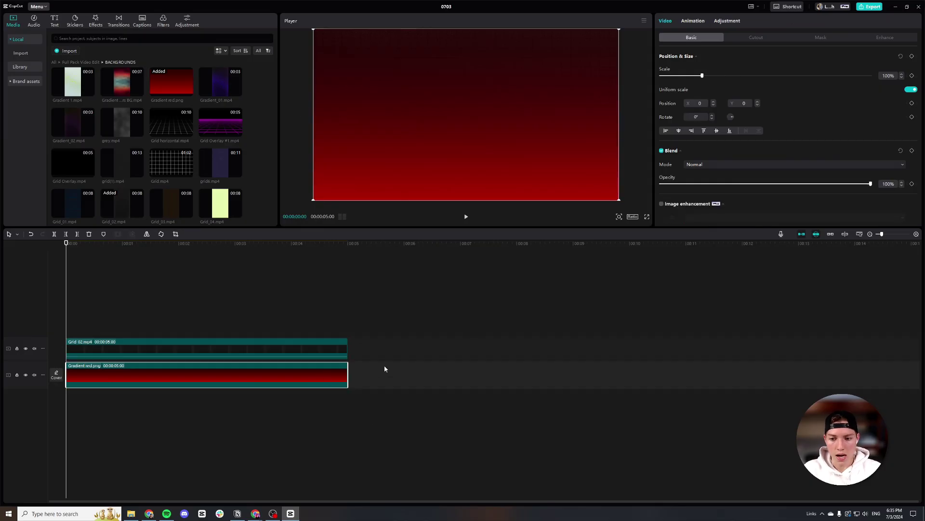
left_click_drag(870, 184, 818, 188)
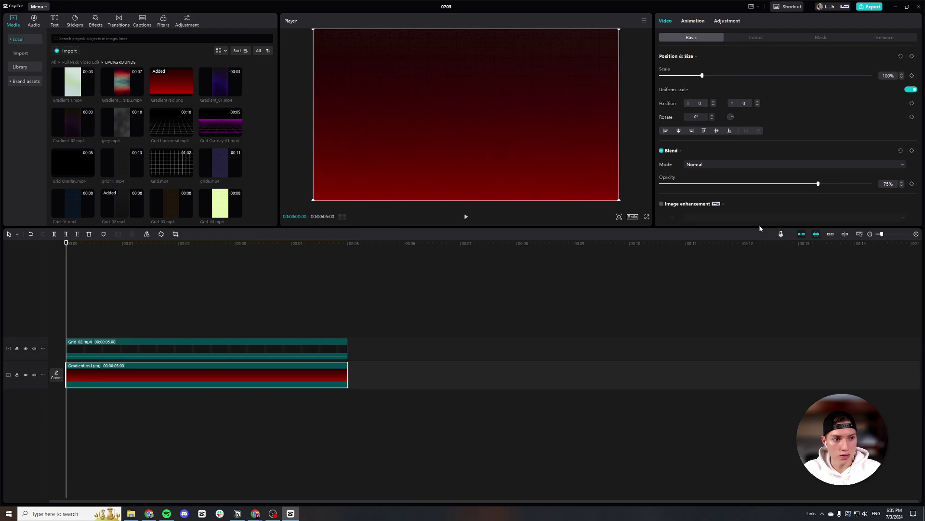
left_click(54, 62)
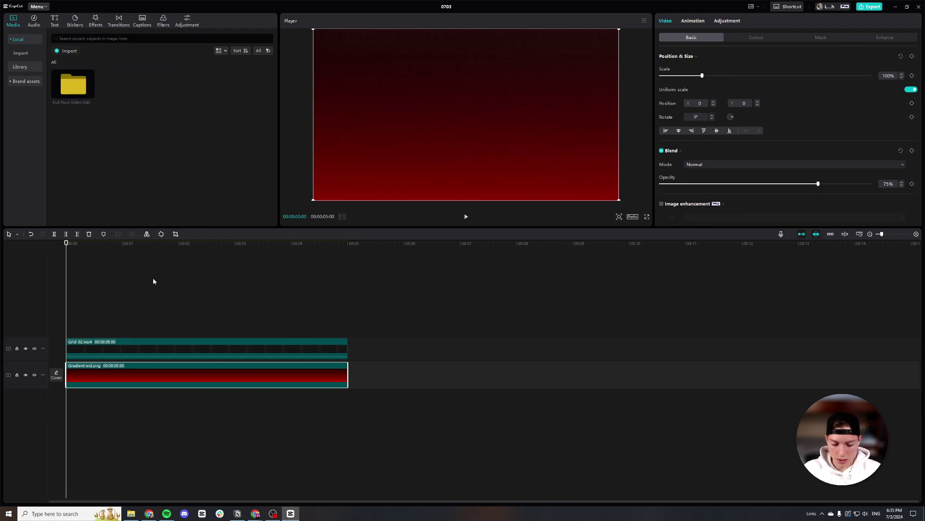
key("ctrl+shift+f")
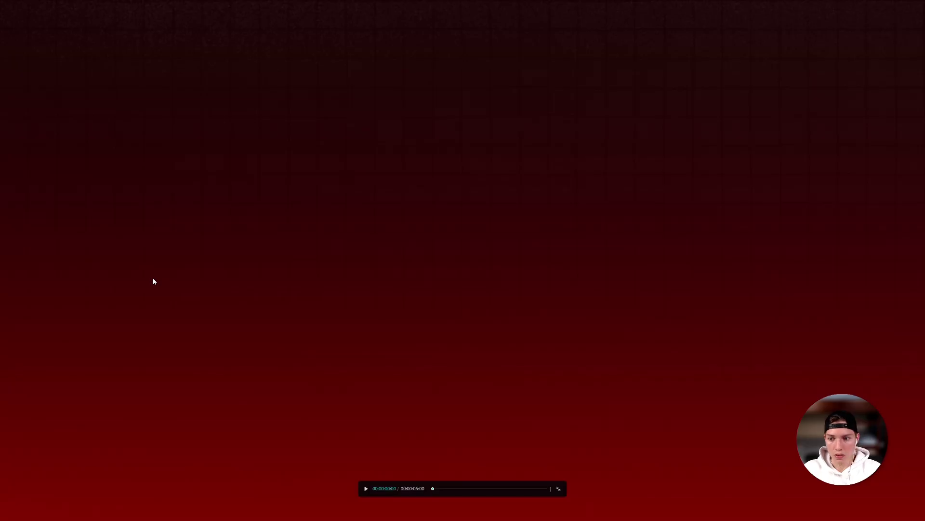
key("Escape")
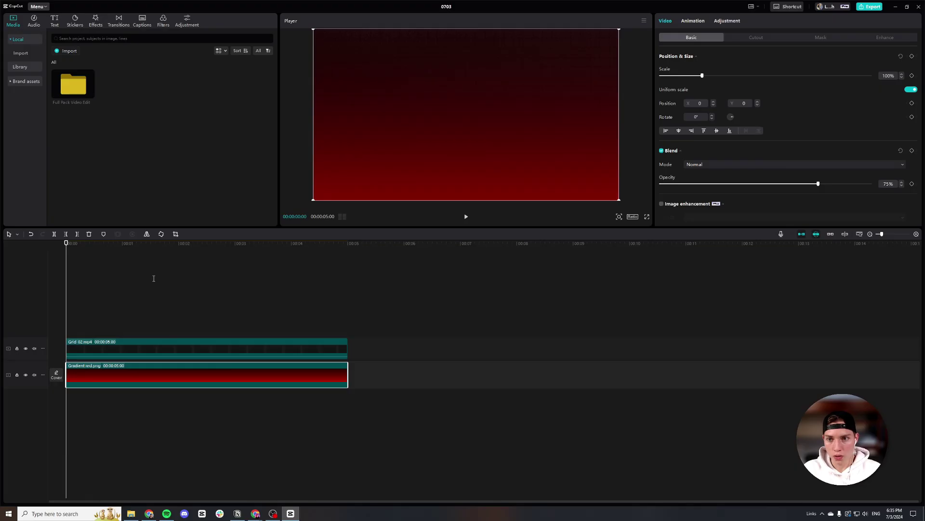
- Import the Animation 1, Animations 2 and Animations 3 videos from the VIDEO EDITING TEMPLATES folder
left_click(67, 50)
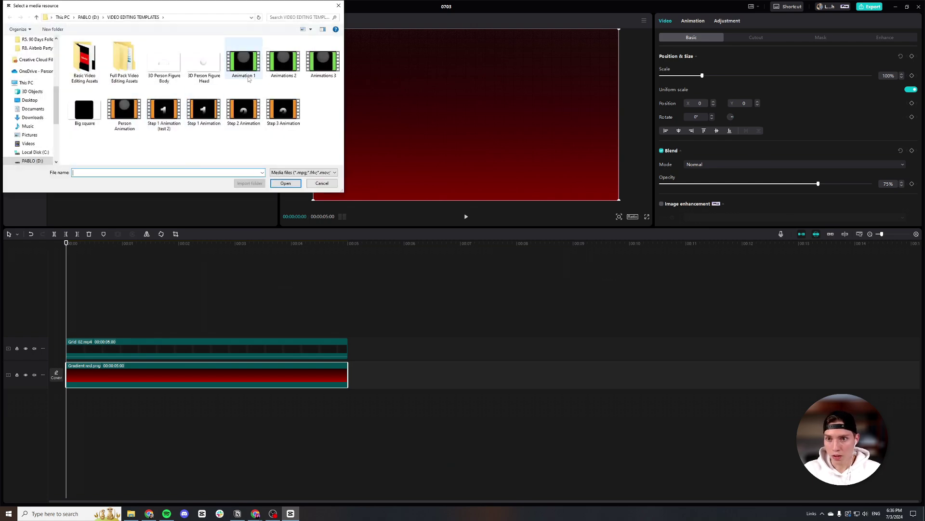
left_click(244, 65)
left_click(281, 71, "ctrl")
left_click(319, 72, "ctrl")
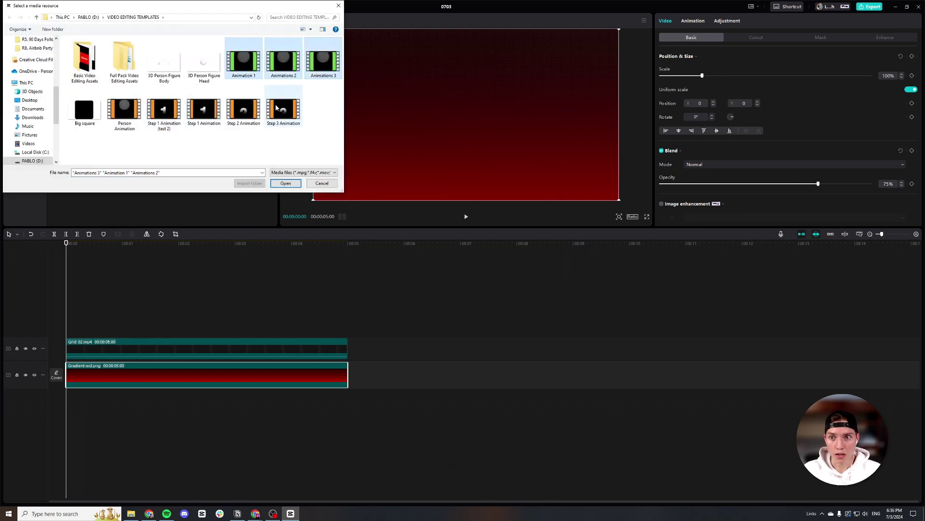
left_click(288, 184)
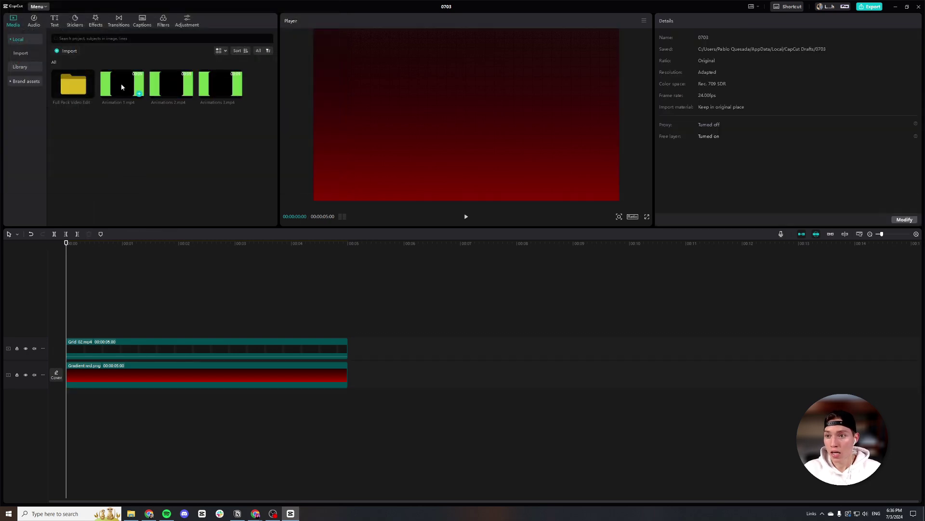
- Stack the three animation clips above the grid, starting Animation 1 at 0 s, Animations 2 at about 0.5 s and Animations 3 at 1 s
left_click_drag(121, 83, 109, 330)
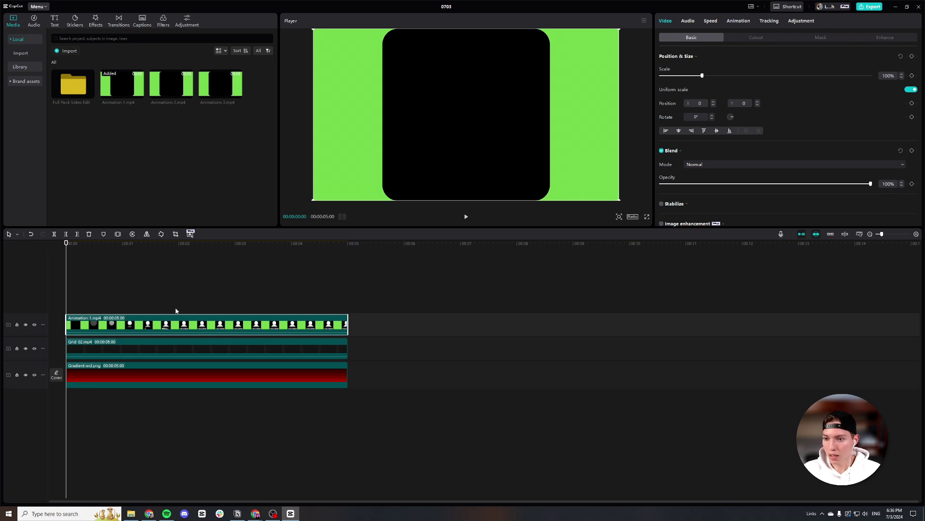
scroll(176, 311, "up", 3)
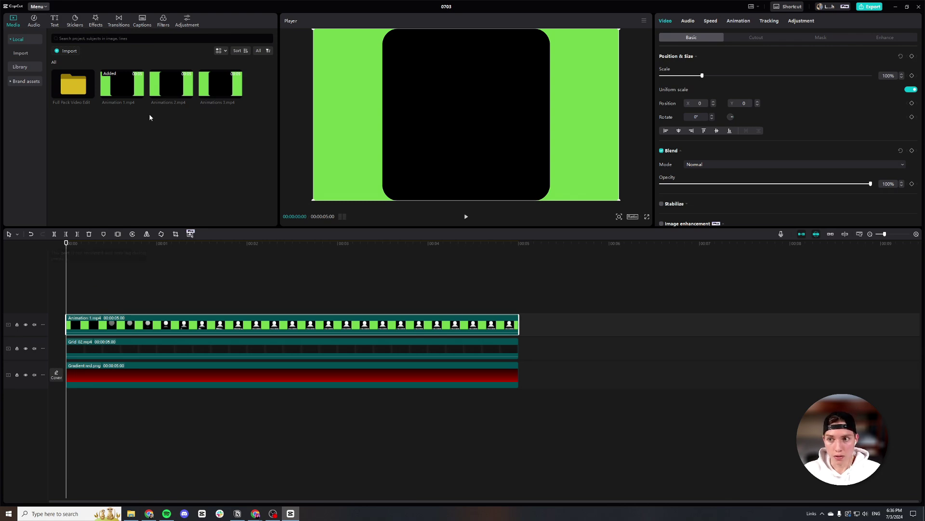
left_click_drag(172, 93, 115, 302)
left_click(112, 244)
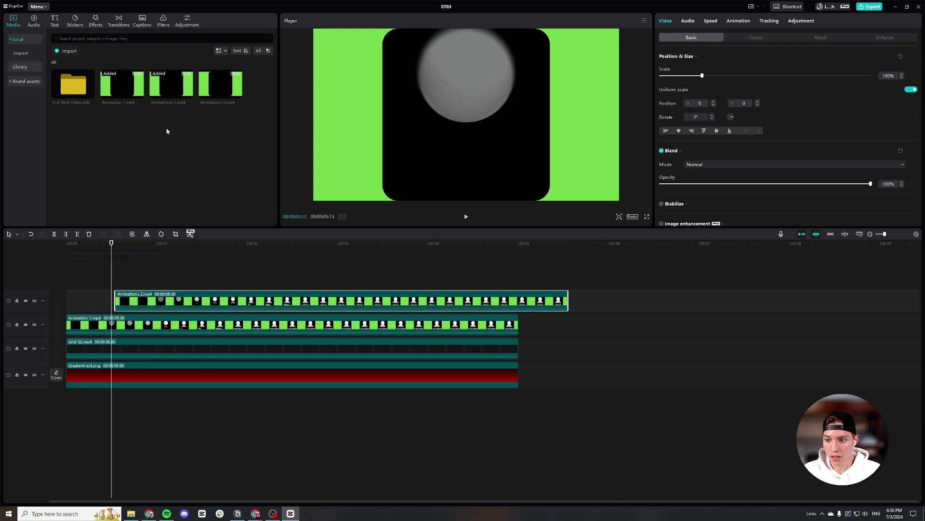
left_click_drag(214, 86, 104, 260)
left_click(157, 246)
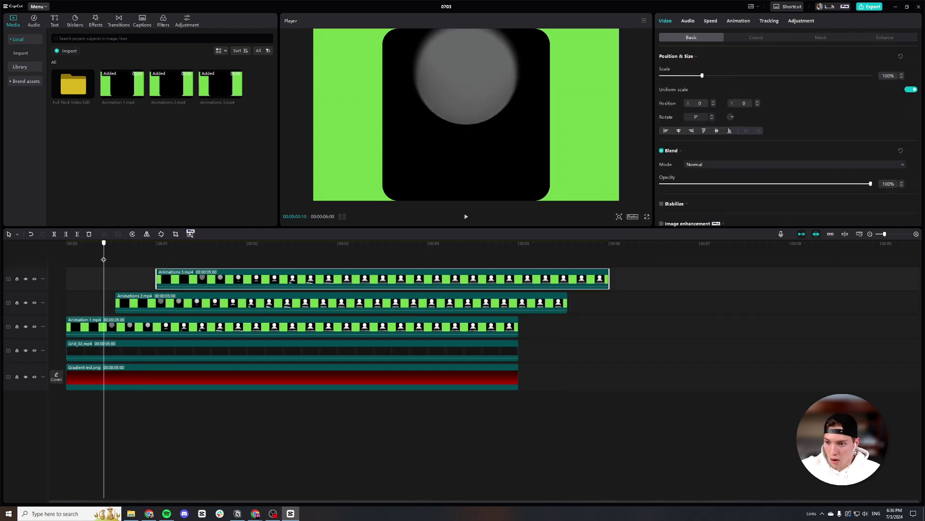
- Shift Animations 2 slightly earlier and trim the ends of Animations 2 and Animations 3 to the 5-second mark
left_click_drag(169, 301, 159, 305)
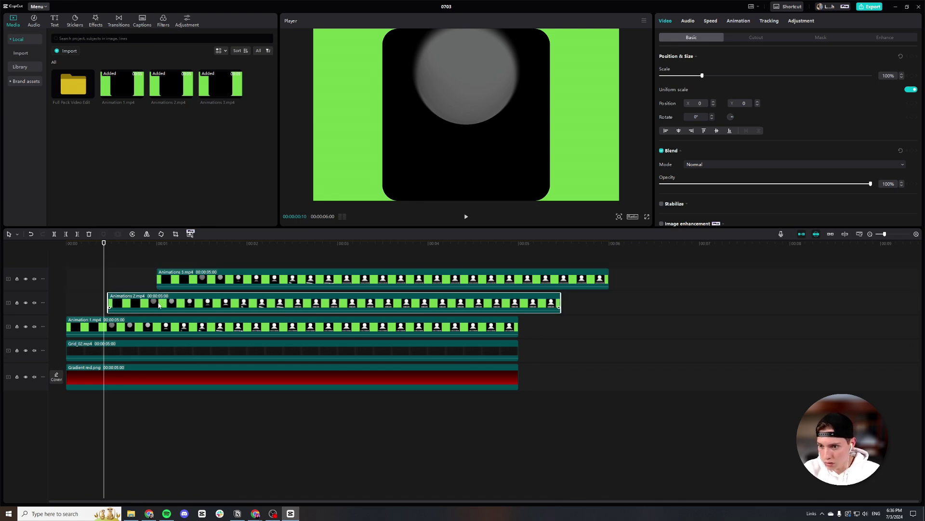
left_click_drag(560, 303, 518, 302)
left_click(609, 276)
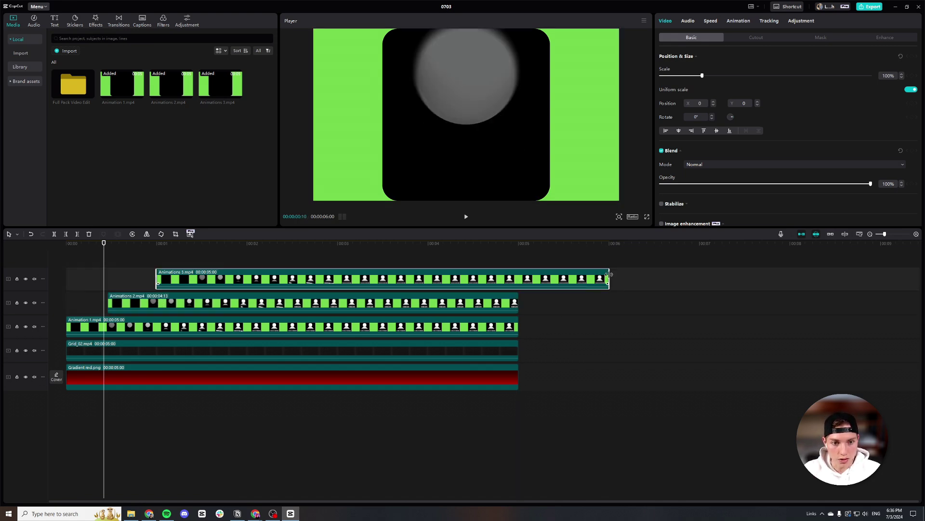
left_click_drag(610, 276, 519, 276)
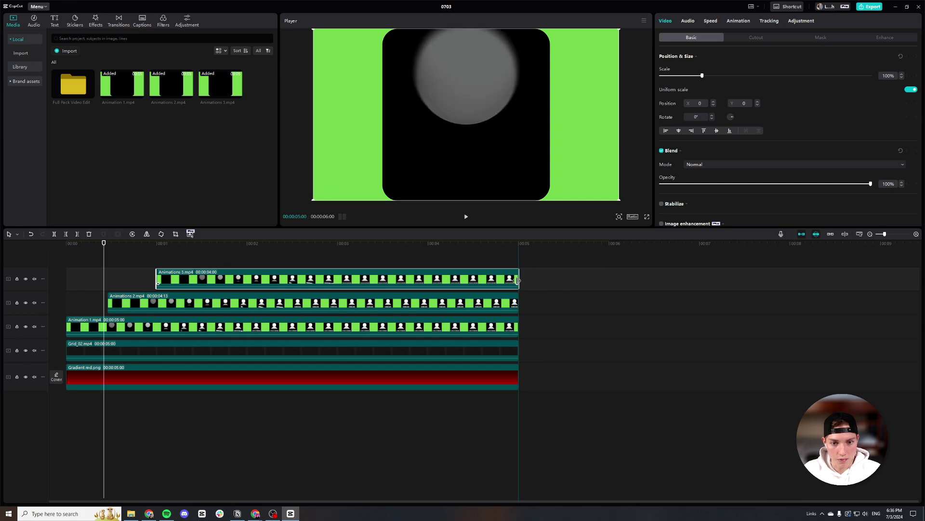
- Deactivate the Animations 2 and Animations 3 clips so only Animation 1 shows
left_click(394, 305)
key("v")
left_click(161, 274)
key("v")
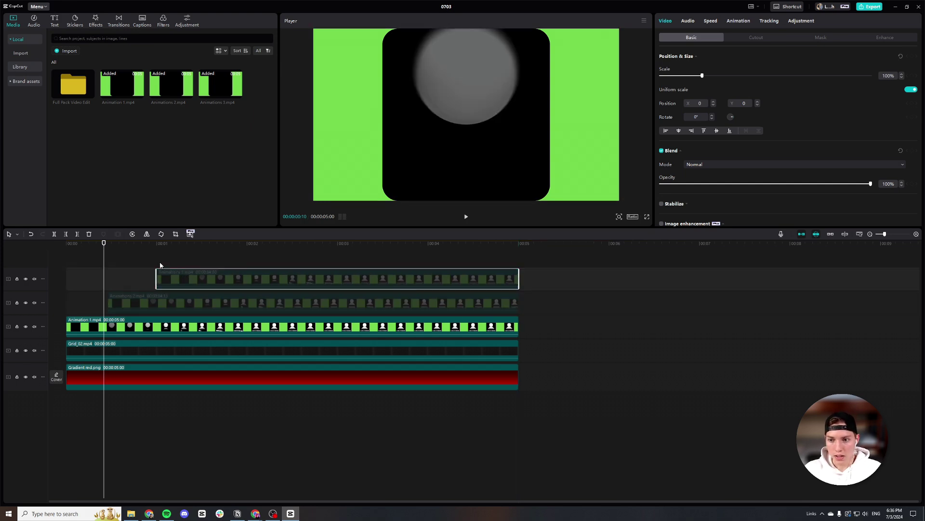
- Apply a chroma key to Animation 1, sampling the green beside the COPYWRITER card, and check the edges in full screen
left_click_drag(105, 244, 289, 243)
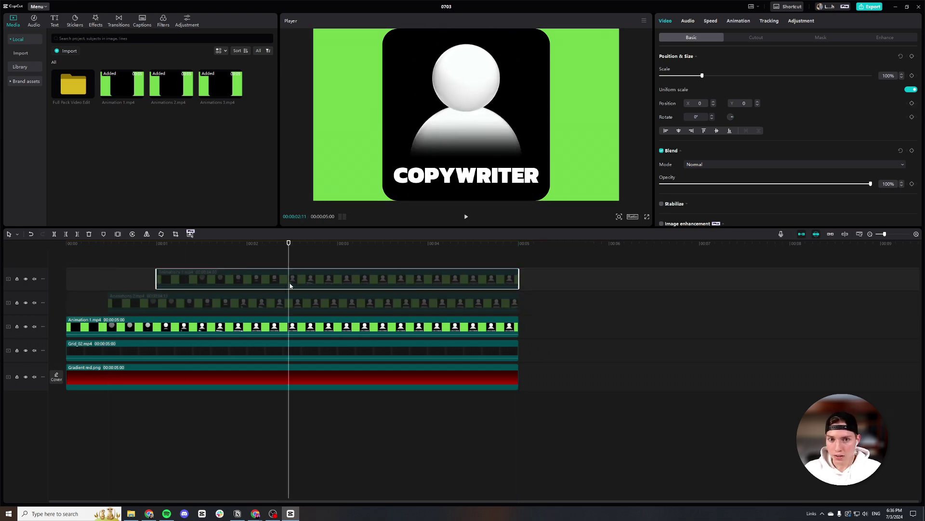
left_click(312, 327)
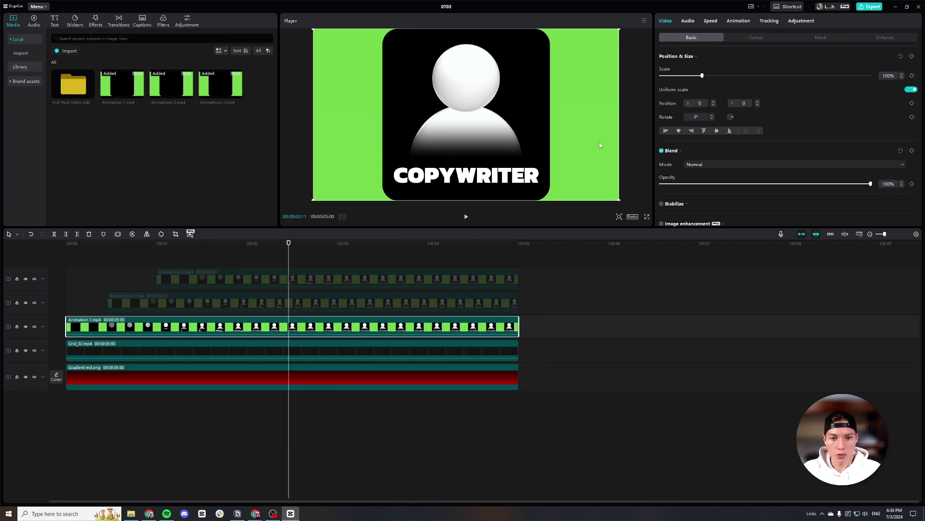
left_click(750, 39)
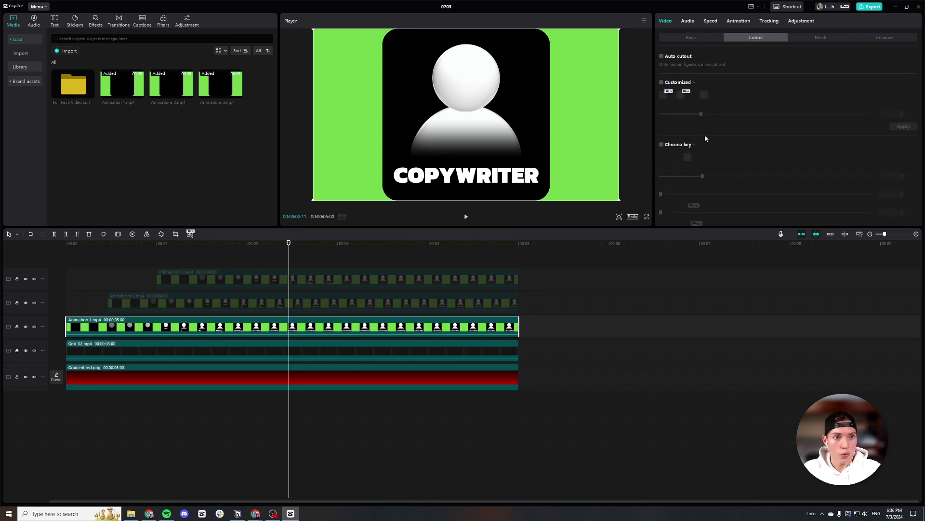
left_click(661, 145)
left_click(688, 157)
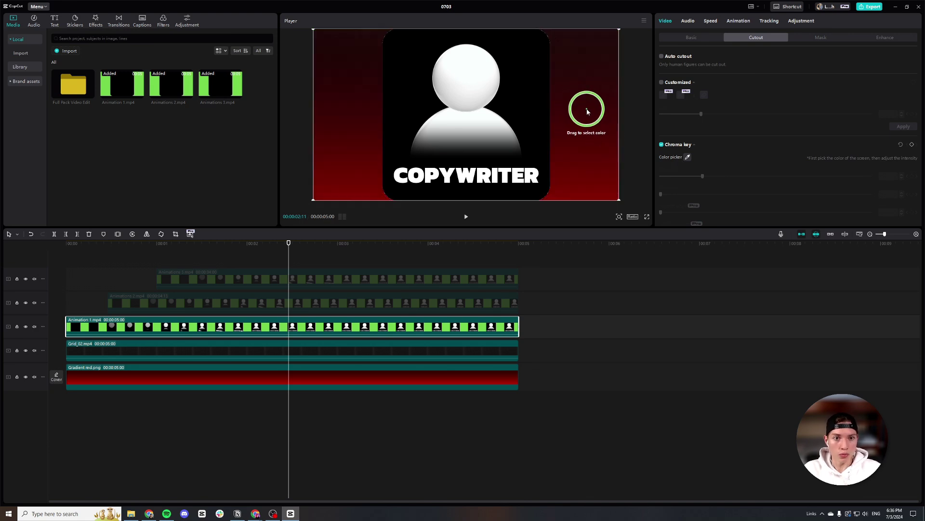
left_click(588, 111)
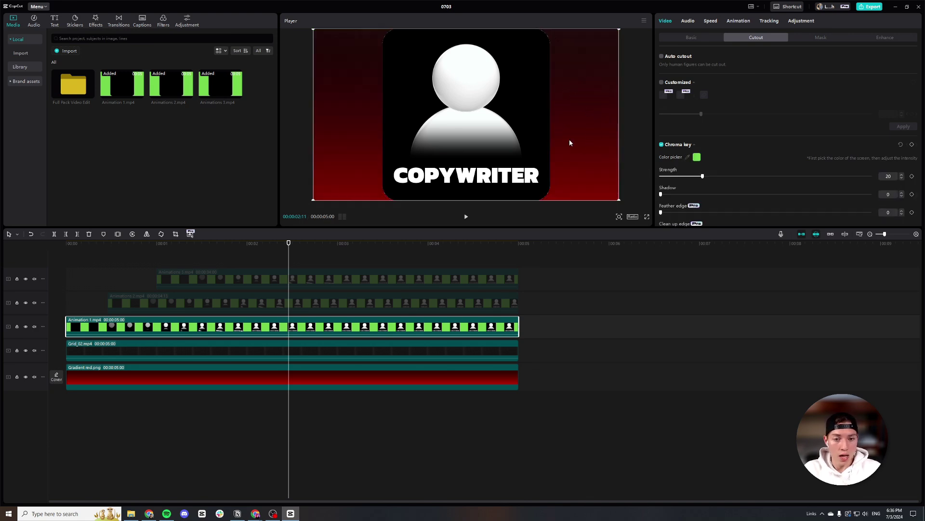
key("ctrl+shift+f")
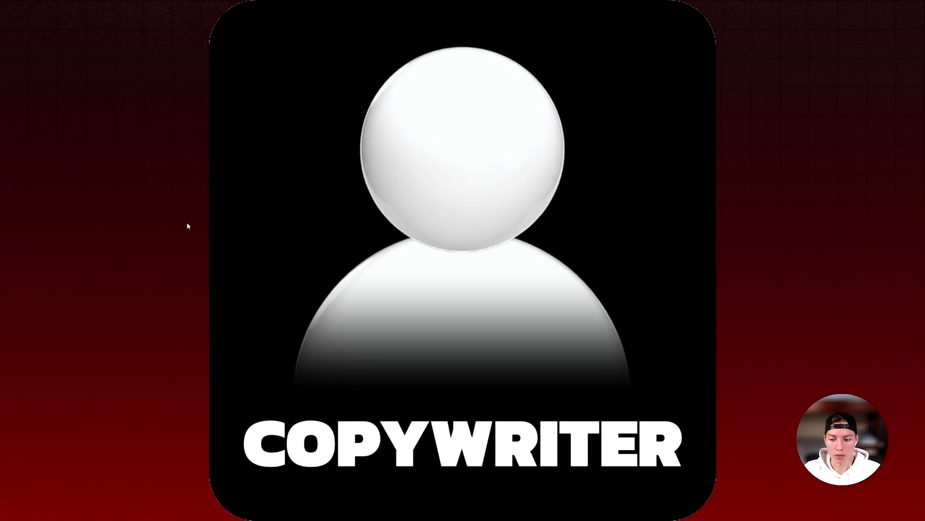
key("Escape")
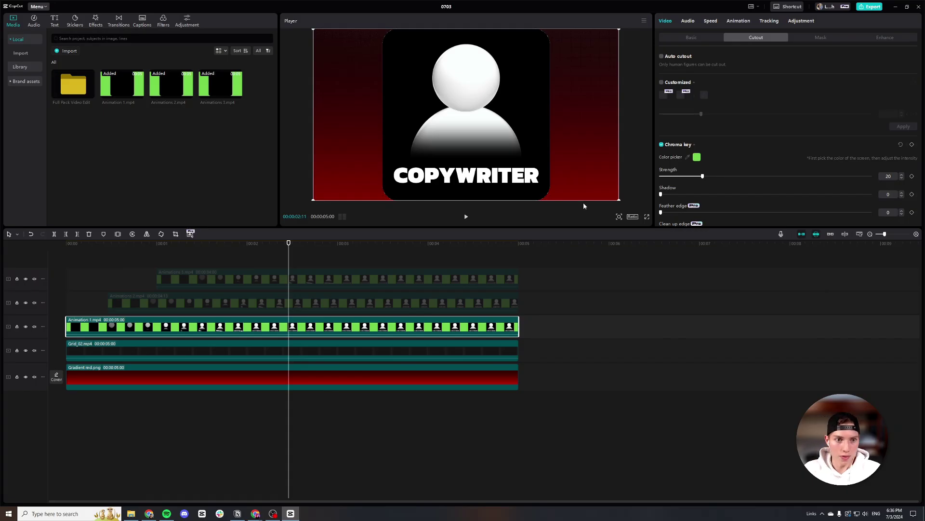
- Raise Animation 1's chroma key strength to 75 and inspect the card's edges in full screen
left_click_drag(700, 183, 717, 185)
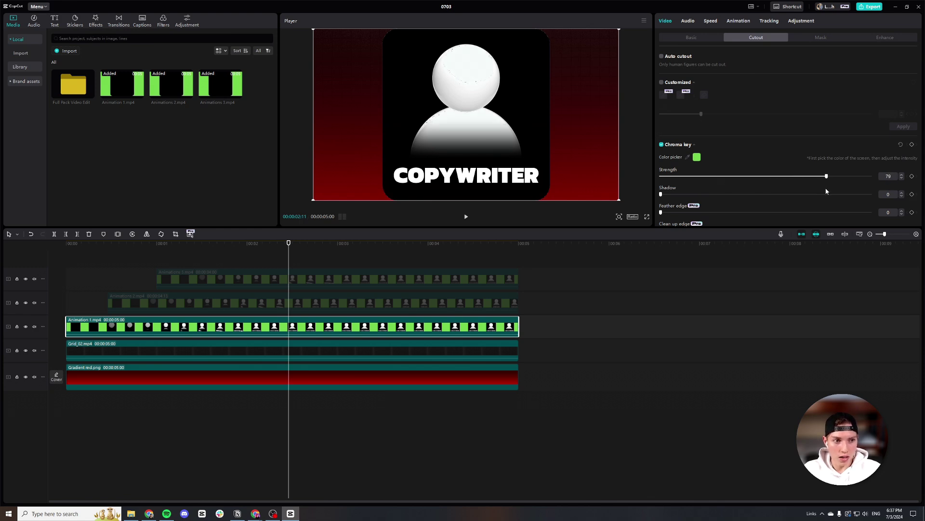
mouse_move(826, 191)
left_mouse_down()
mouse_move(852, 193)
mouse_move(838, 177)
mouse_move(818, 180)
left_mouse_up()
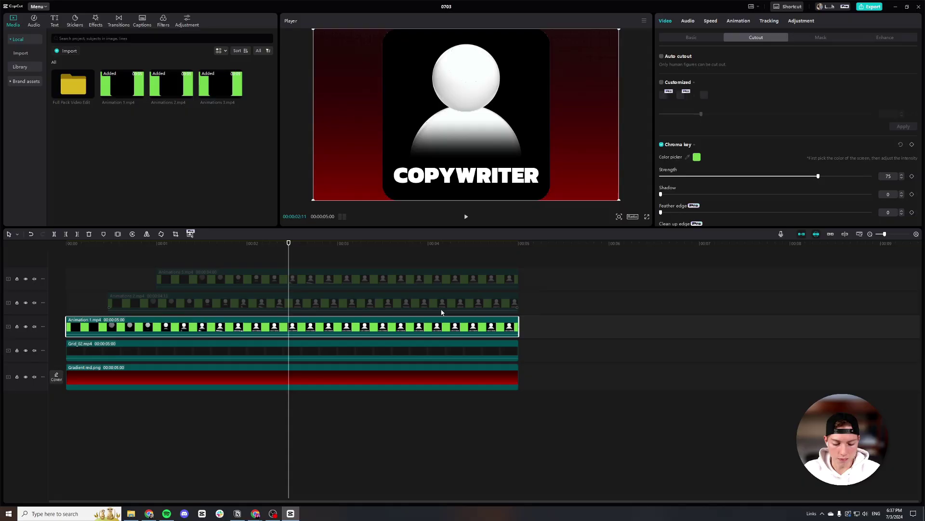
key("ctrl+shift+f")
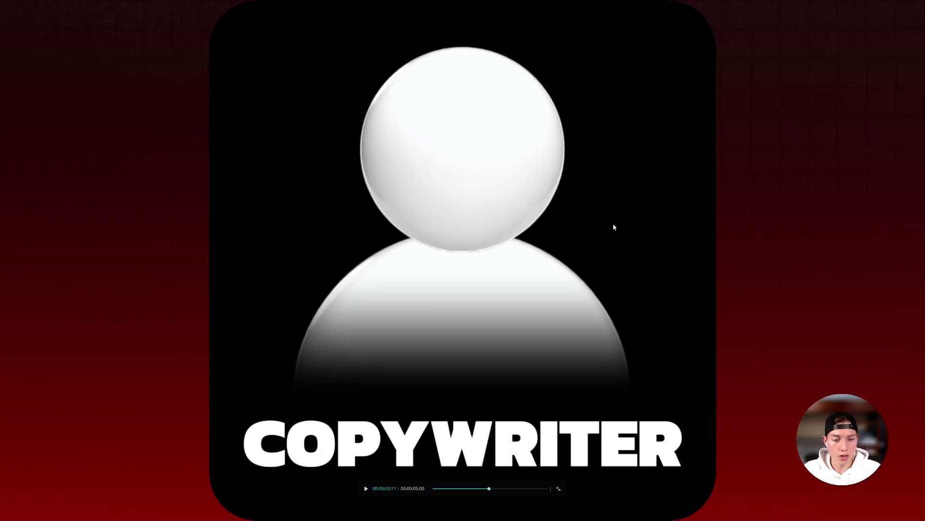
key("Escape")
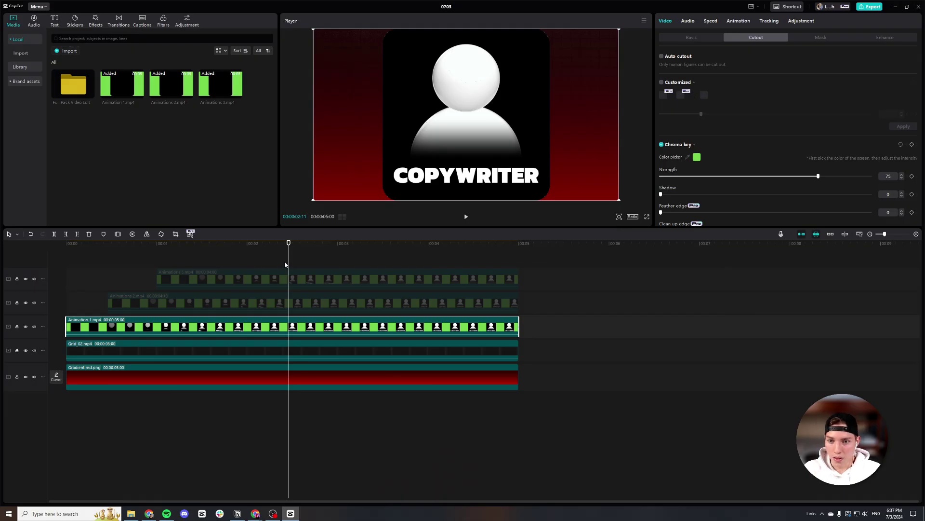
- Apply the Flip 4 combo animation to the Animation 1 clip
left_click_drag(289, 249, 240, 252)
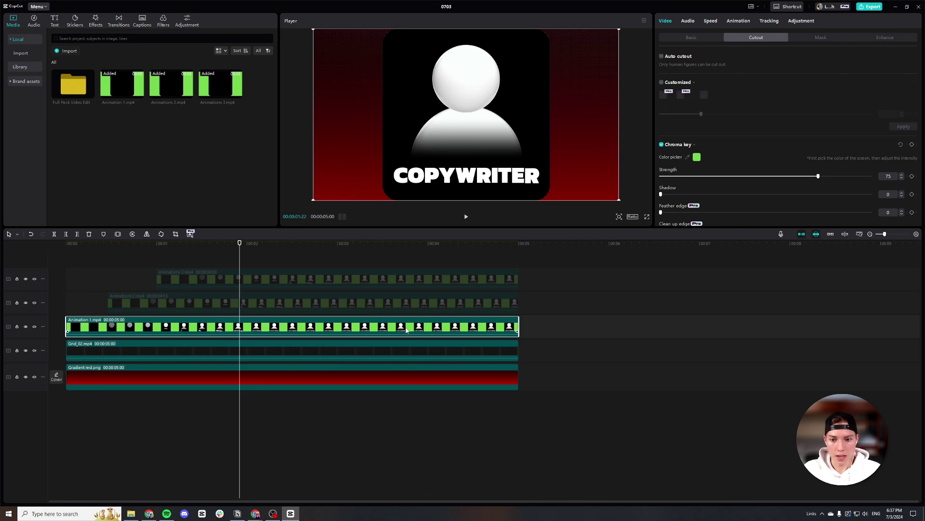
left_click(735, 22)
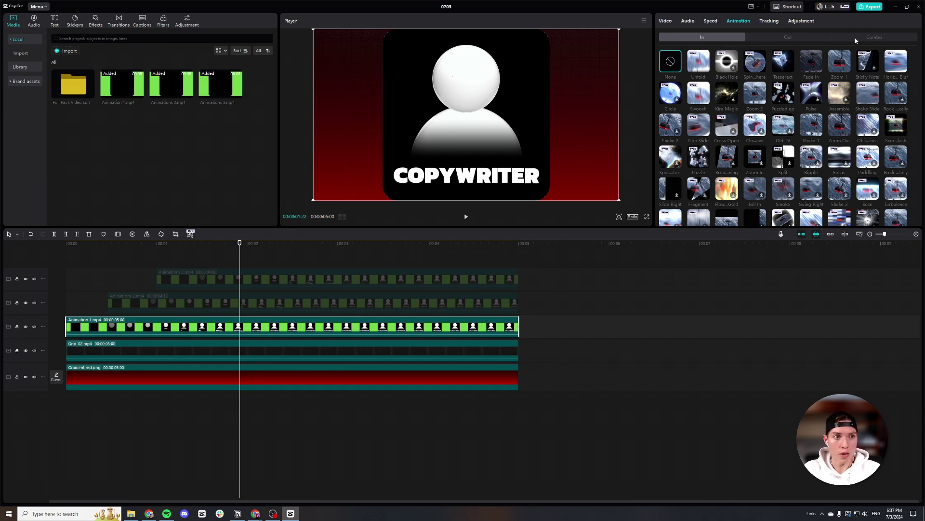
left_click(874, 38)
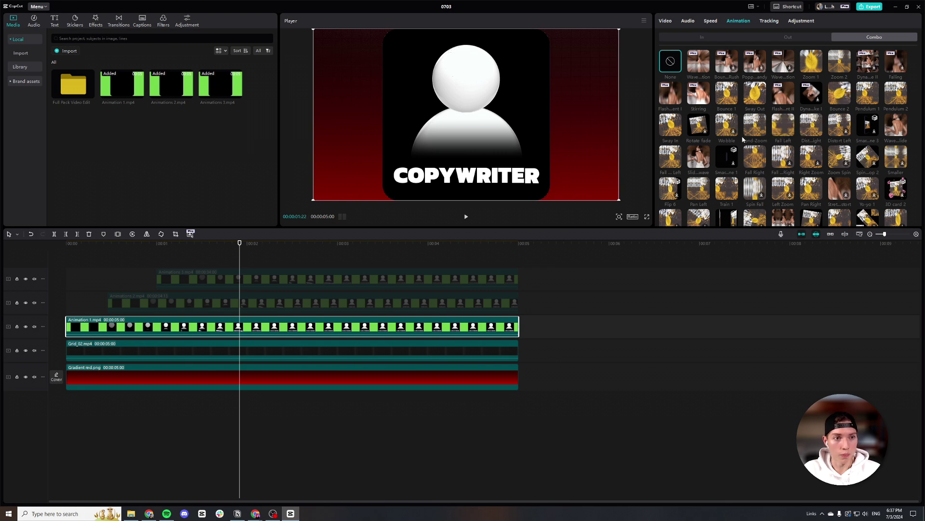
scroll(743, 139, "down", 1)
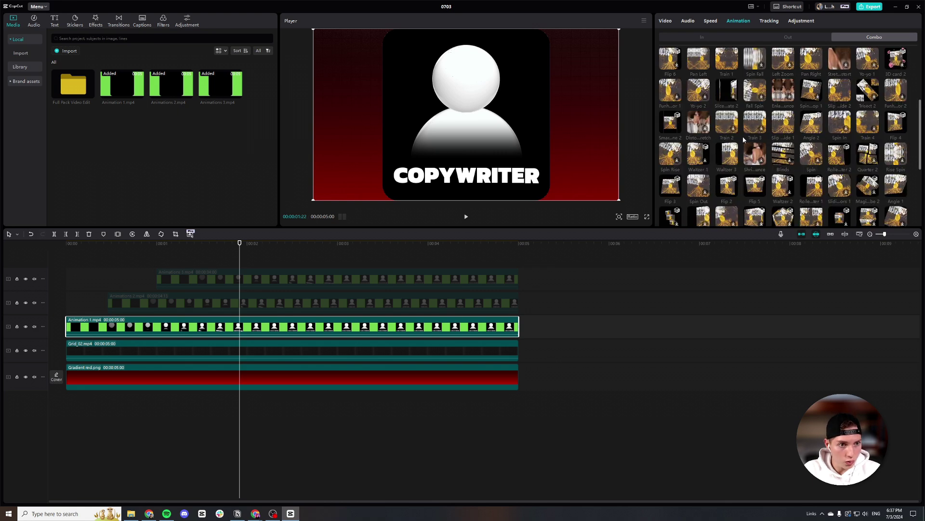
scroll(742, 136, "down", 1)
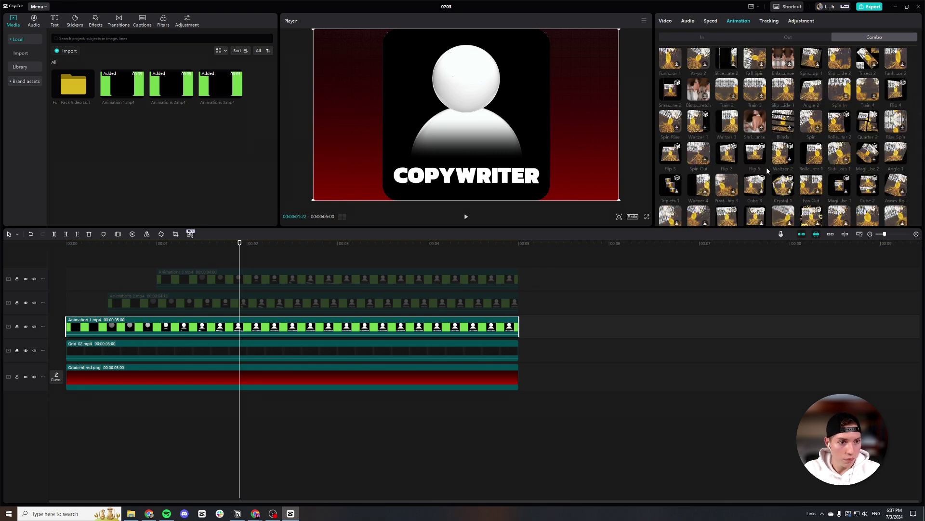
scroll(771, 164, "up", 2)
left_click(891, 157)
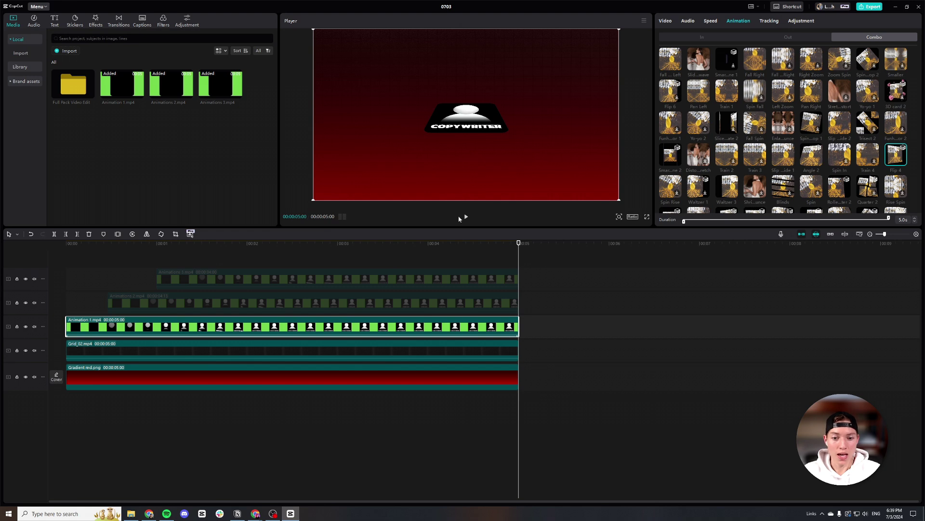
- Scrub through the flip near 4 s and convert Animation 1 into a compound clip
left_click_drag(519, 245, 421, 246)
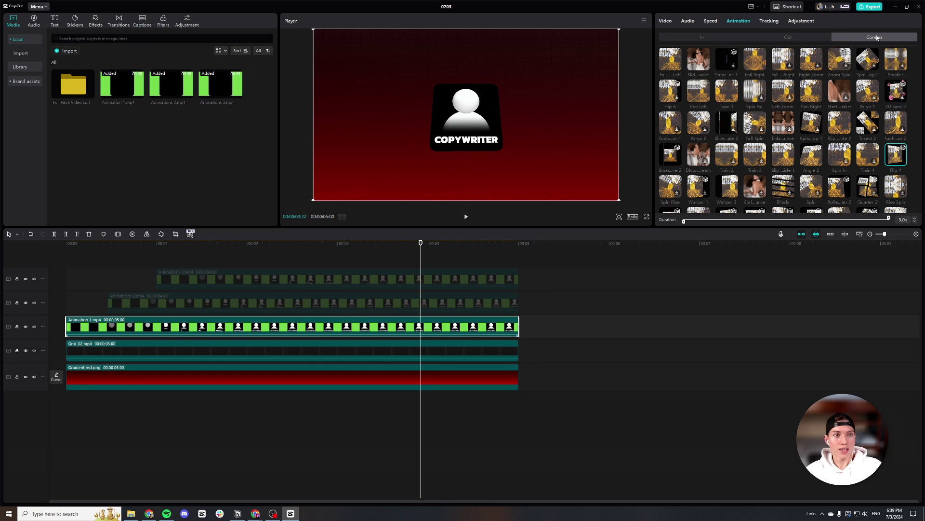
mouse_move(421, 250)
left_mouse_down()
mouse_move(450, 250)
mouse_move(413, 250)
mouse_move(428, 251)
left_mouse_up()
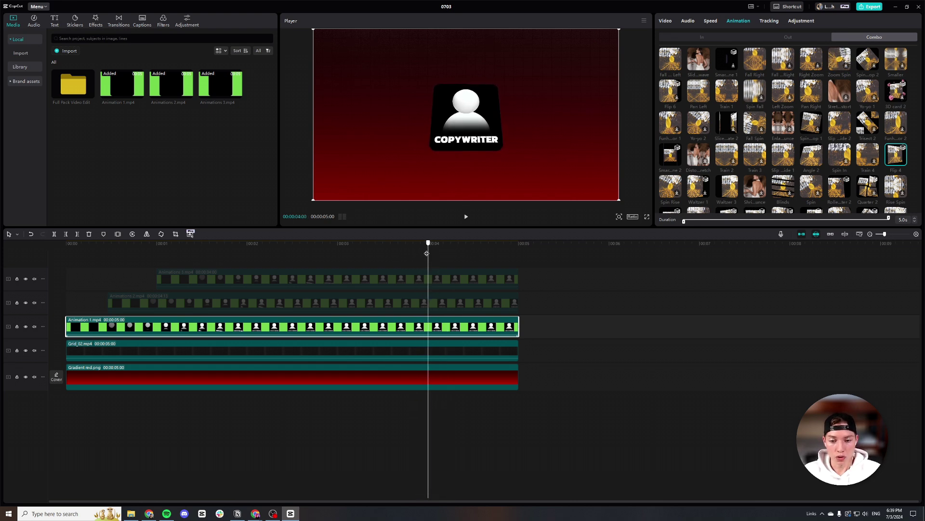
right_click(441, 329)
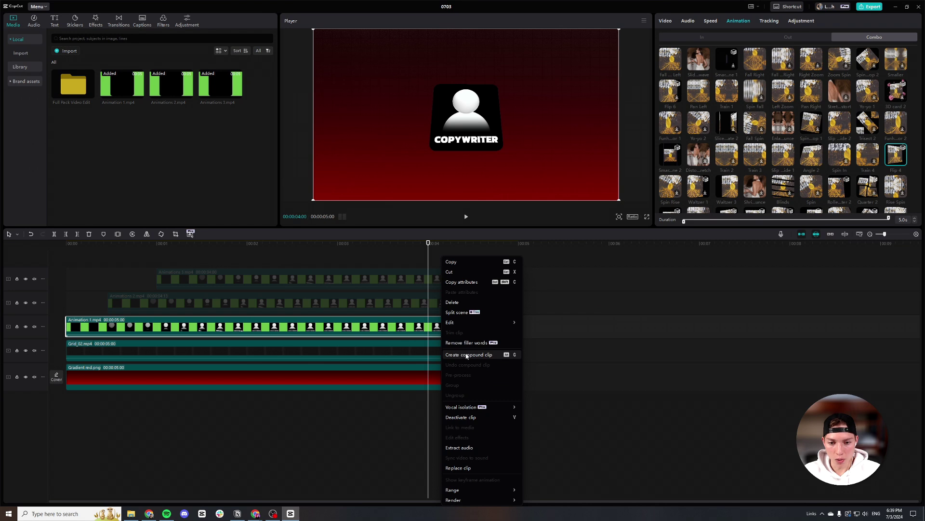
left_click(467, 355)
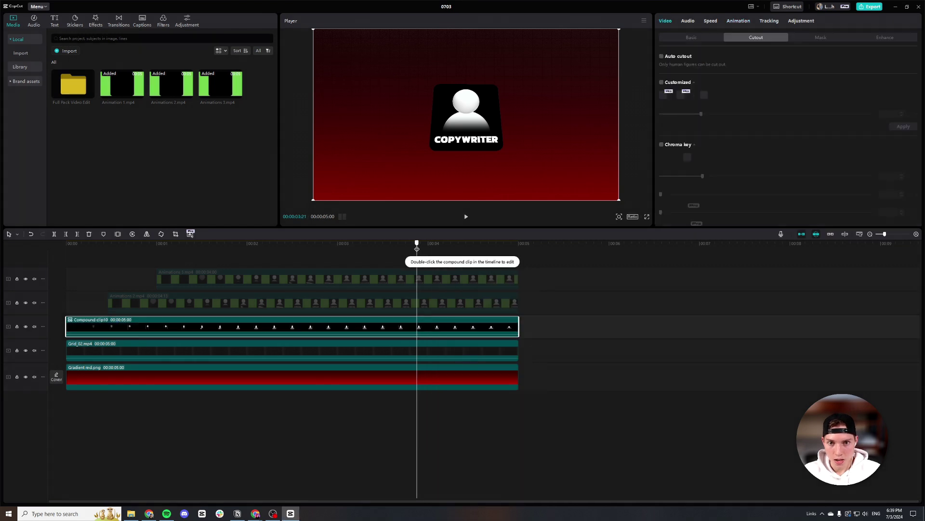